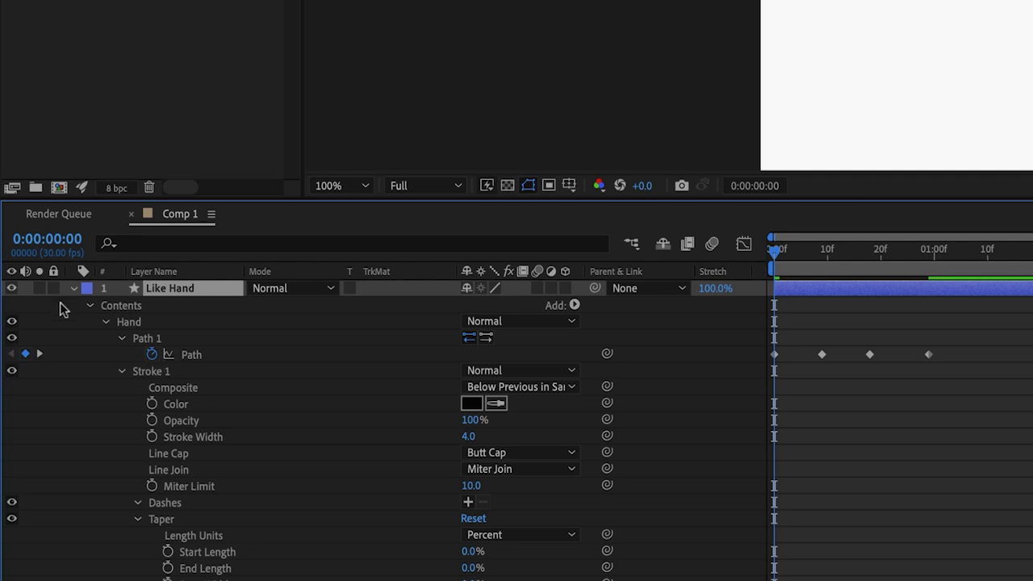
Examine the Like Hand layer's Contents and Transform groups, including the Hand group's keyframed path.
left_click(73, 289)
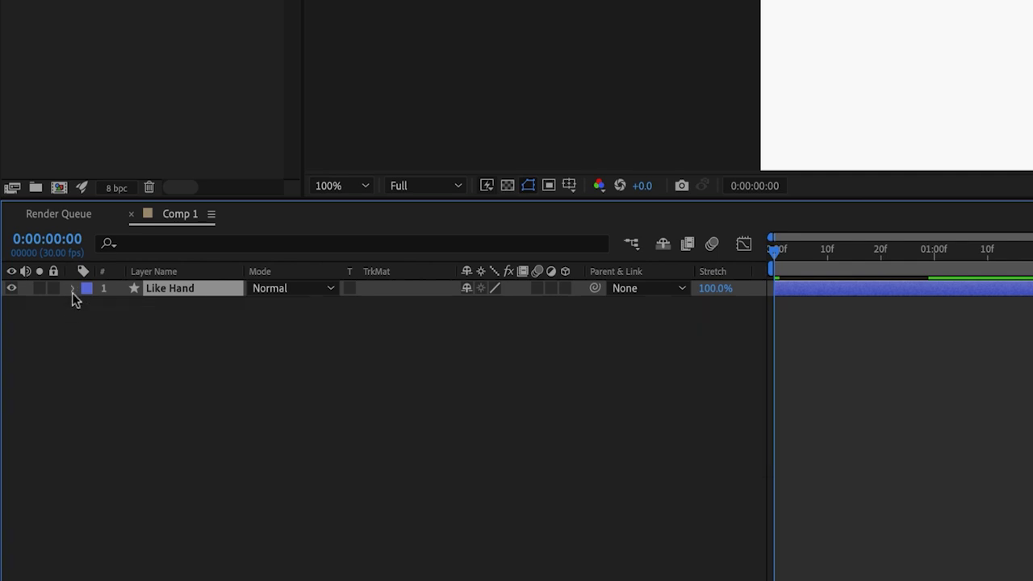
left_click(73, 290)
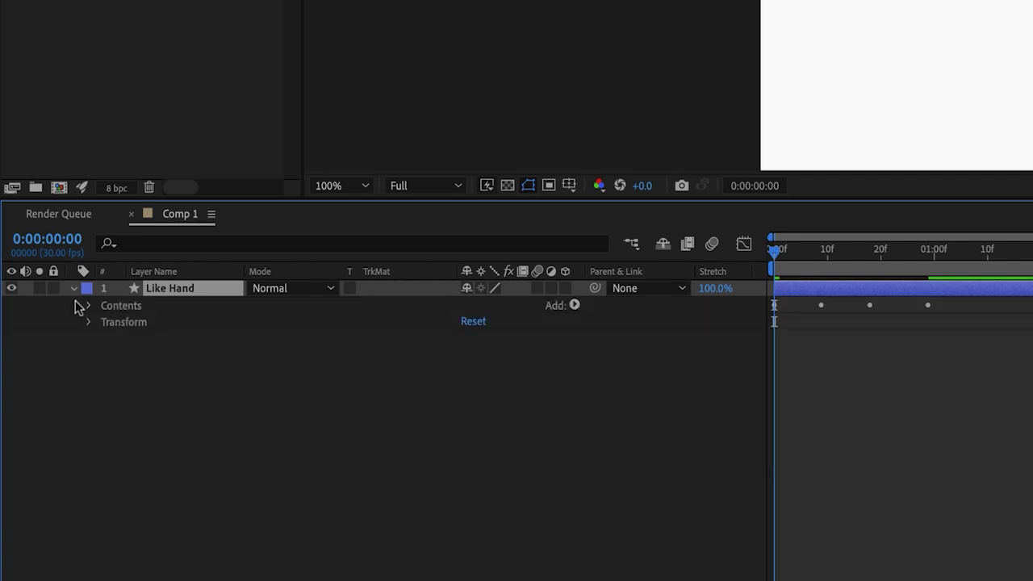
left_click(87, 307)
left_click(89, 355)
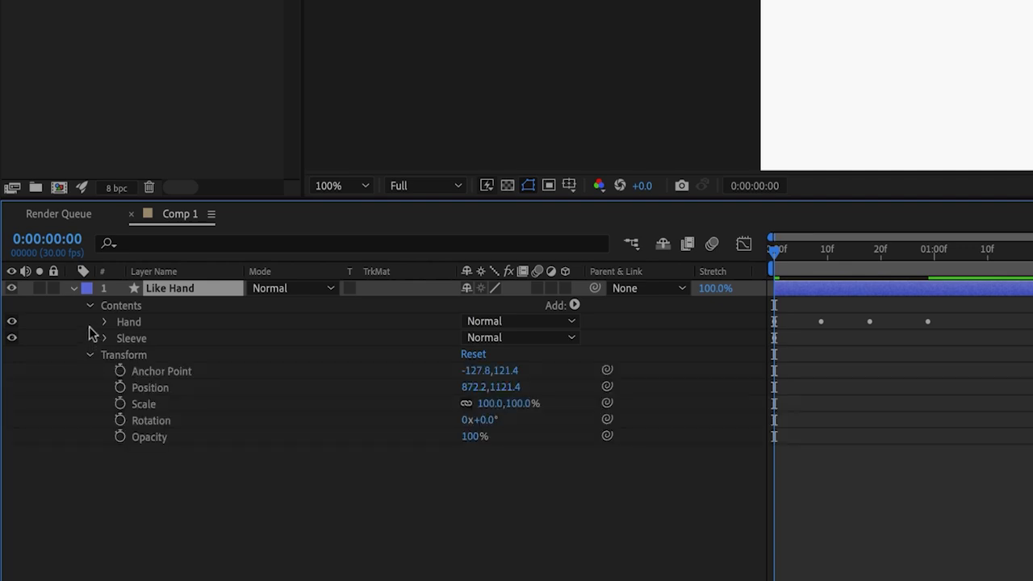
left_click(89, 306)
left_click(89, 322)
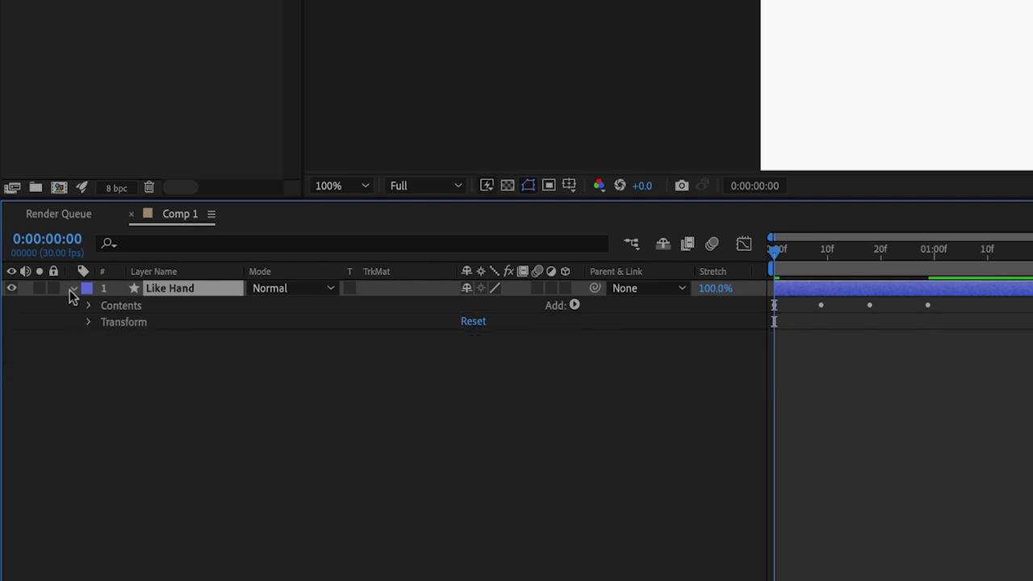
left_click(71, 289)
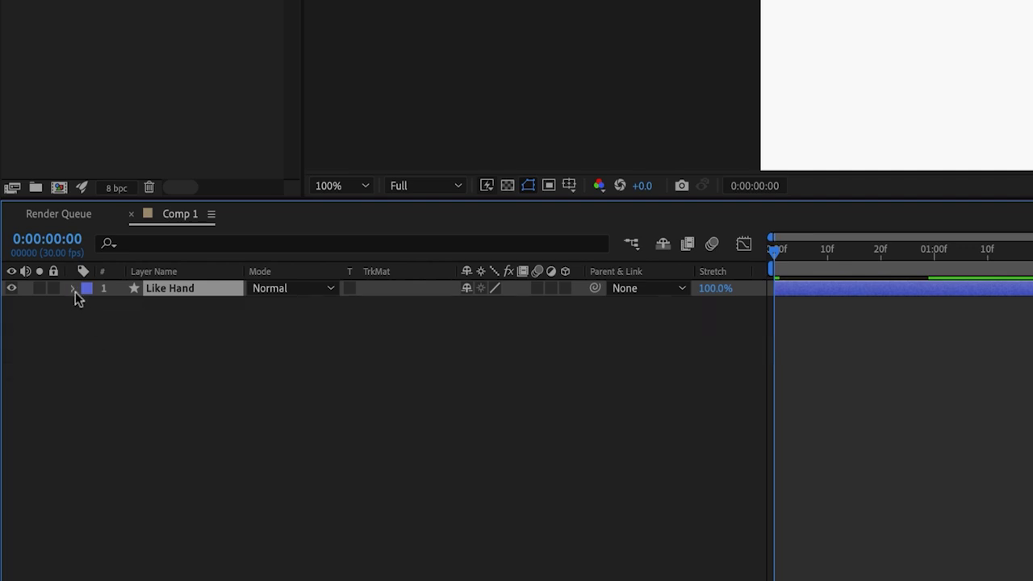
left_click(73, 290, "ctrl")
left_click(208, 358)
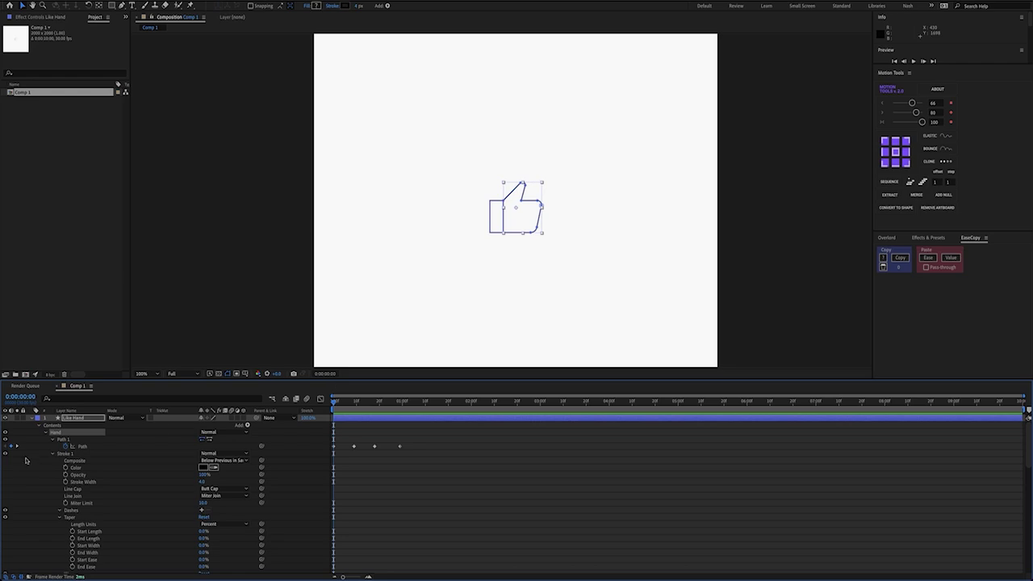
left_click(47, 433)
left_click(50, 431)
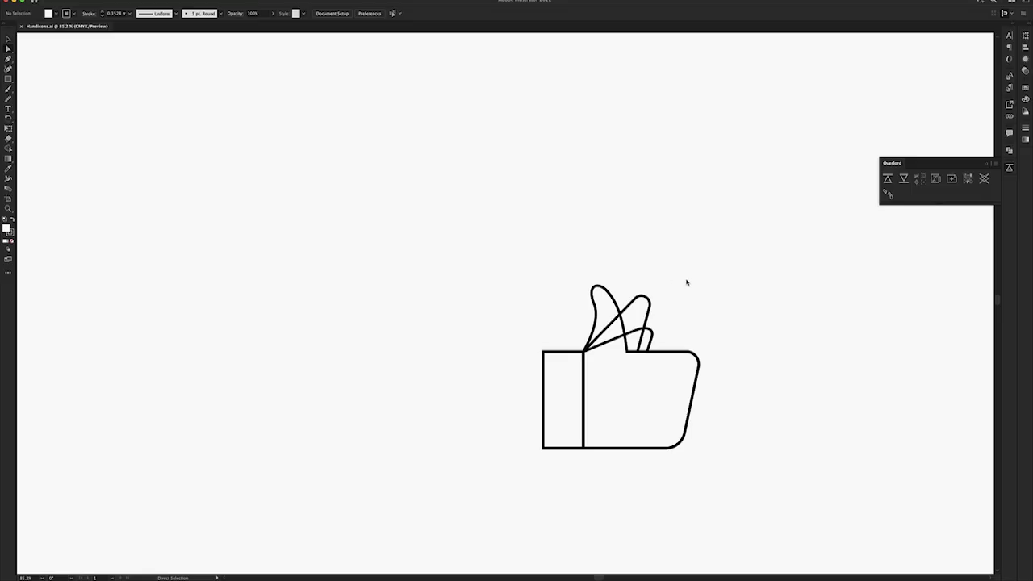
In Illustrator, separate the three overlapping thumb poses into a row, keeping the lowered-thumb hand between the other two.
left_click_drag(687, 283, 557, 138)
left_click_drag(624, 231, 624, 256)
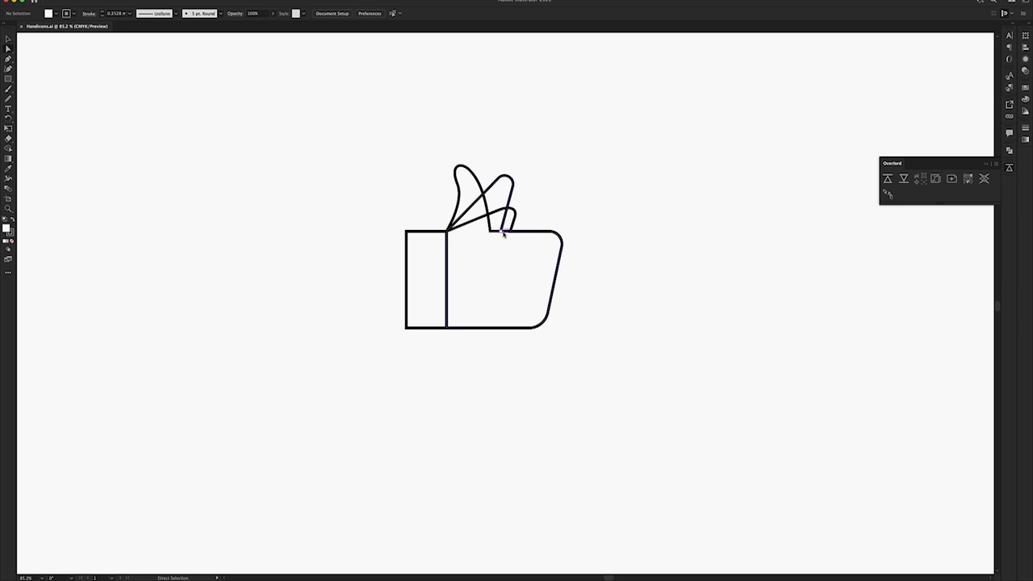
key("v")
left_click_drag(532, 238, 319, 235)
left_click_drag(480, 180, 691, 181)
left_click_drag(405, 193, 583, 420)
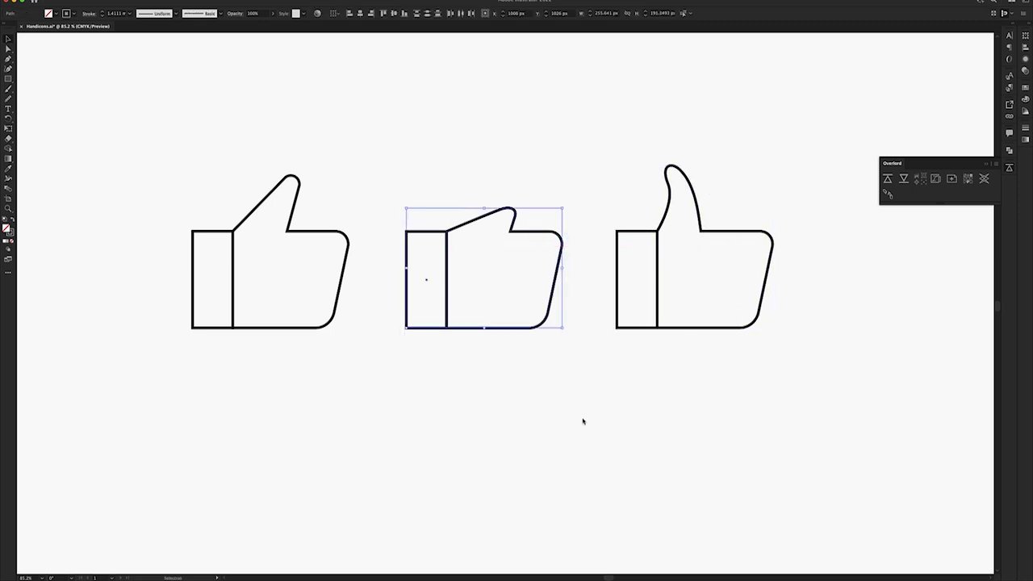
left_click(582, 420)
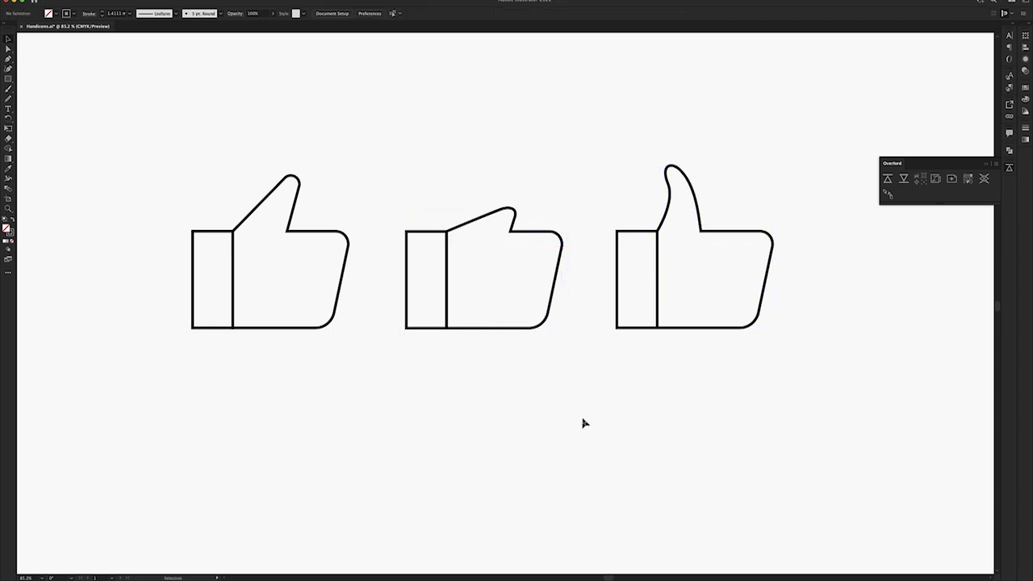
Push the middle hand with the lowered thumb, including its sleeve, from Illustrator to After Effects with Overlord.
left_click(294, 223)
left_click(543, 234)
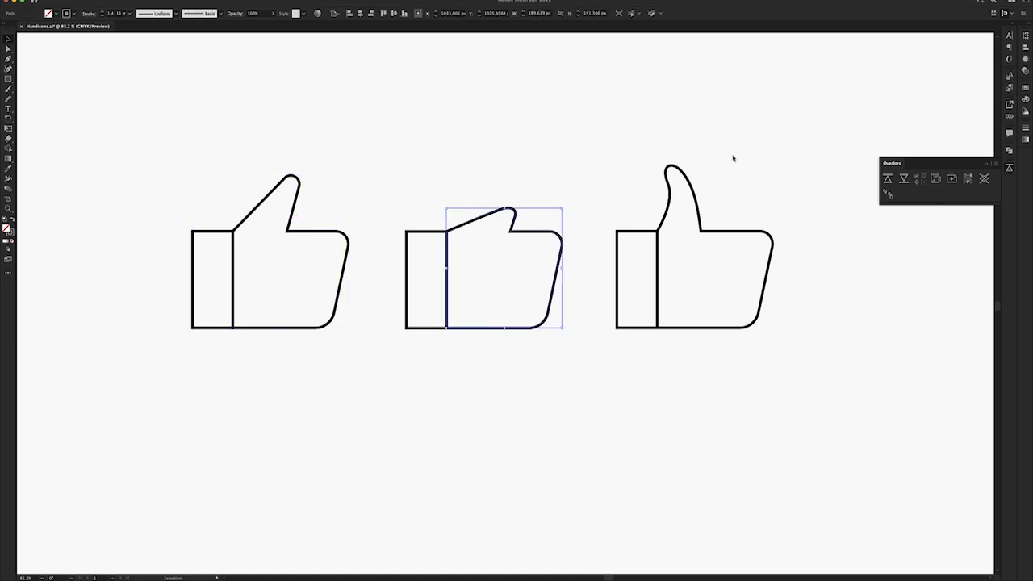
left_click(587, 142)
left_click_drag(178, 148, 385, 409)
left_click_drag(392, 196, 556, 424)
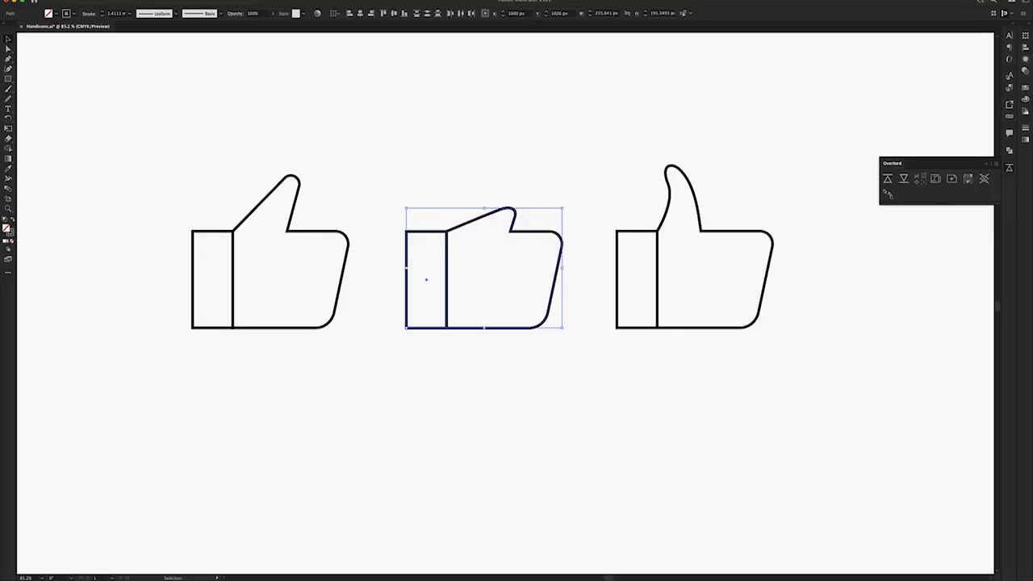
left_click_drag(400, 170, 582, 427)
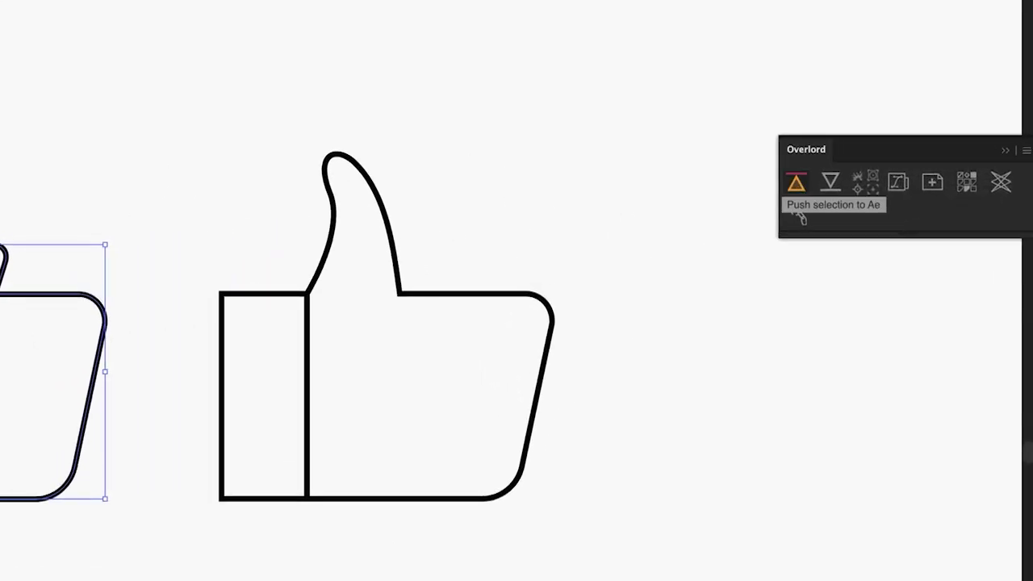
left_click(796, 184)
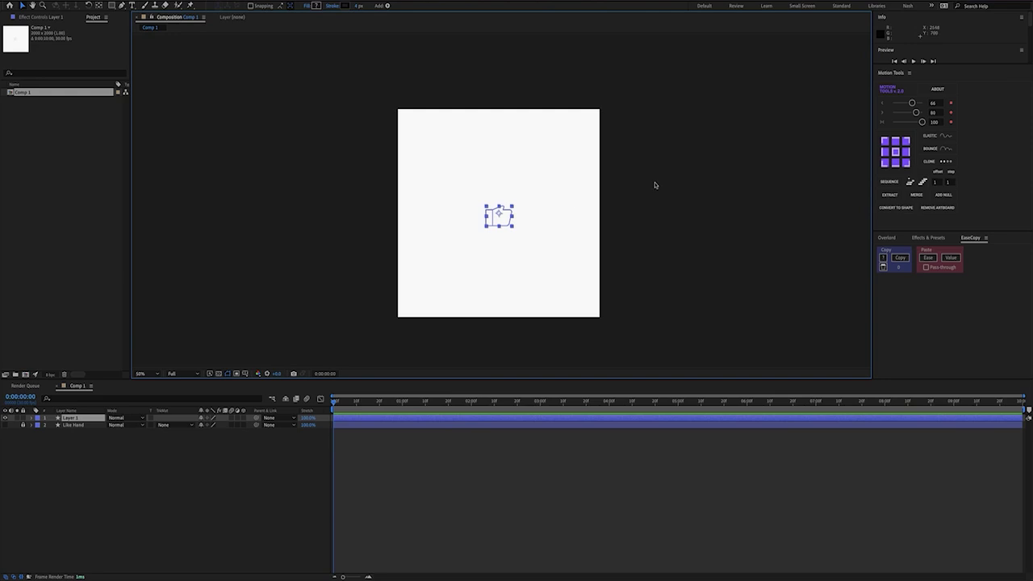
key("period")
key("period")
key("period")
key("period")
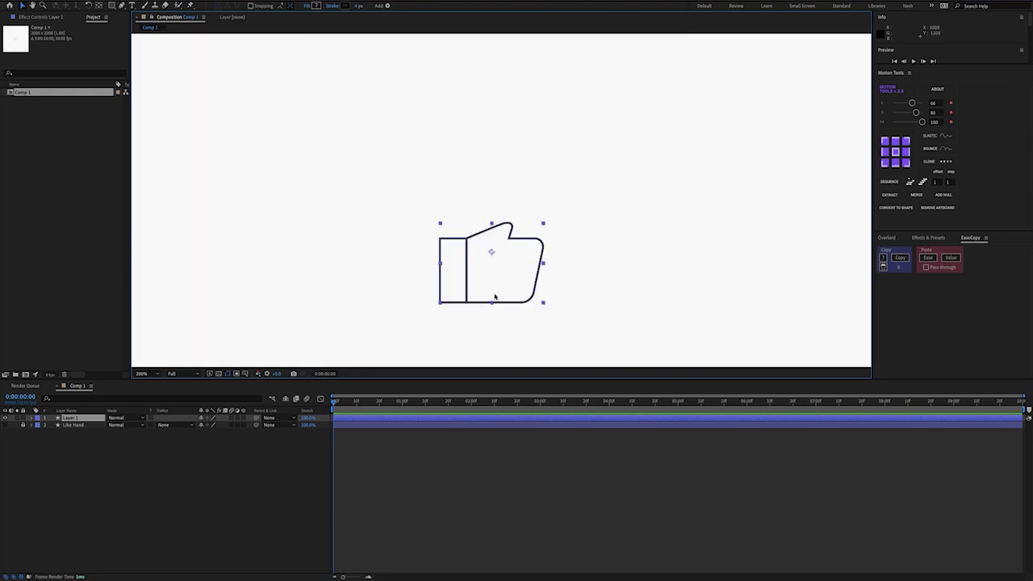
left_click(94, 446)
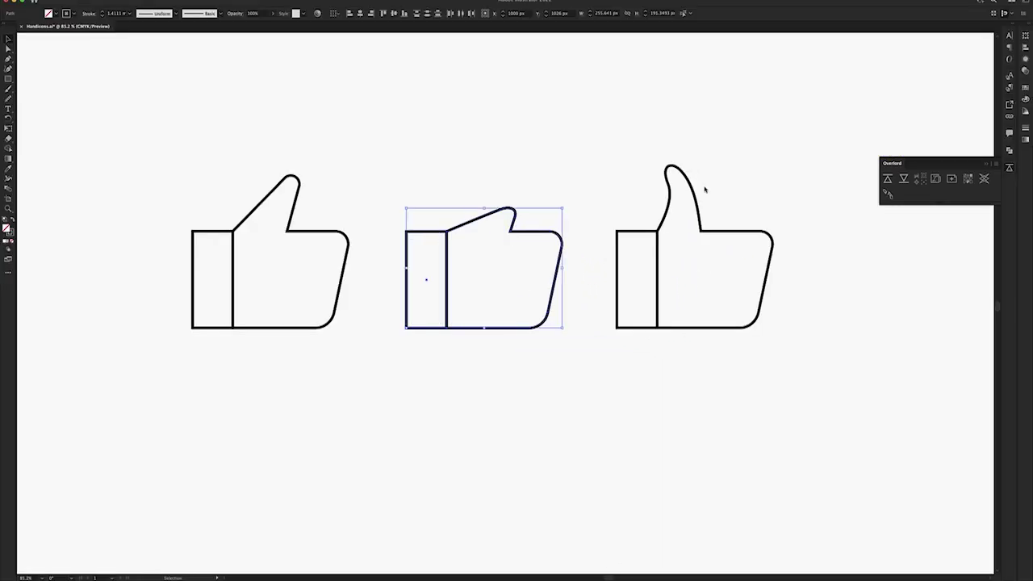
In Illustrator, examine the anchor points and handles along the middle hand's outline, especially around the thumb.
left_click(293, 211)
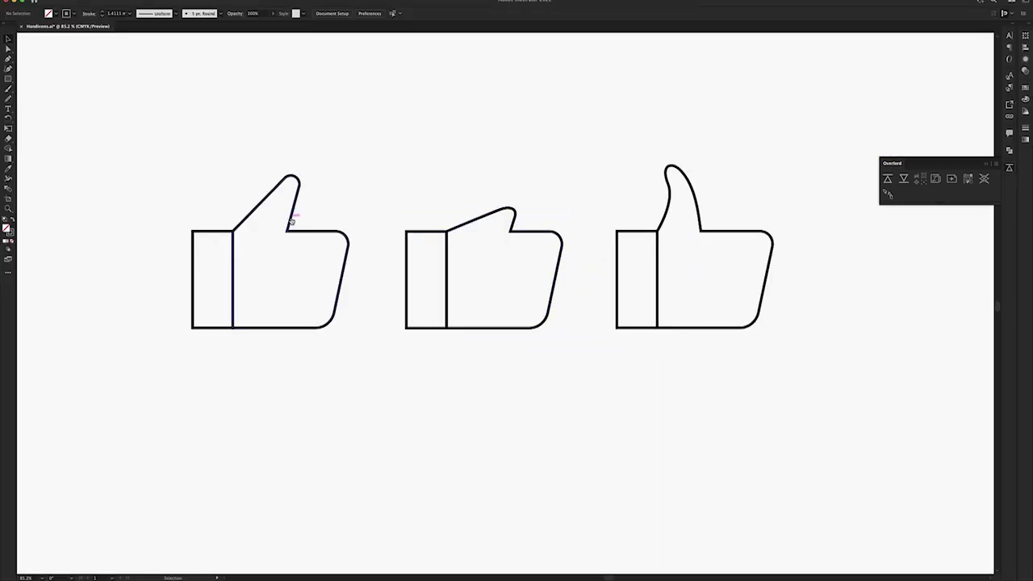
key("a")
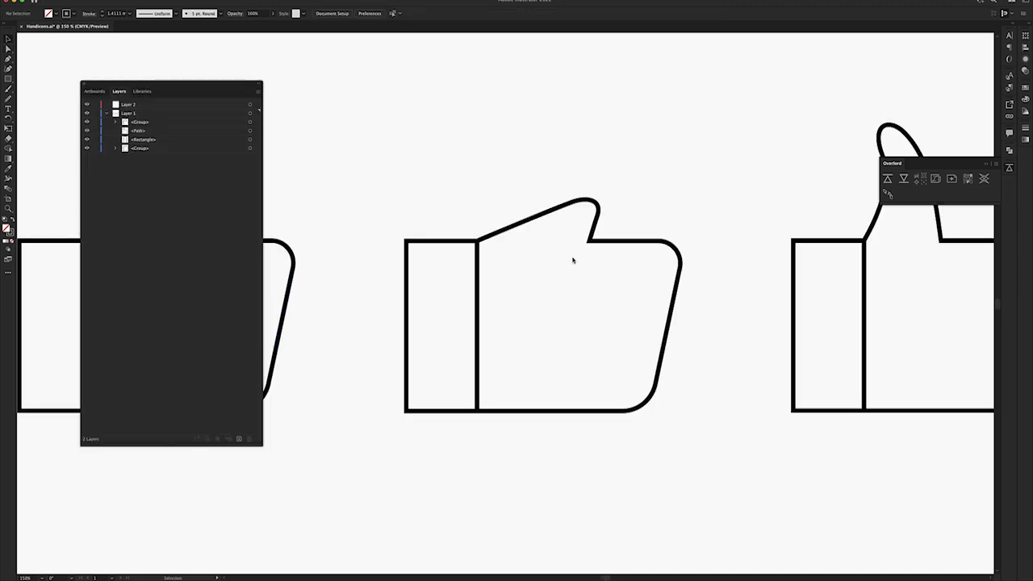
left_click(604, 241)
key("super+equal")
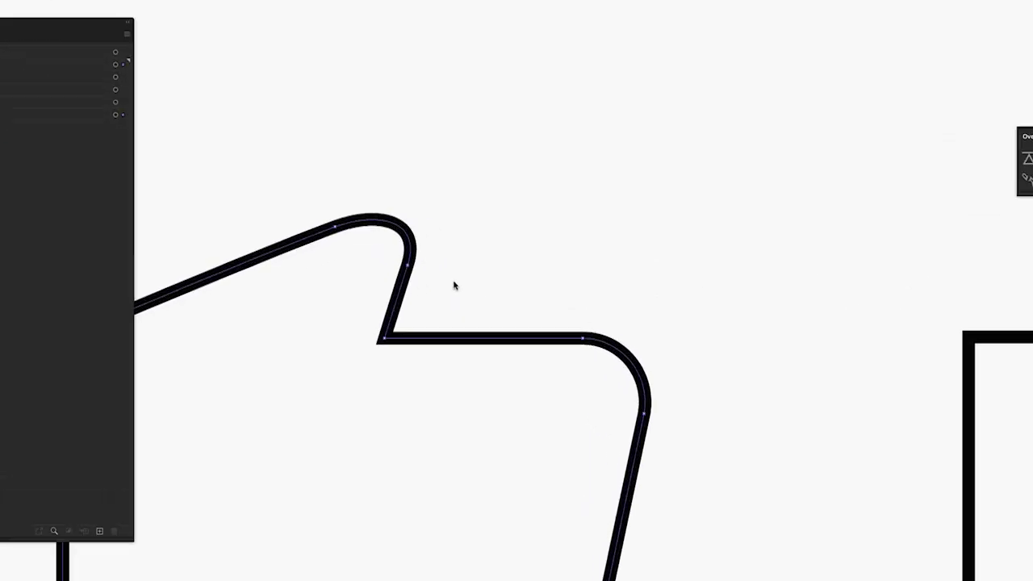
left_click(335, 227)
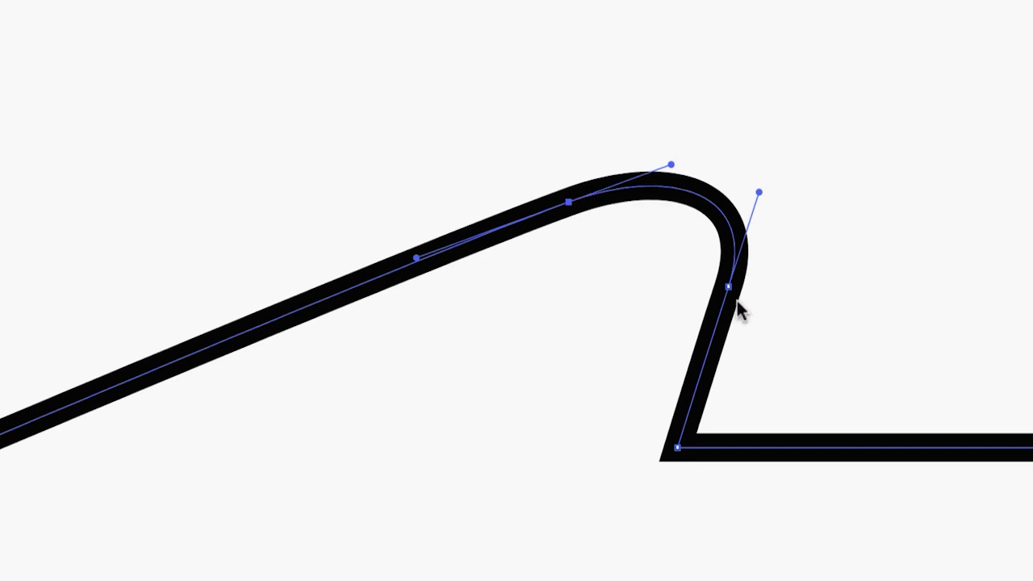
left_click(679, 446)
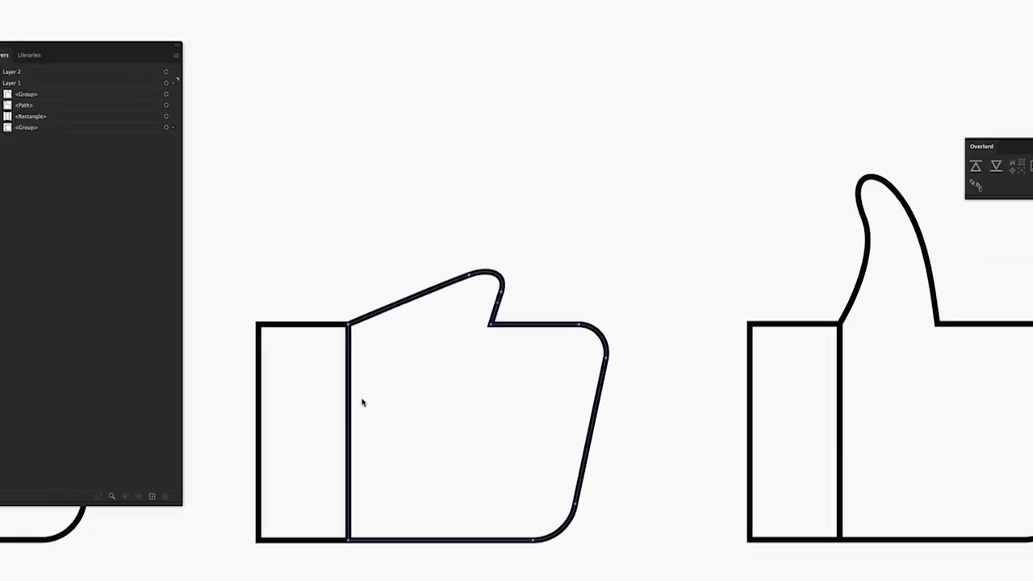
scroll(362, 402, "left", 10)
left_click(541, 321)
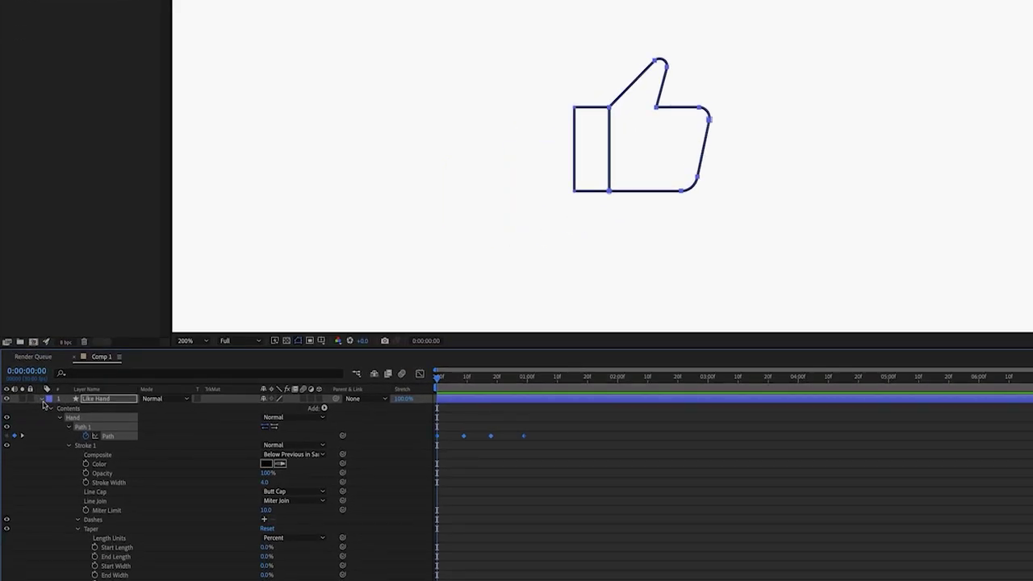
In After Effects, collapse the Like Hand layer's properties and reveal only its Rotation property.
left_click(42, 399)
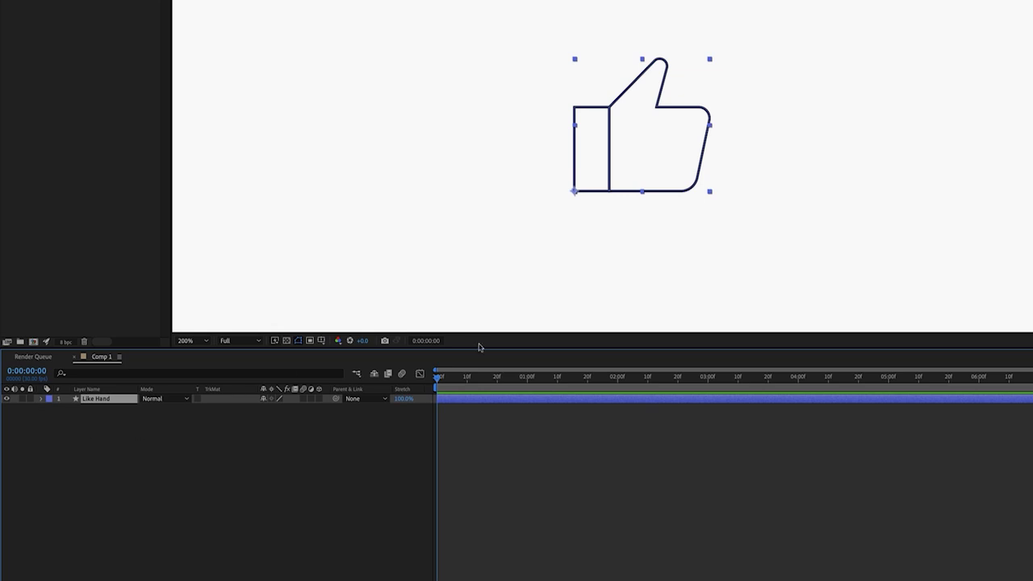
key("r")
left_click(95, 413)
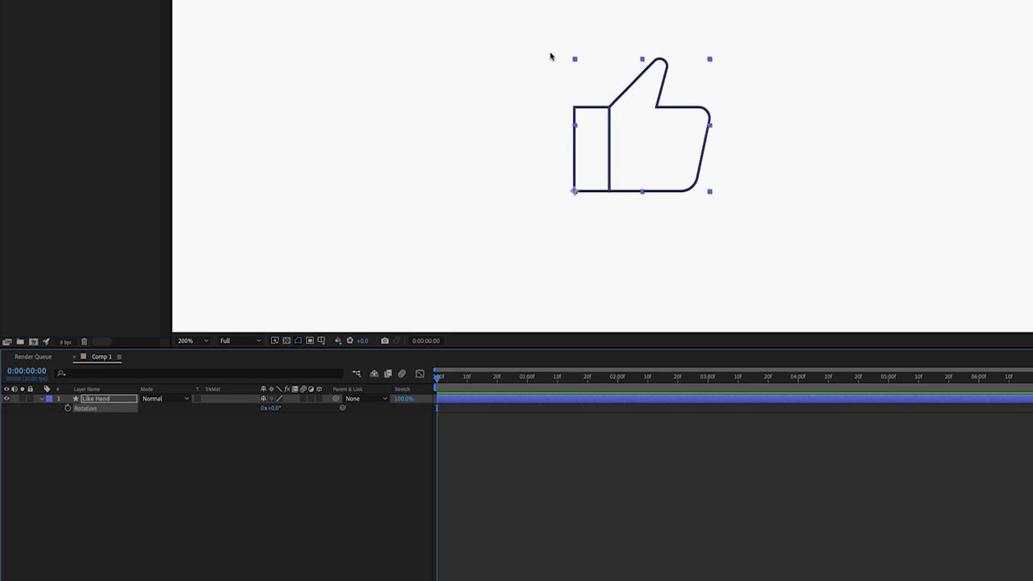
Move the Like Hand layer's anchor point to the lower-left corner of the sleeve with the Pan Behind tool.
scroll(574, 195, "up", 3)
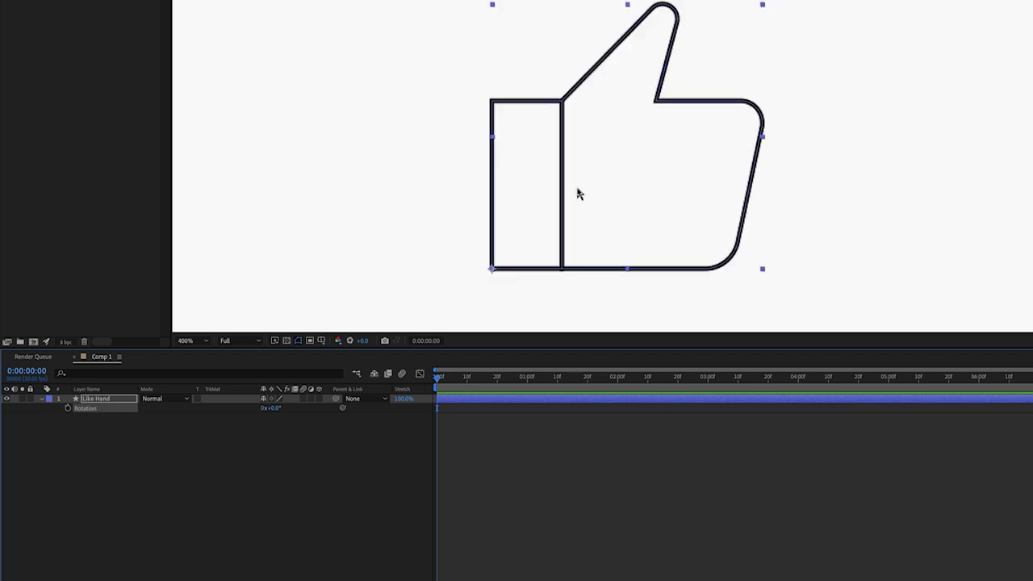
scroll(734, 88, "down", 1)
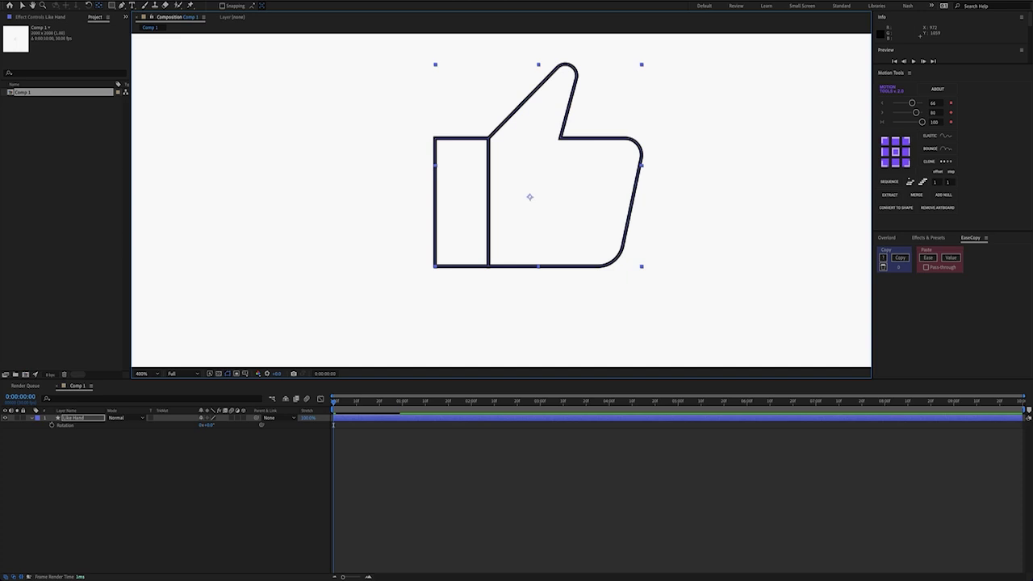
key("v")
key("y")
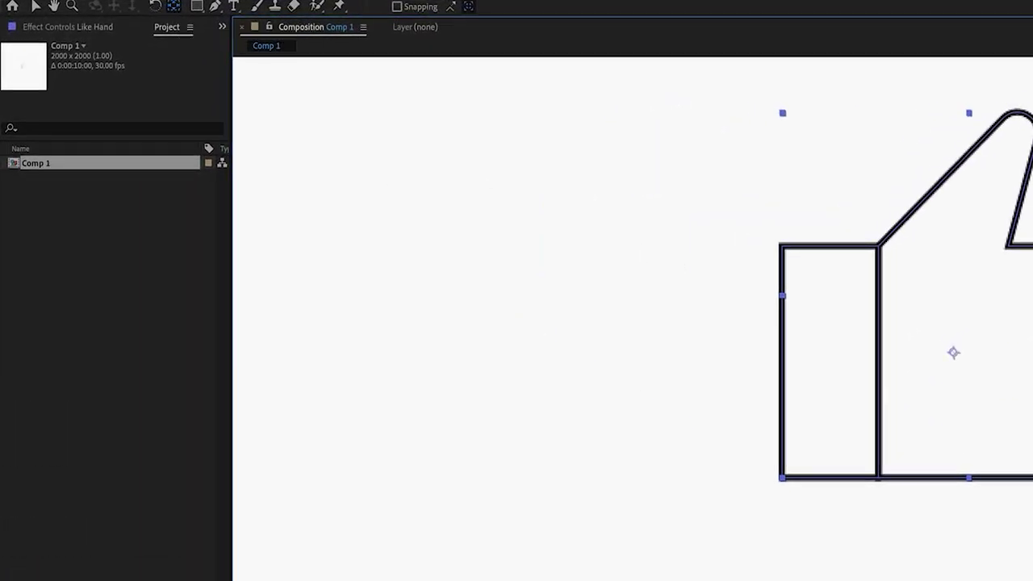
left_click_drag(609, 338, 396, 466)
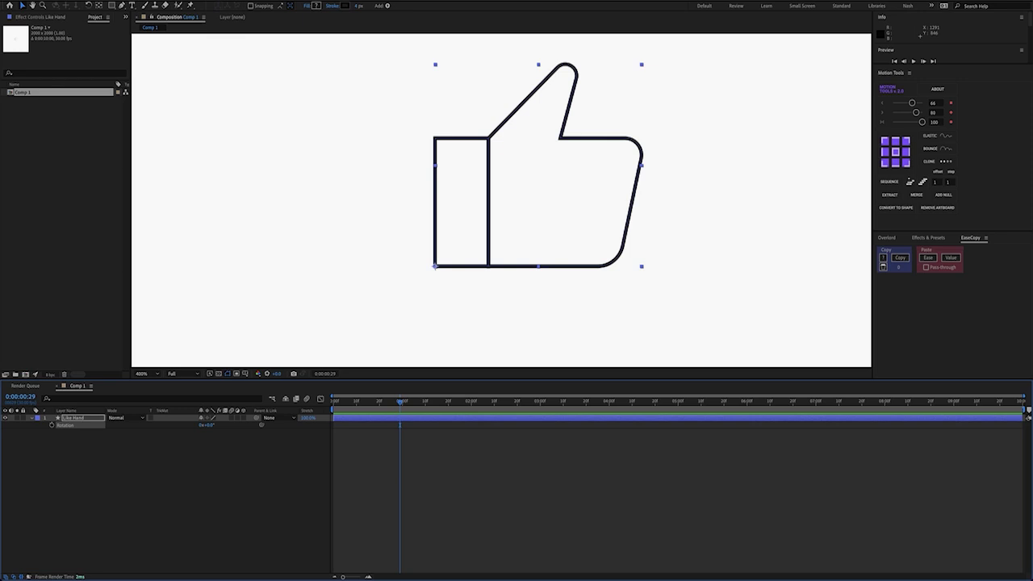
Enable Rotation keyframing on the Like Hand layer with a first keyframe of 0° at 0:00:00:00.
key("Page_Up")
key("Page_Up")
key("Page_Up")
key("Page_Up")
key("Page_Up")
key("Page_Up")
key("Page_Up")
key("Page_Up")
key("Page_Up")
key("Page_Up")
key("Page_Up")
key("Page_Up")
key("Page_Up")
key("Page_Up")
key("Page_Up")
key("Page_Up")
key("Page_Up")
key("Page_Up")
key("Page_Up")
key("Page_Up")
left_click(51, 425)
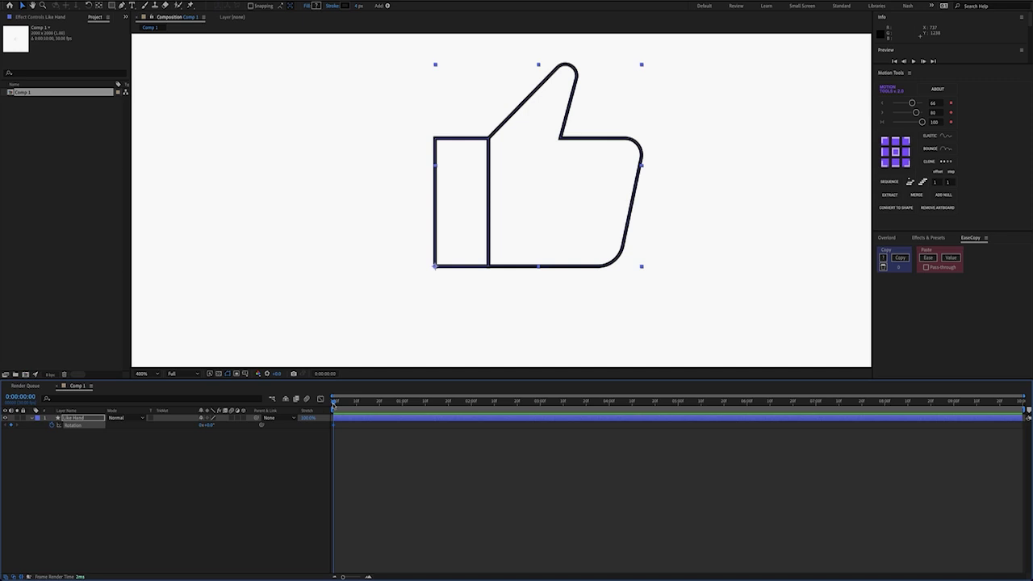
Add a Rotation keyframe of 10° to the Like Hand layer at 0:00:00:09.
left_click_drag(333, 402, 353, 406)
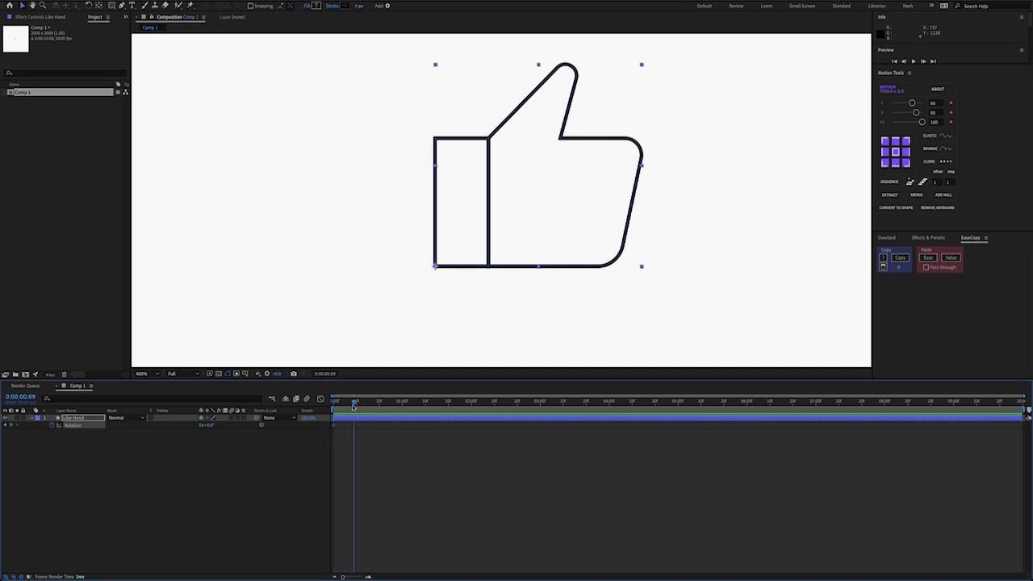
left_click_drag(207, 425, 219, 428)
left_click(210, 425)
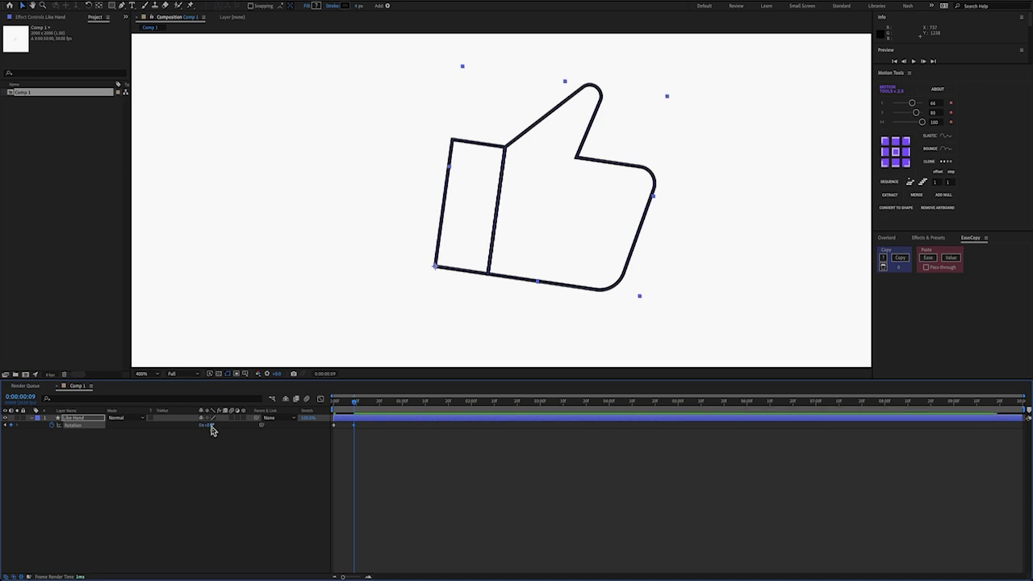
type("10")
key("Return")
Add a Rotation keyframe of -13° to the Like Hand layer at 0:00:00:24.
left_click_drag(353, 402, 389, 410)
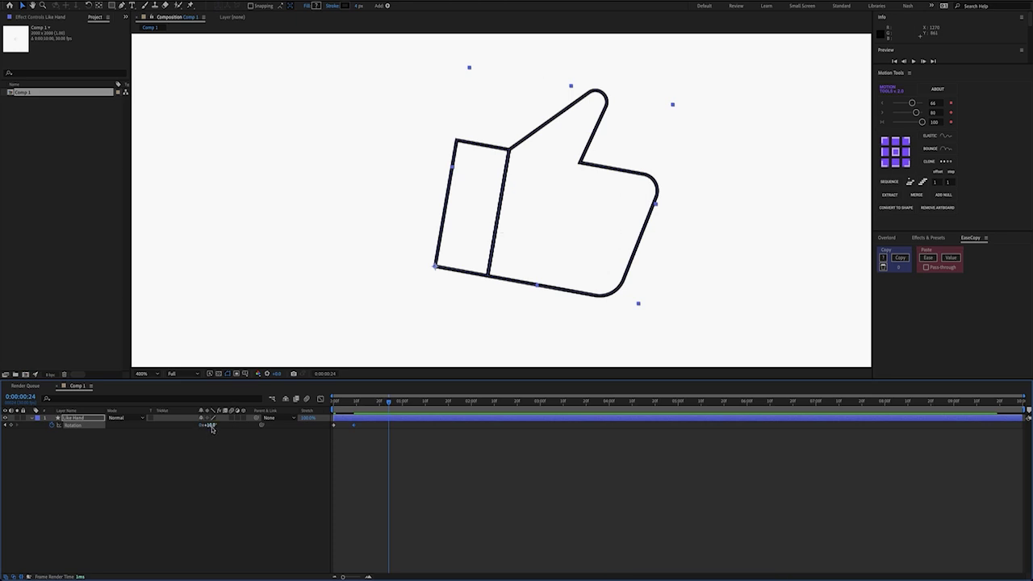
left_click_drag(212, 428, 201, 426)
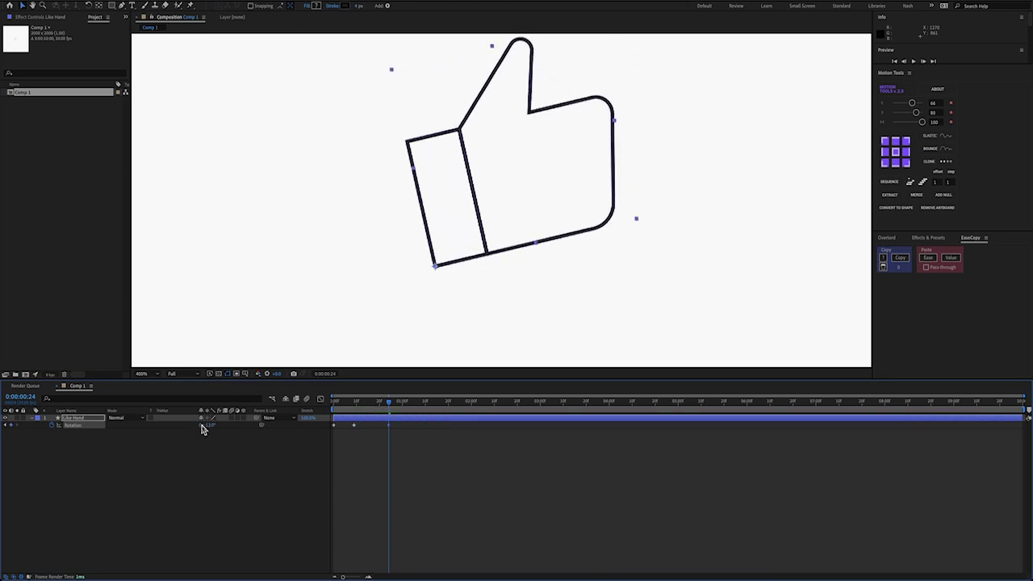
left_click_drag(666, 140, 668, 178)
key("v")
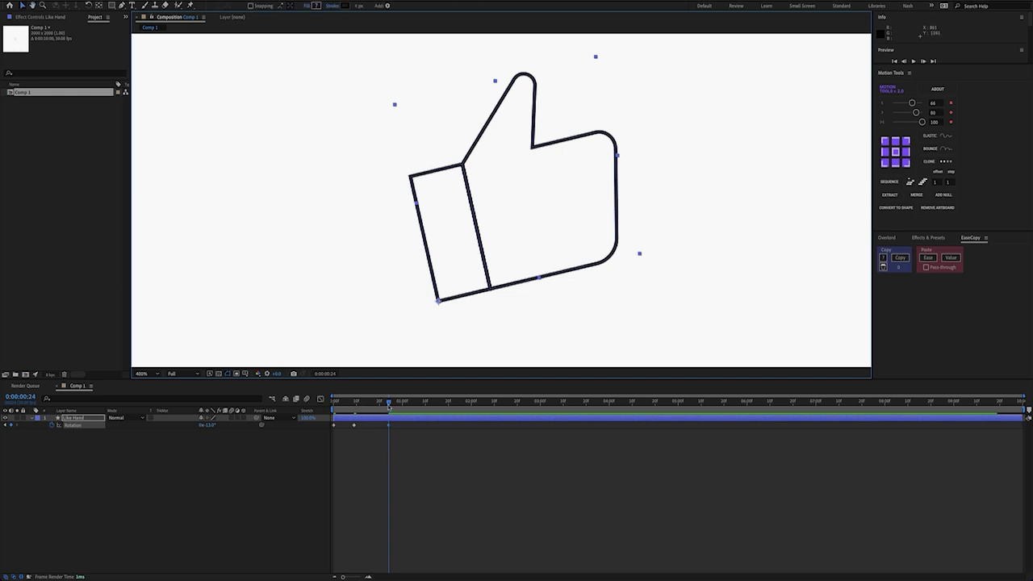
Copy the first 0° Rotation keyframe of the Like Hand layer to 0:00:01:04 and scrub through the motion.
left_click_drag(389, 406, 411, 412)
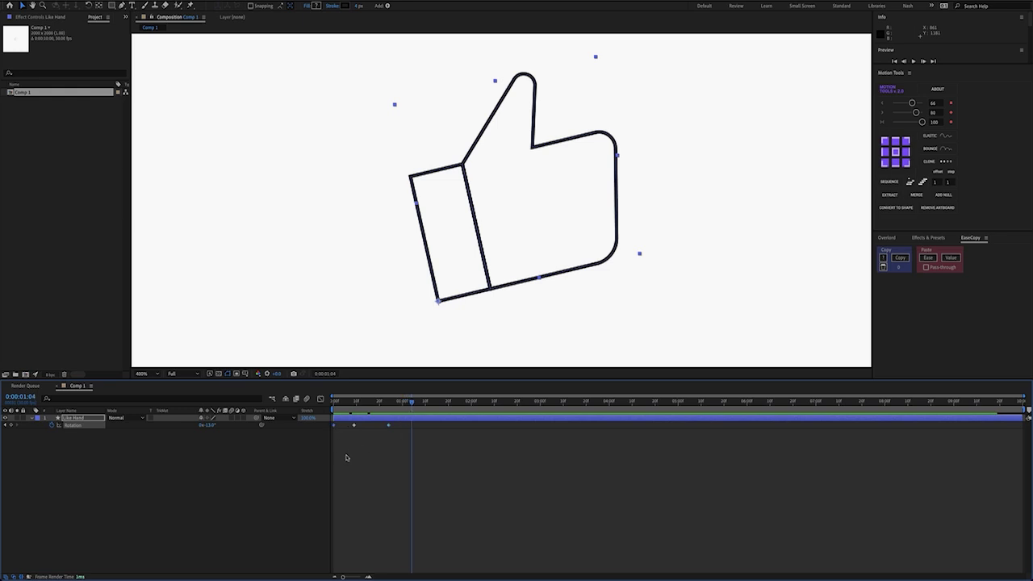
key("ctrl+v")
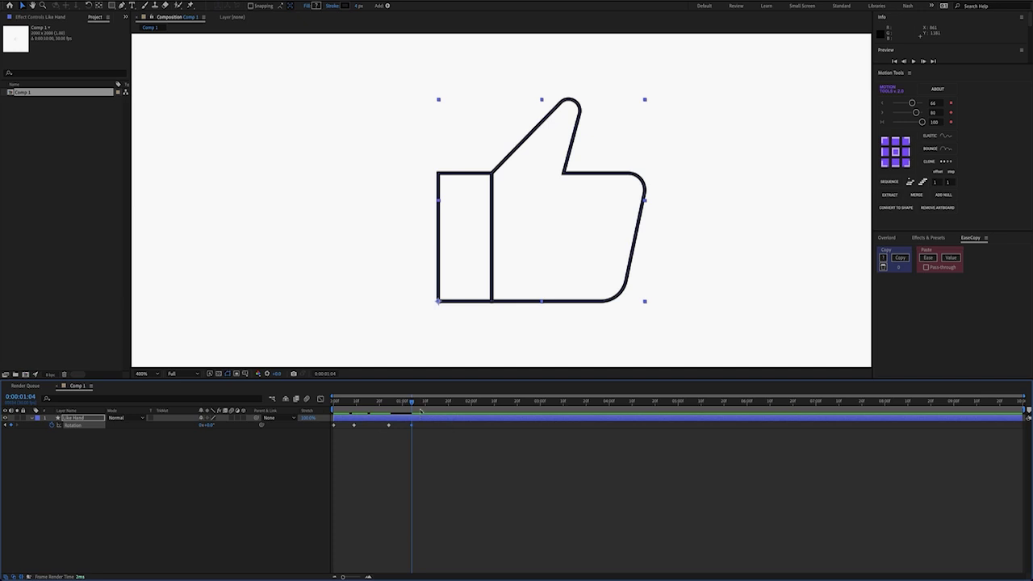
left_click_drag(412, 405, 322, 410)
left_click_drag(348, 410, 412, 420)
Apply Easy Ease to all four Rotation keyframes of the Like Hand layer.
left_click_drag(509, 466, 315, 420)
key("F9")
key("Home")
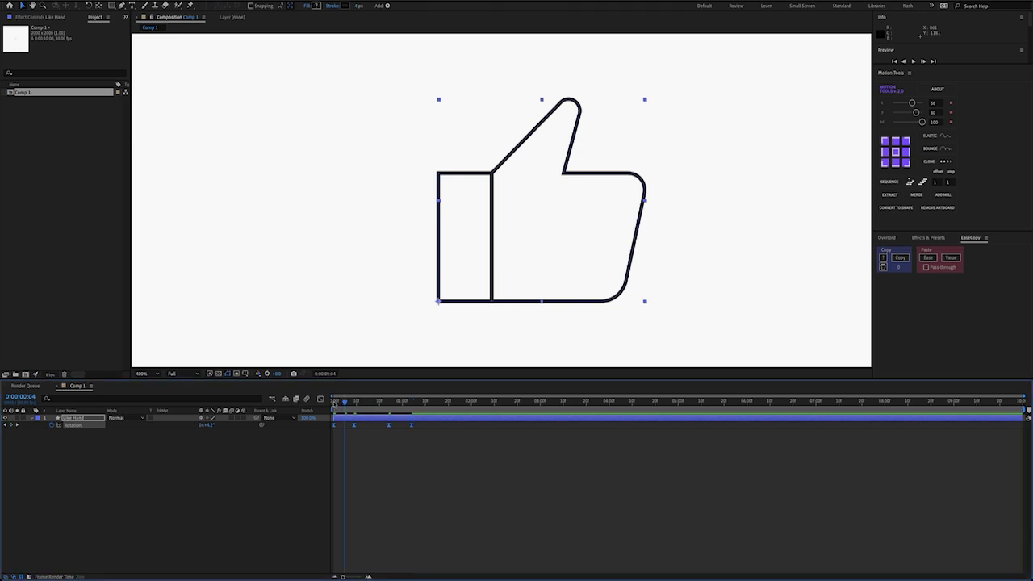
Preview the eased hand rotation from the start with the composition view at 200%.
key("space")
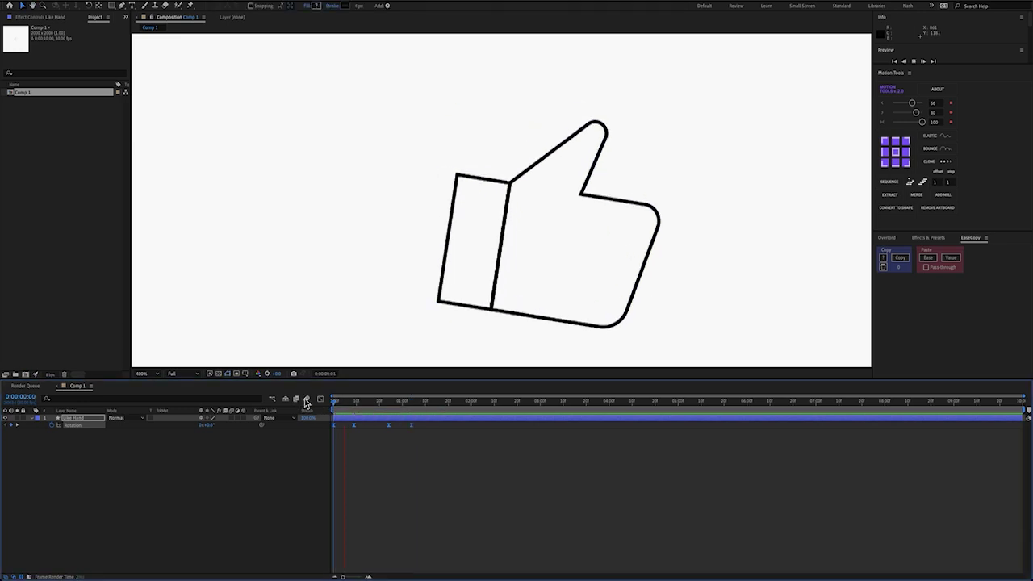
key("comma")
key("comma")
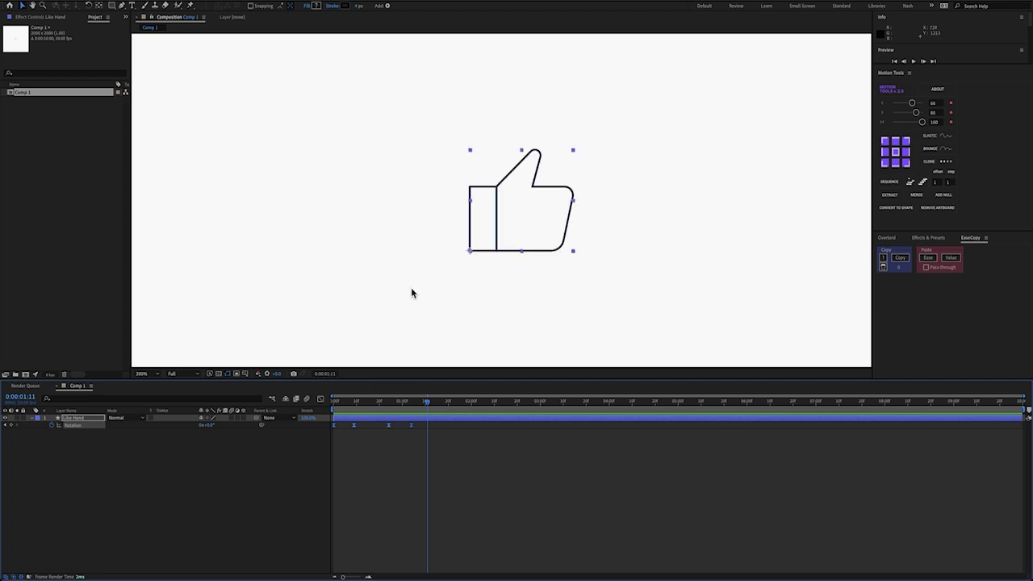
key("Home")
key("space")
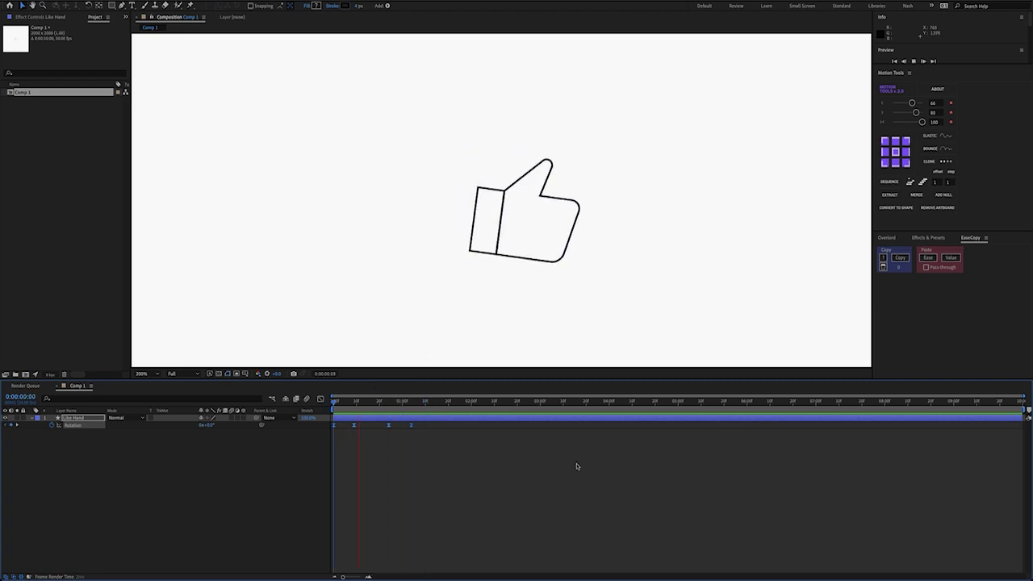
key("space")
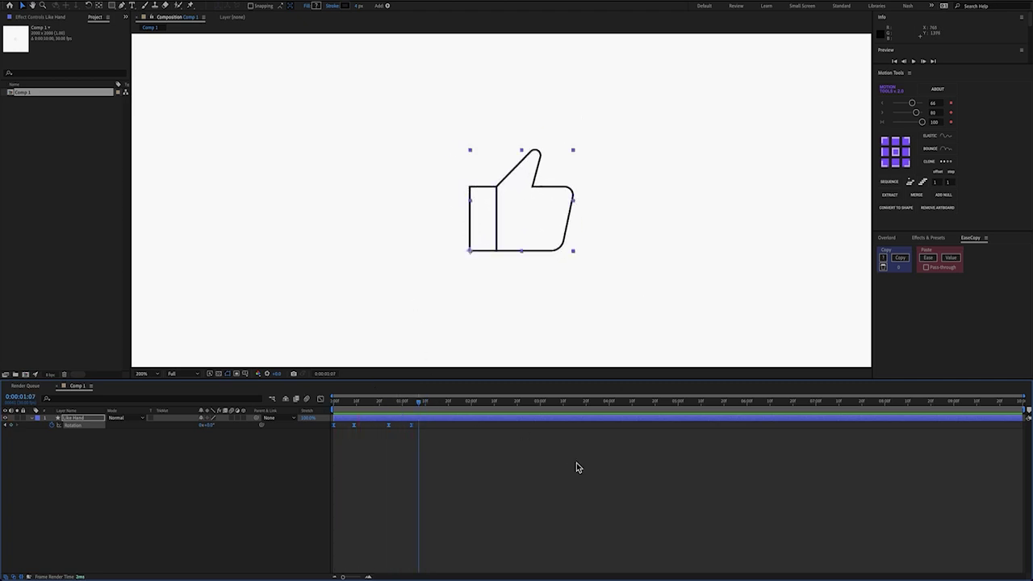
Show the Rotation curve in the Graph Editor, check that Edit Speed Graph is active, and scrub to 0:00:00:13.
left_click(321, 400)
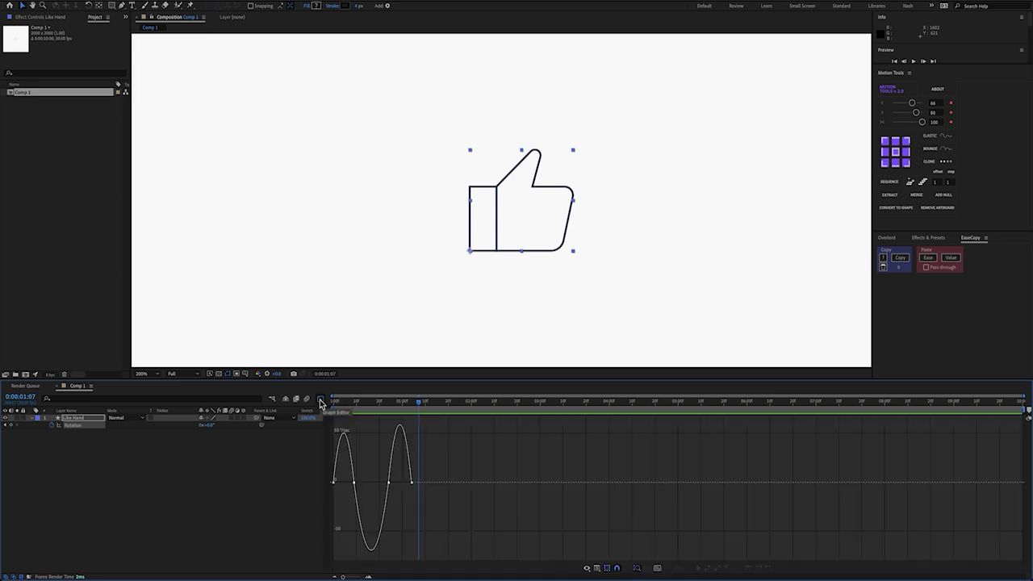
left_click(594, 569)
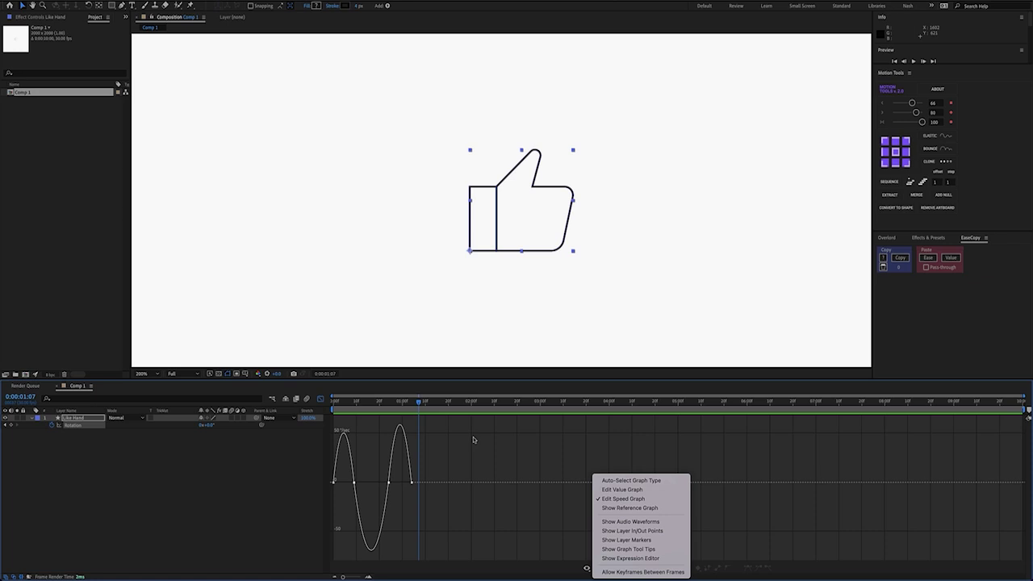
left_click(398, 406)
left_click_drag(368, 403, 363, 403)
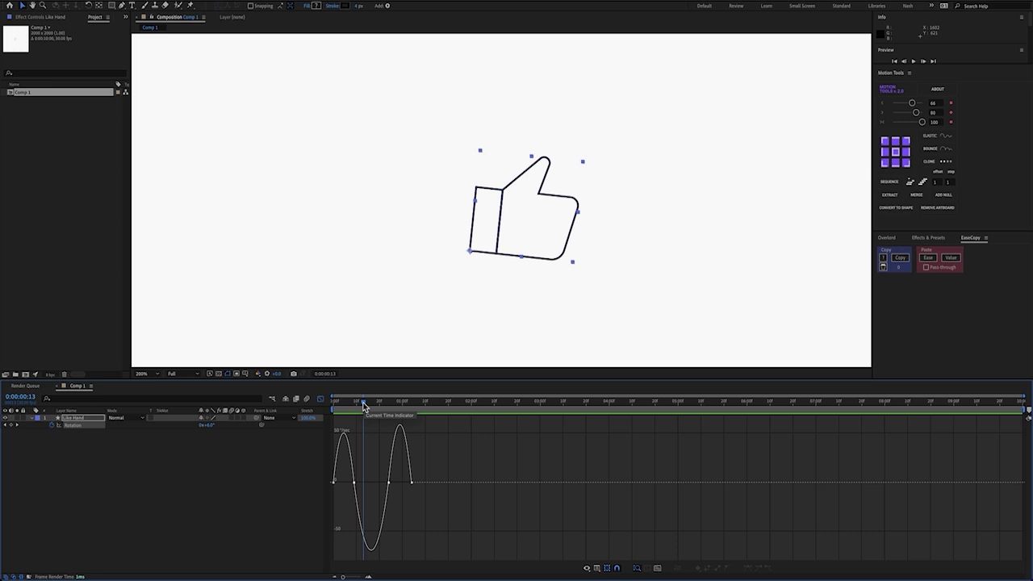
double_click(333, 483)
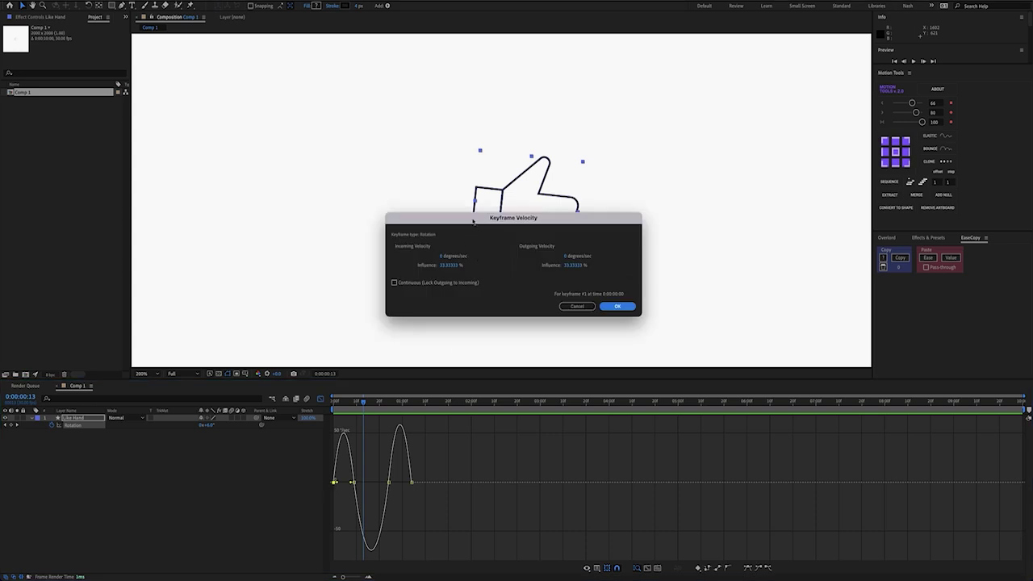
left_click_drag(473, 220, 461, 288)
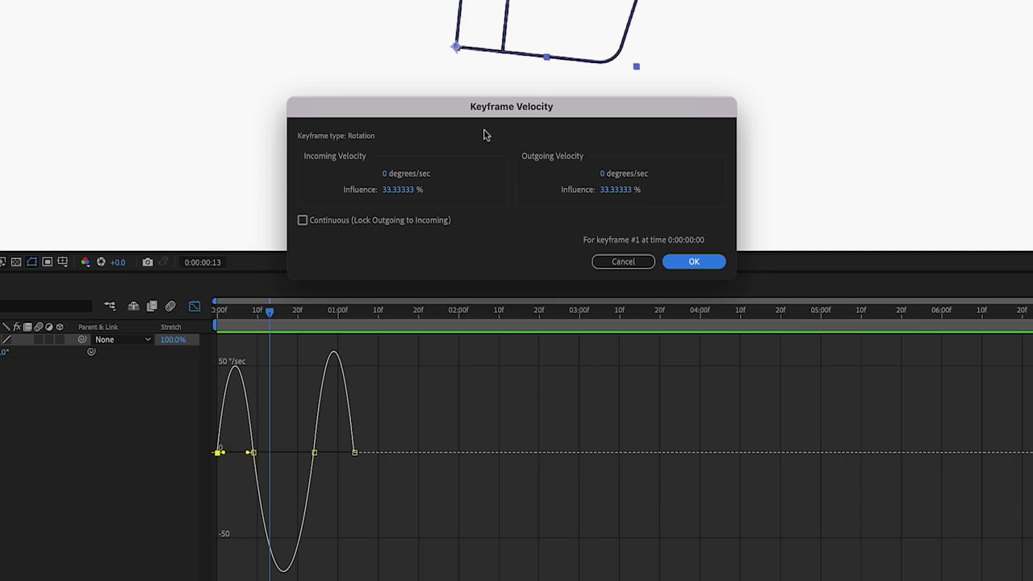
left_click(398, 190)
type("37")
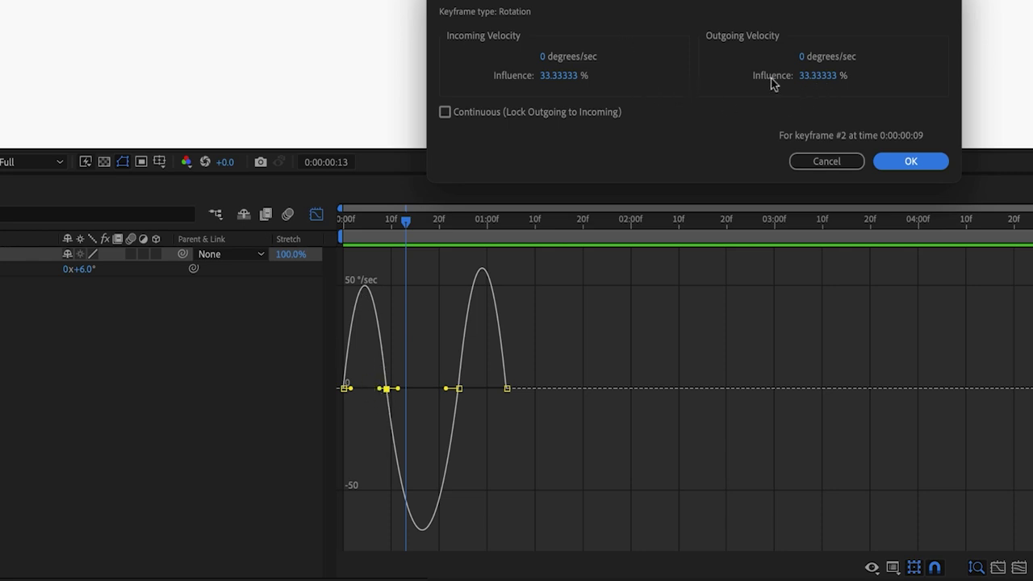
Set the outgoing velocity influence of the second Rotation keyframe at 0:00:00:09 to 75%.
mouse_move(813, 83)
left_mouse_down()
mouse_move(825, 86)
mouse_move(807, 84)
left_mouse_up()
left_click(807, 81)
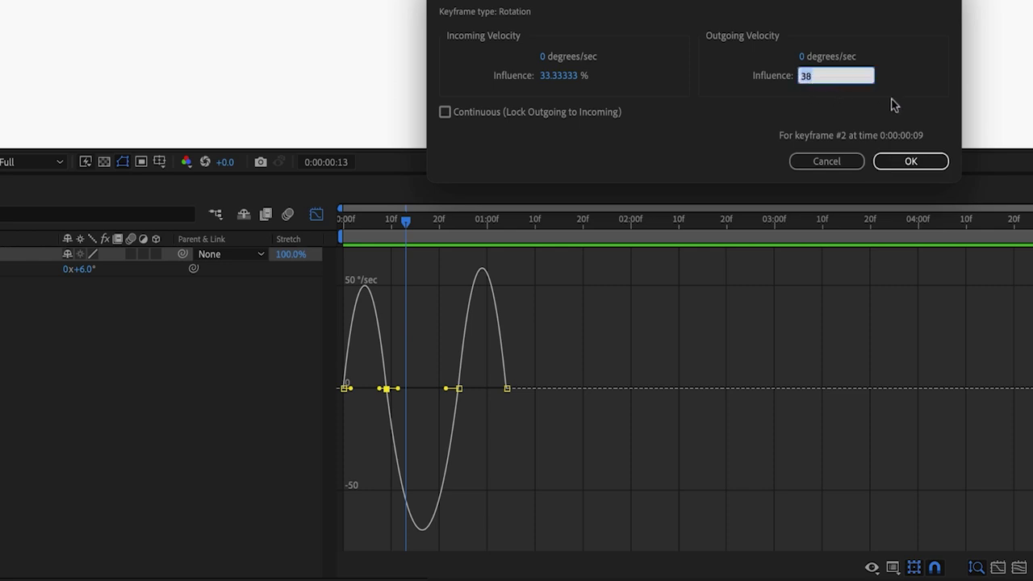
type("75")
key("Tab")
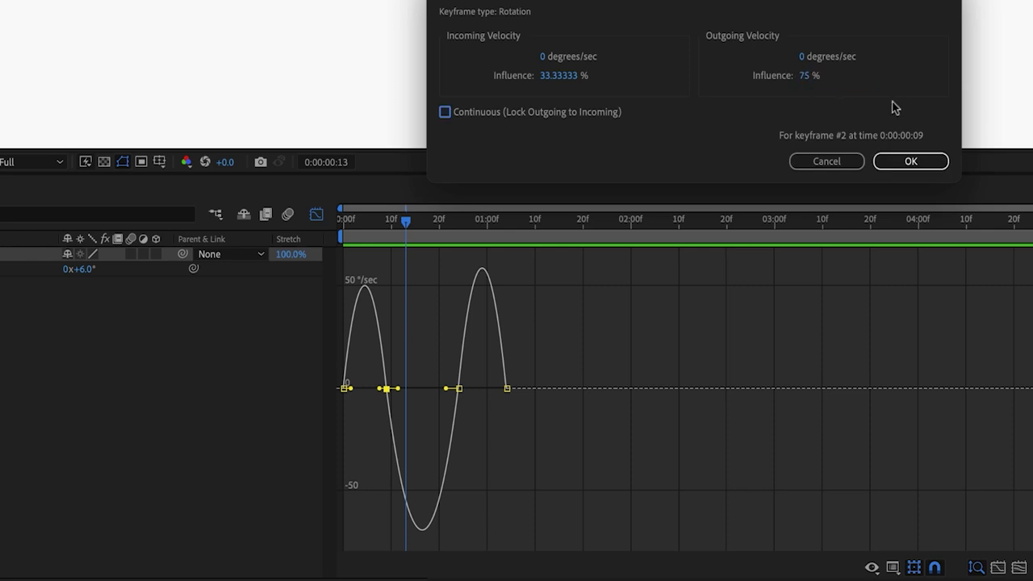
left_click(911, 162)
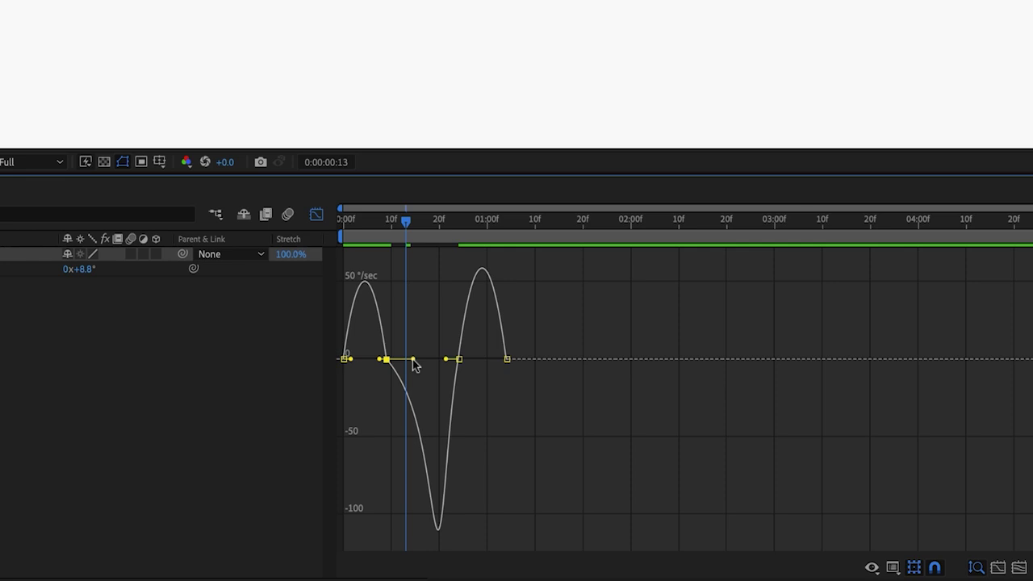
Stretch the second keyframe's outgoing ease handle to about 81.4% in the speed graph, and set the influence back to 75%.
mouse_move(414, 363)
left_mouse_down()
mouse_move(421, 368)
mouse_move(404, 363)
mouse_move(415, 367)
left_mouse_up()
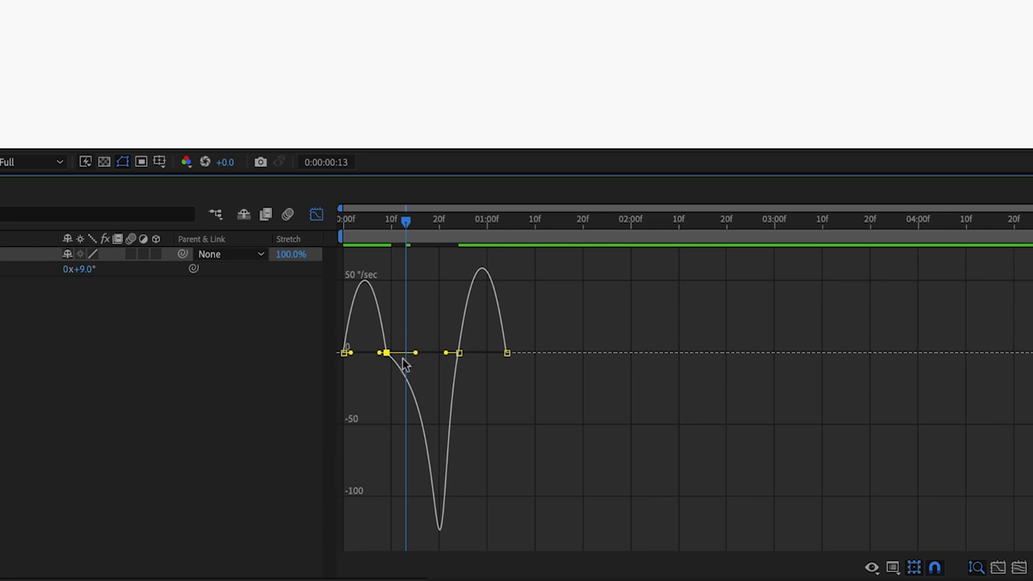
key("ctrl+shift+k")
double_click(825, 81)
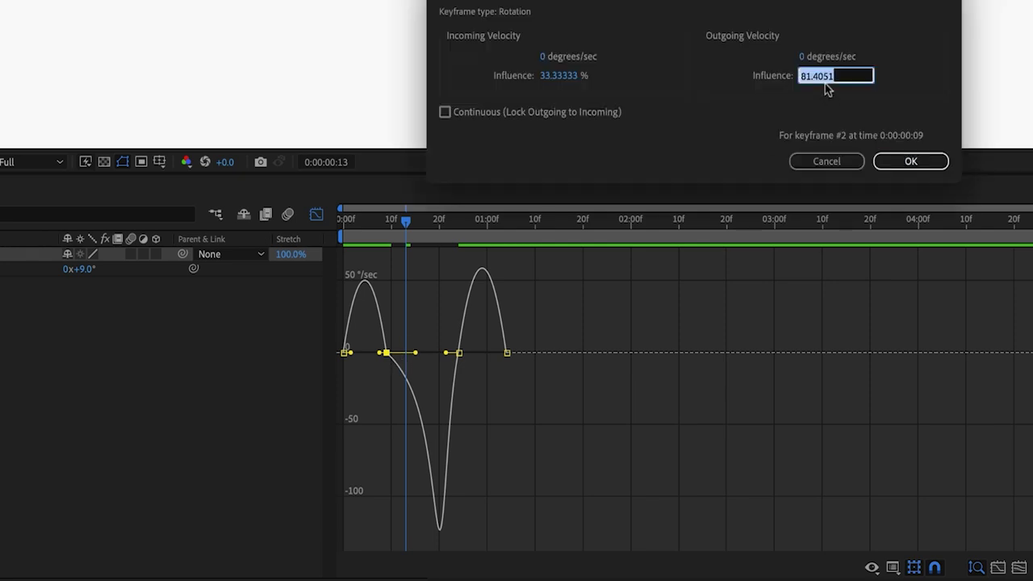
type("75")
left_click(912, 161)
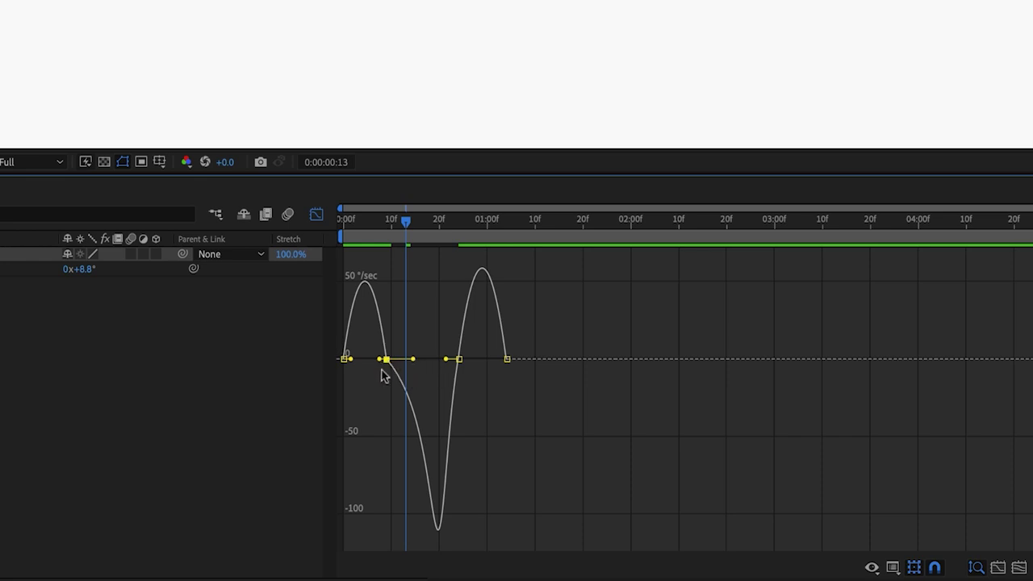
Set the incoming velocity influence of the third Rotation keyframe at 0:00:00:24 to 75%.
left_click(459, 358)
key("ctrl+shift+k")
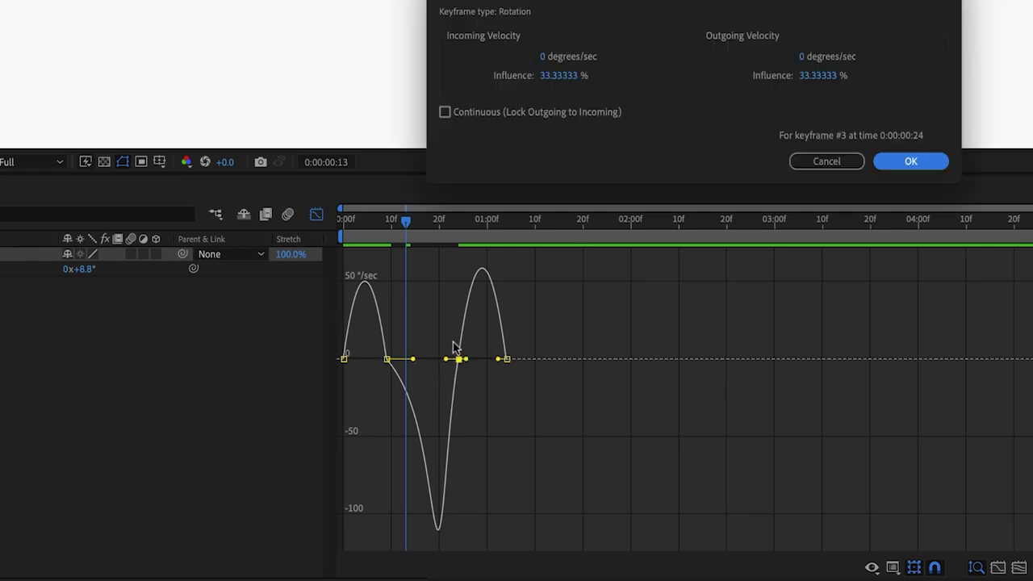
left_click(550, 78)
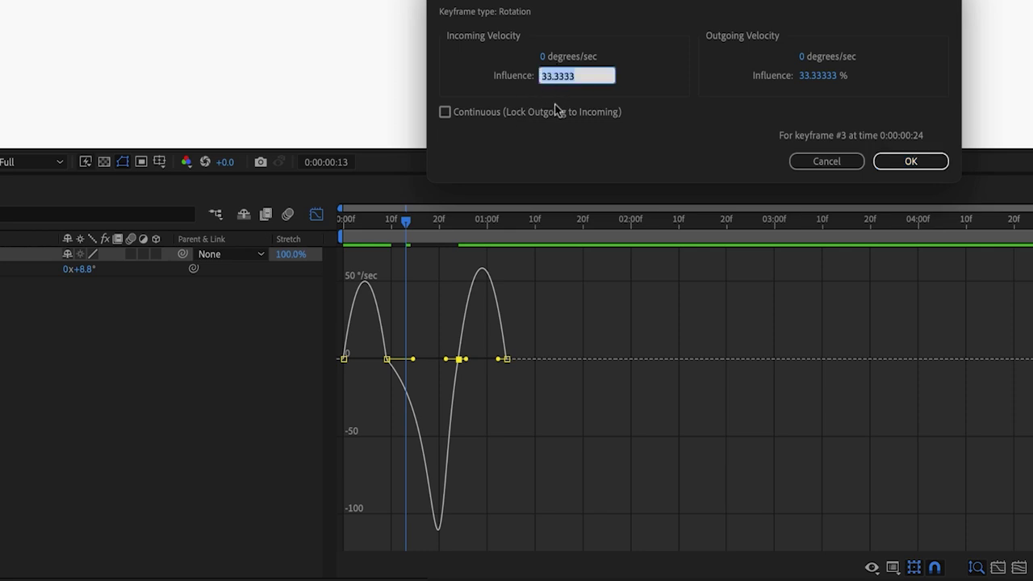
type("75")
left_click(912, 162)
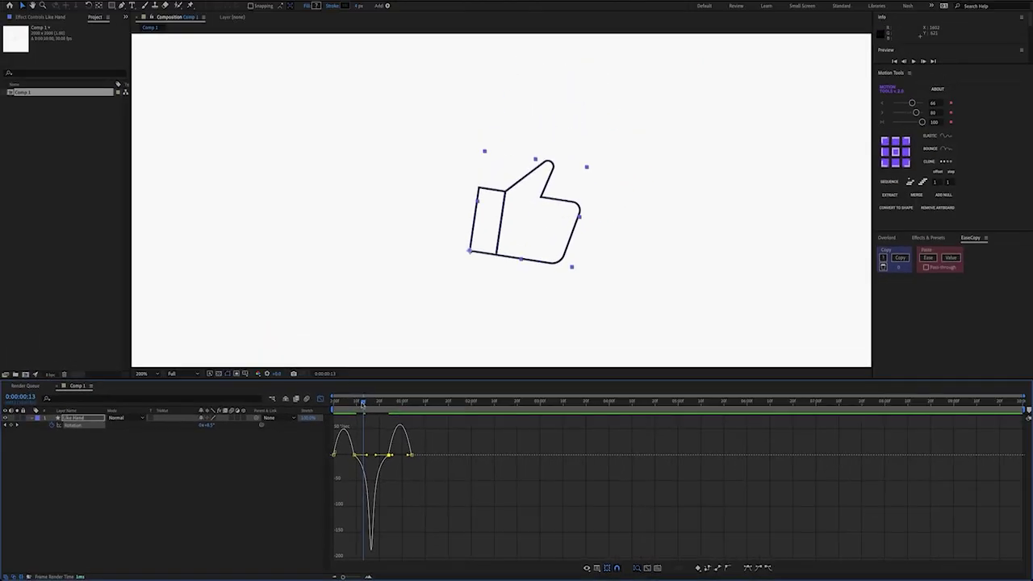
Preview the adjusted rotation, leave the Graph Editor, and check the hand poses at 0:00:00:09 and 0:00:00:24.
left_click_drag(362, 401, 313, 411)
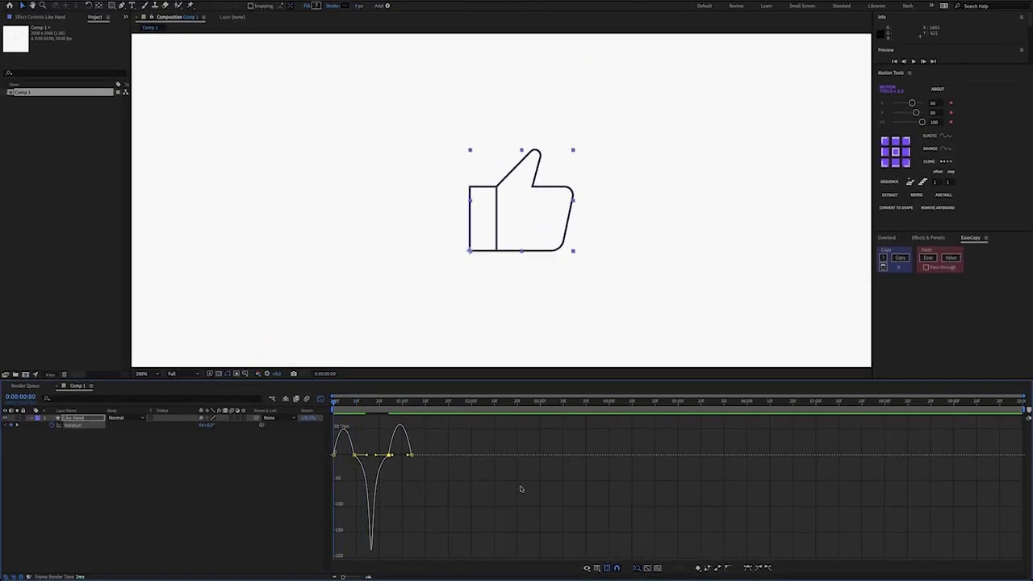
key("space")
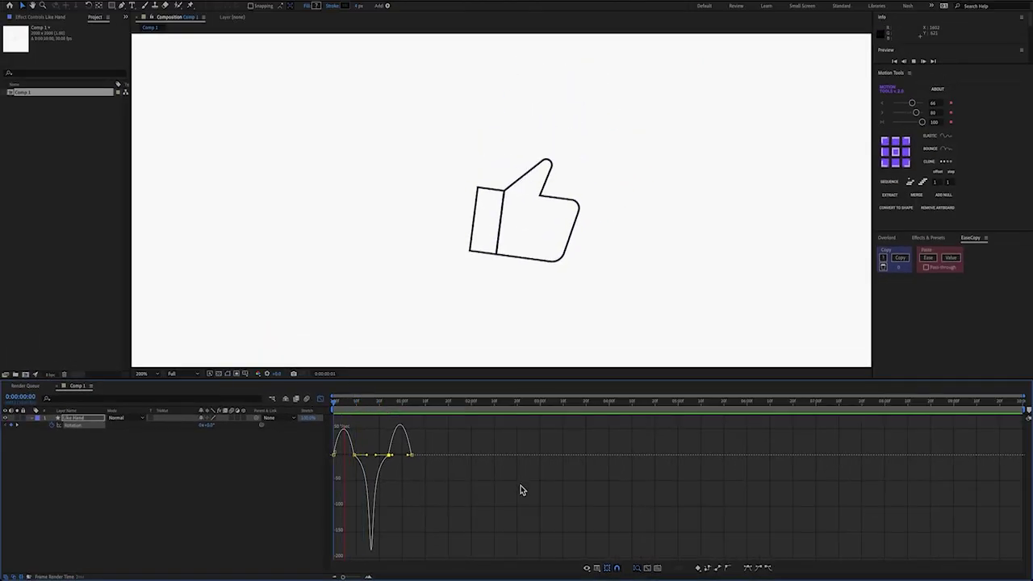
left_click(354, 401)
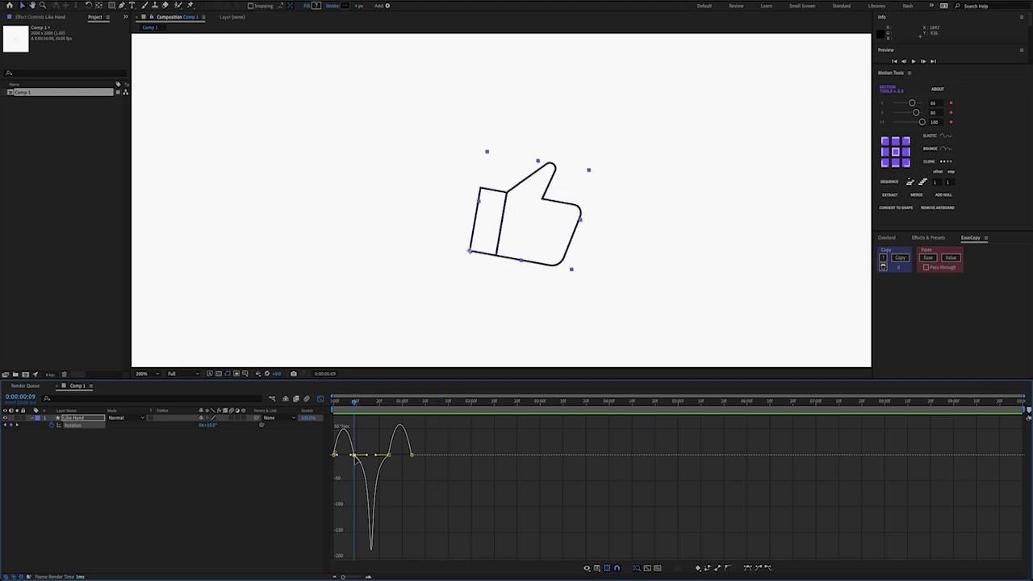
left_click(320, 399)
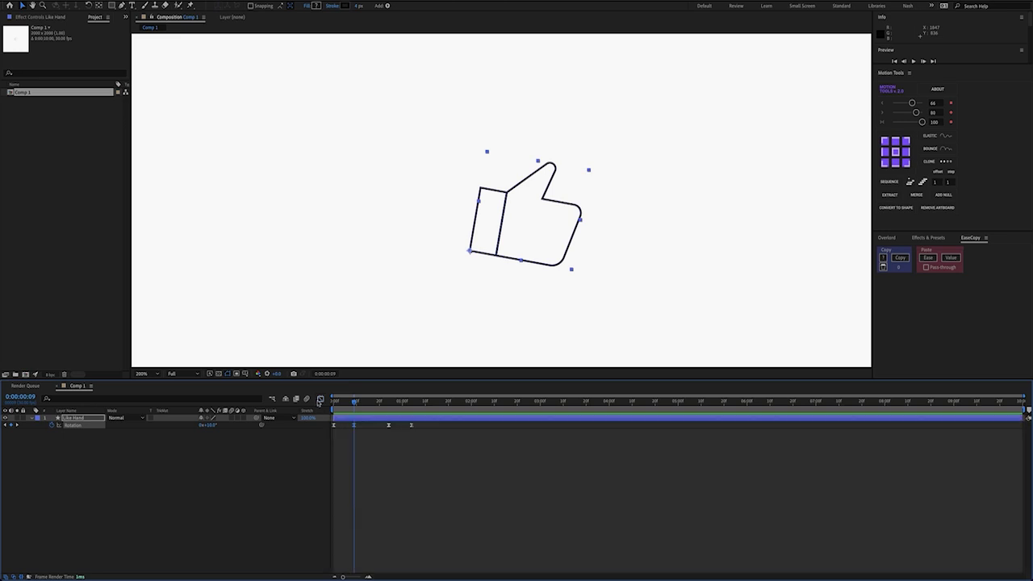
left_click_drag(358, 403, 388, 406)
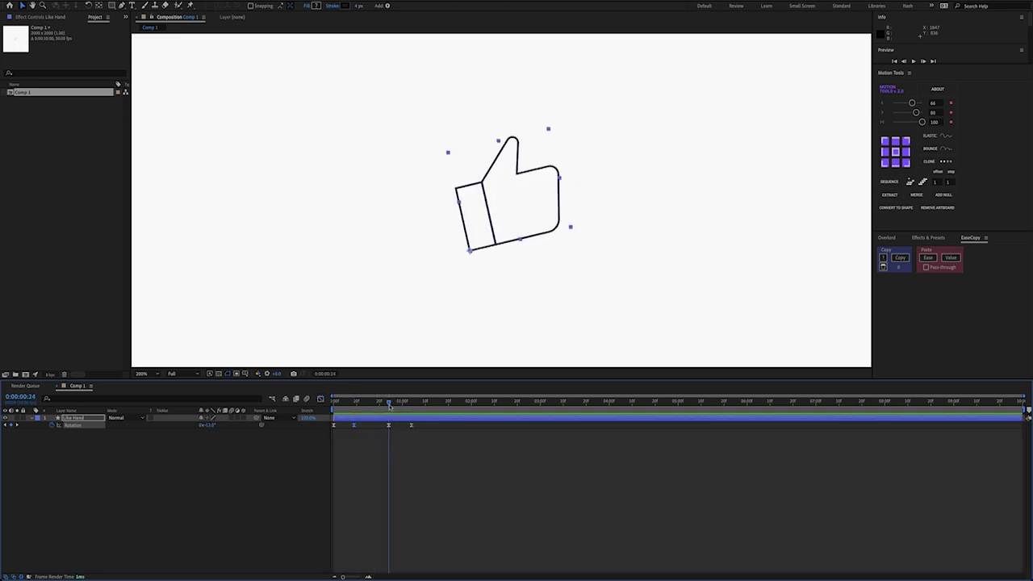
Compress the four Rotation keyframes proportionally so the last one lands at 0:00:00:24, and preview the faster motion.
left_click(445, 479)
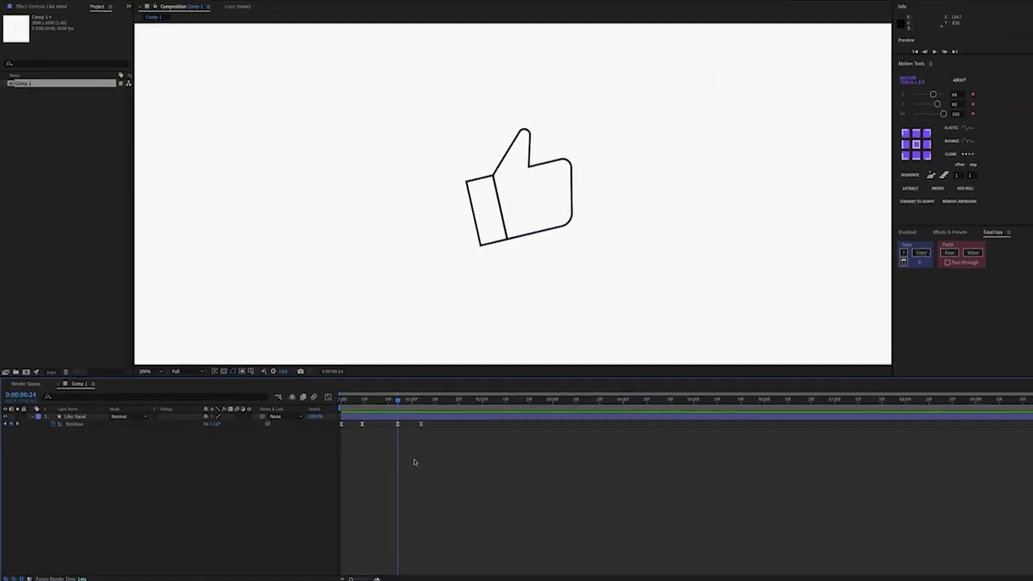
left_click_drag(489, 457, 299, 421)
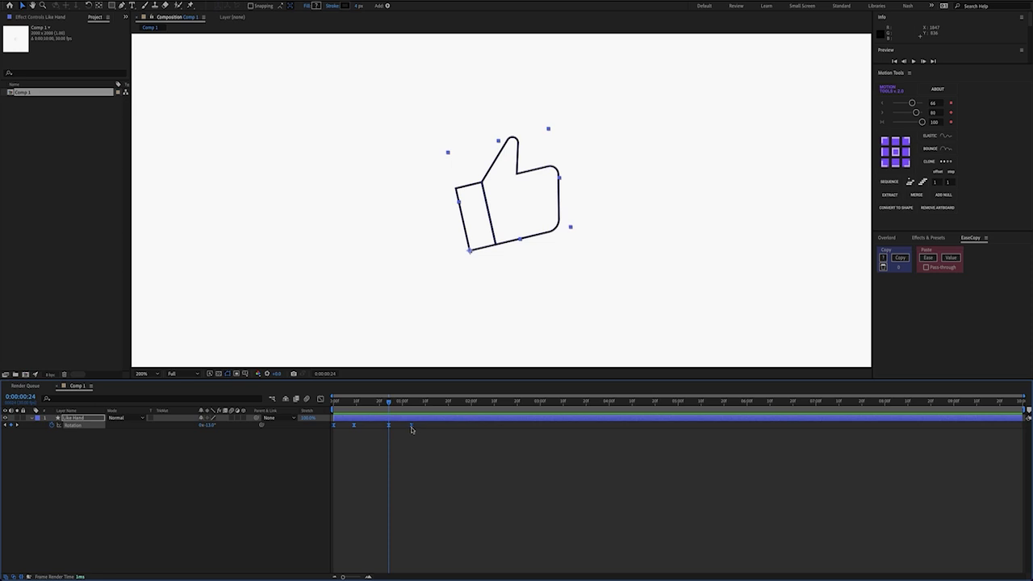
left_click_drag(411, 429, 333, 407)
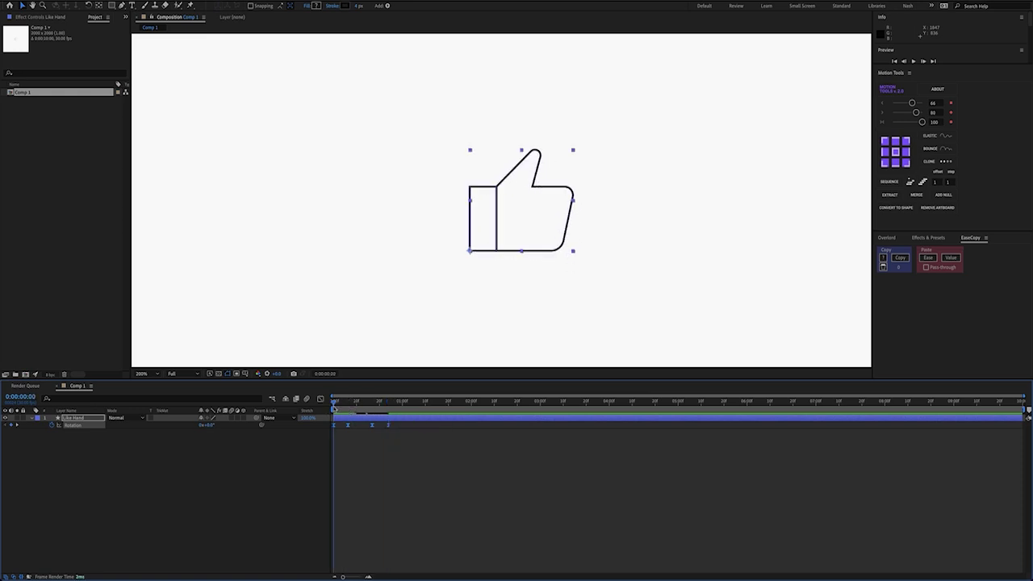
mouse_move(334, 407)
left_mouse_down()
mouse_move(344, 407)
mouse_move(329, 405)
left_mouse_up()
key("space")
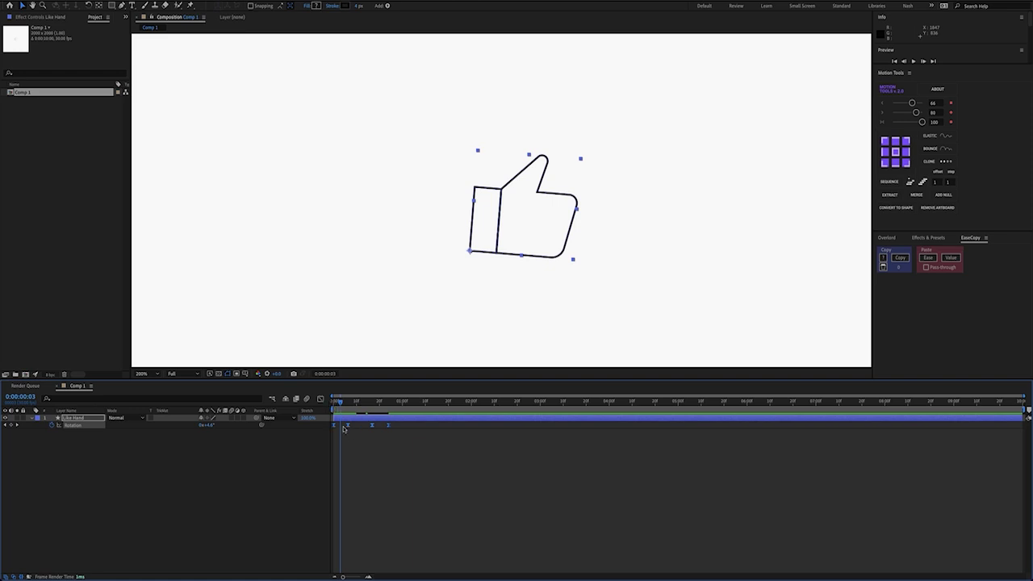
Move only the second Rotation keyframe, the 10° pose, to 0:00:00:03 and preview the animation.
left_click_drag(347, 428, 341, 430)
key("super+z")
left_click(350, 431)
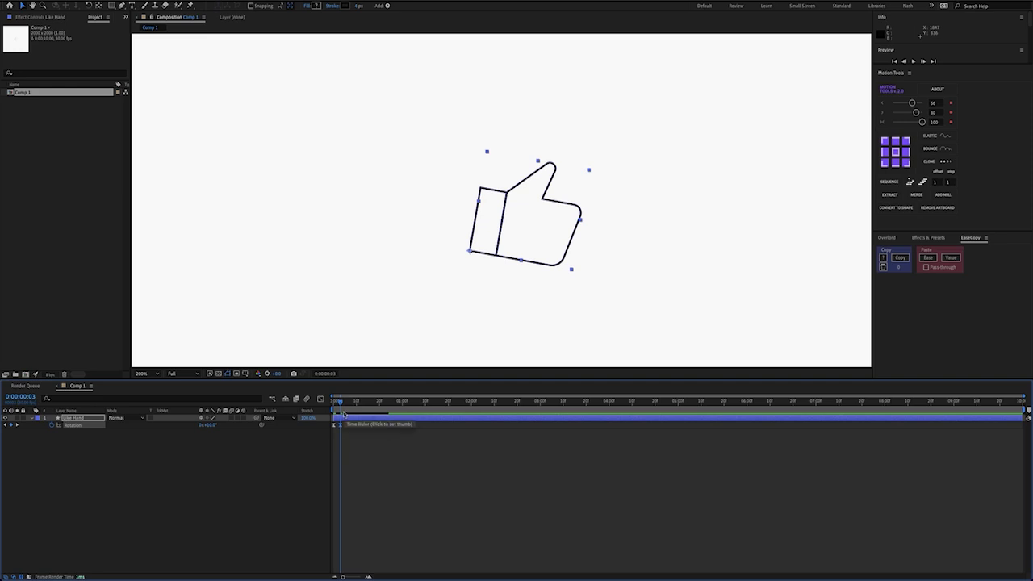
key("space")
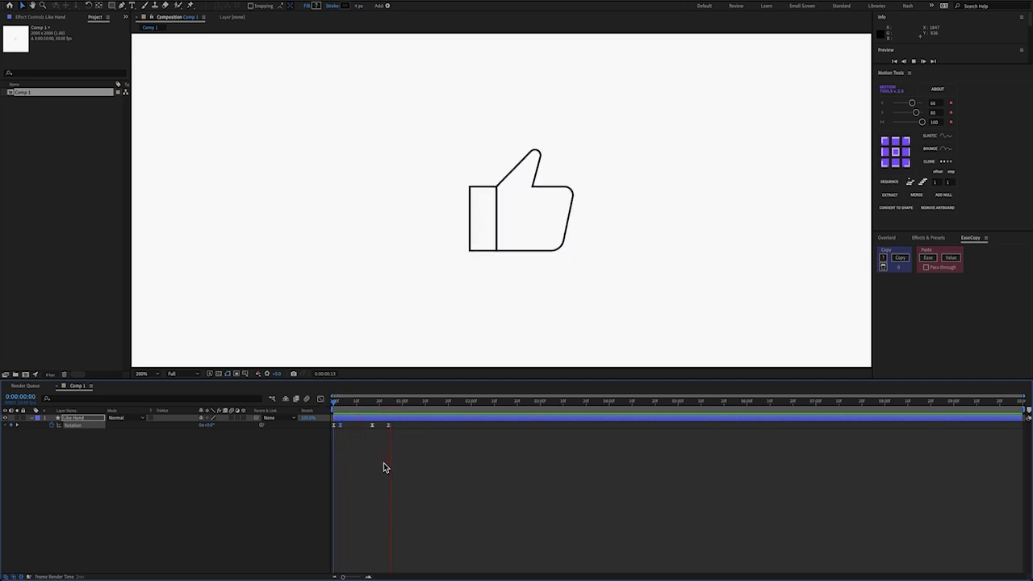
Go to the third Rotation keyframe at 0:00:00:17 and display the Rotation curve as a value graph in the Graph Editor.
mouse_move(363, 403)
left_mouse_down()
mouse_move(381, 406)
mouse_move(371, 407)
left_mouse_up()
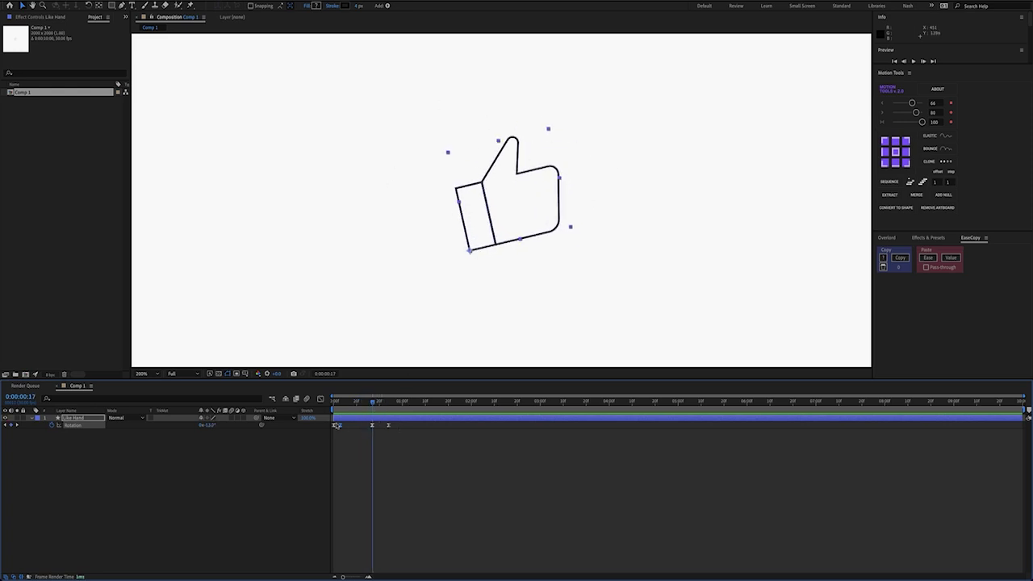
left_click(320, 399)
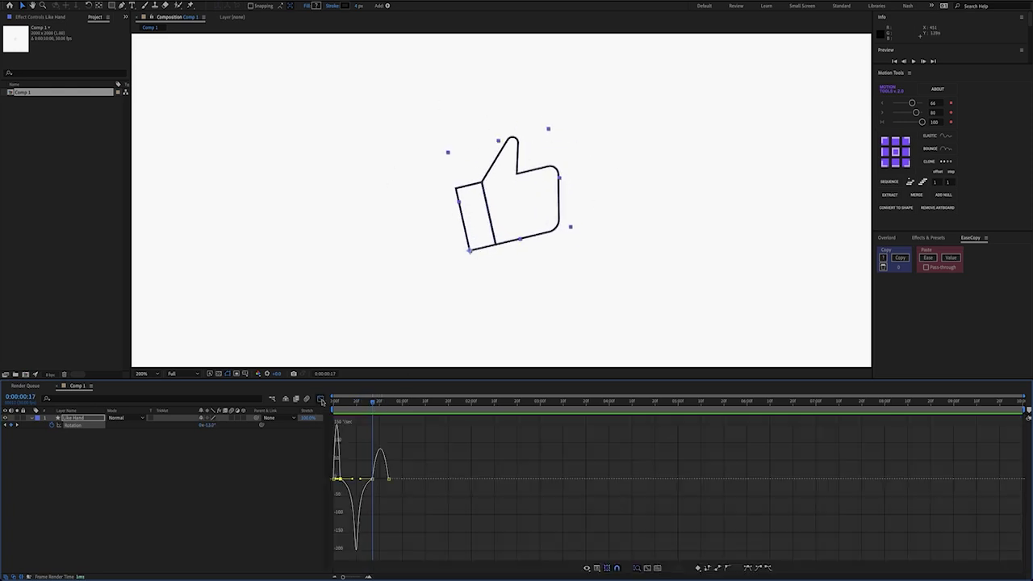
left_click(587, 568)
left_click(621, 488)
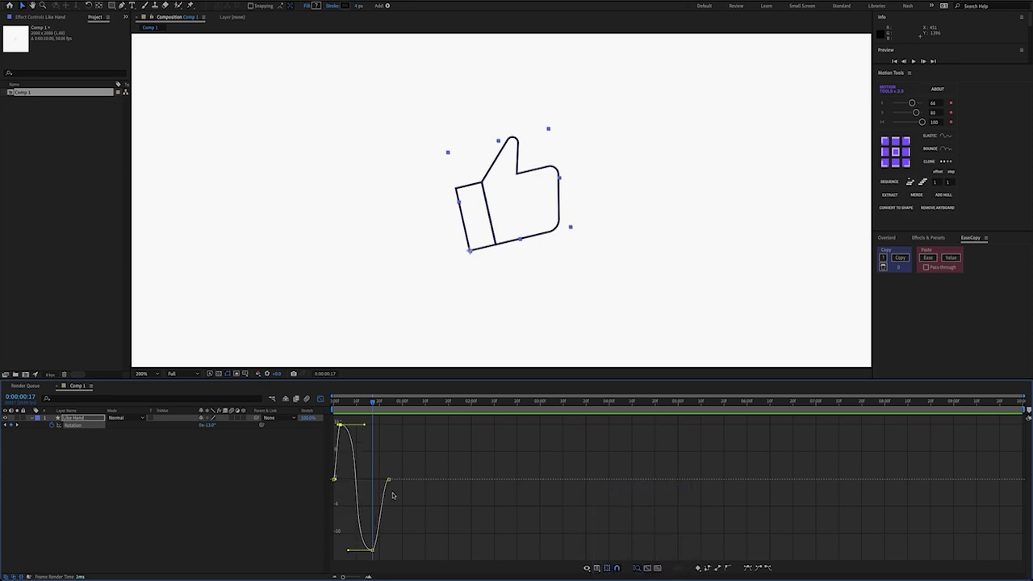
Extend the outgoing ease handle of the third Rotation keyframe until it reaches the last keyframe's time, and preview from the start.
left_click(371, 549)
left_click_drag(342, 576, 354, 576)
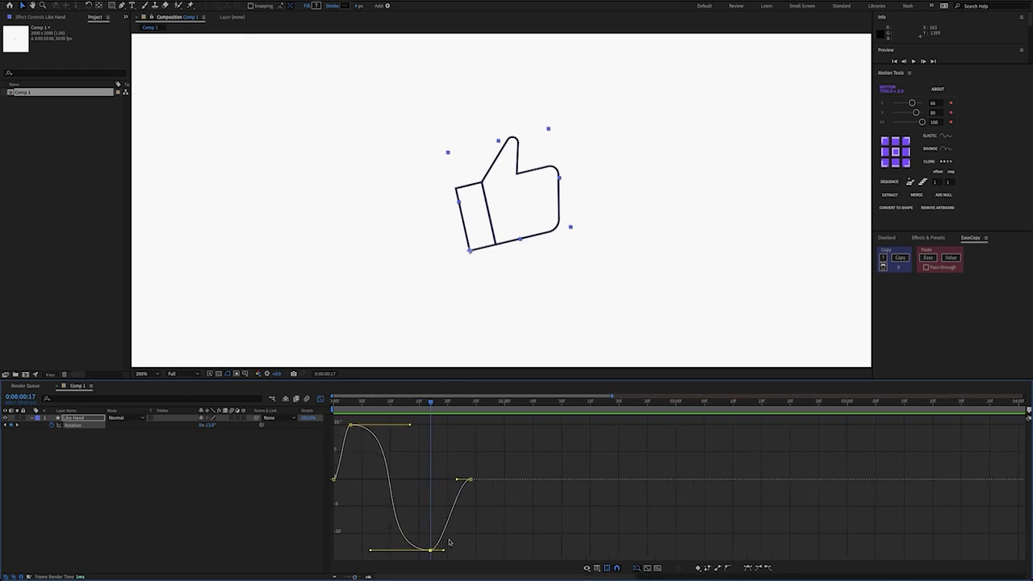
left_click_drag(443, 553, 470, 552)
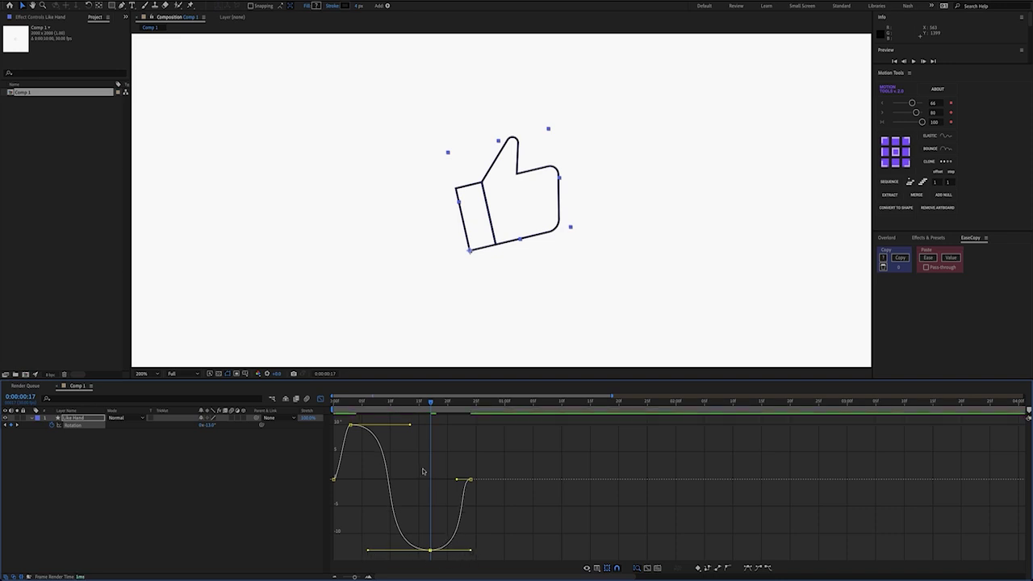
left_click(426, 403)
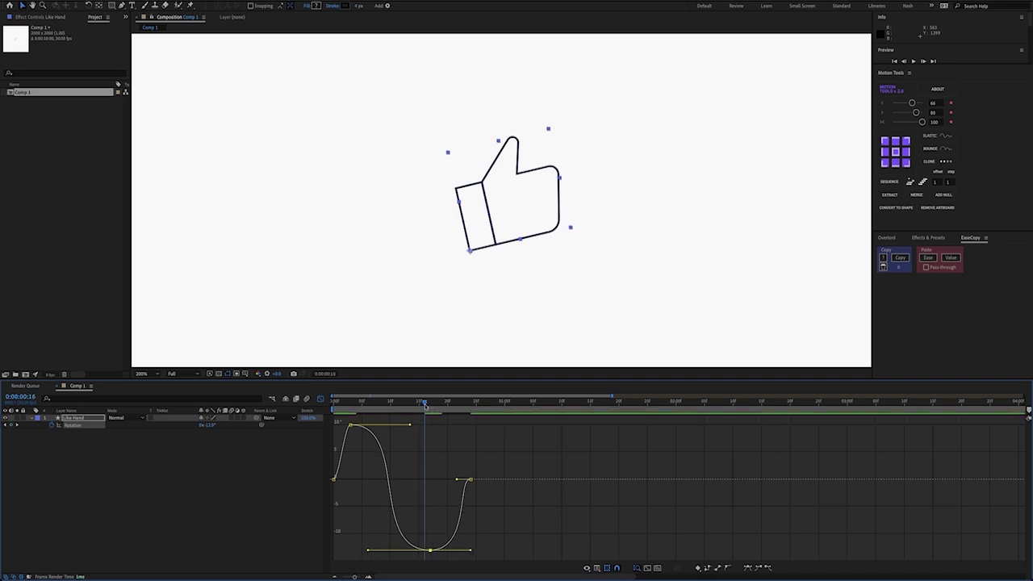
left_click_drag(426, 405, 329, 406)
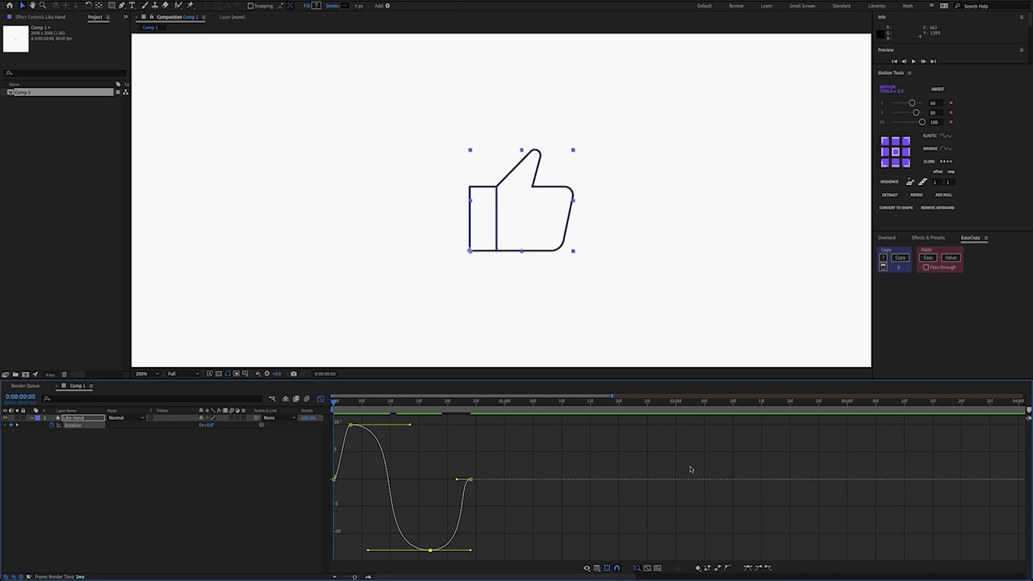
key("space")
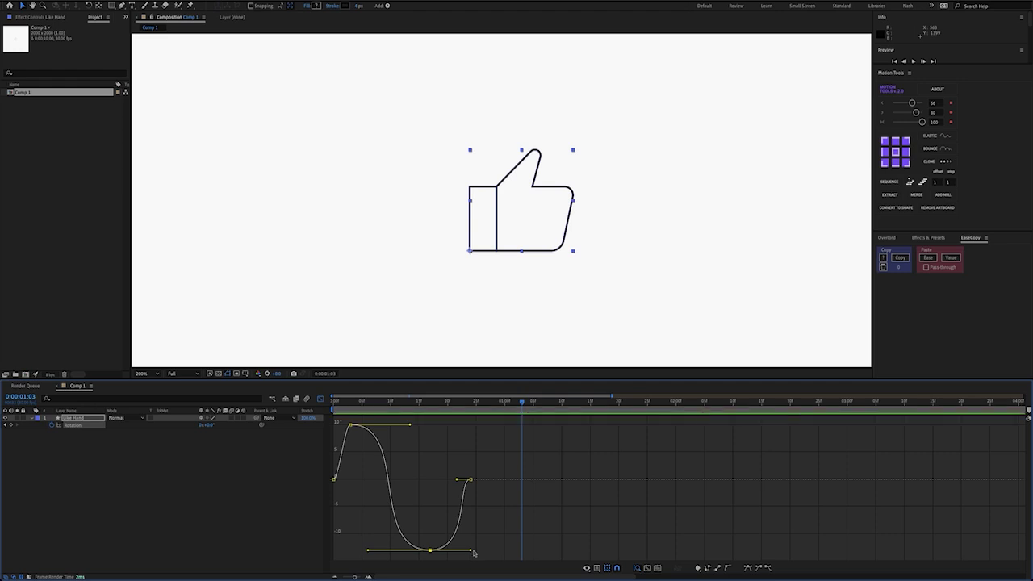
Extend the incoming ease handle of the third Rotation keyframe back to the second keyframe's time and preview the animation.
left_click_drag(368, 553, 350, 551)
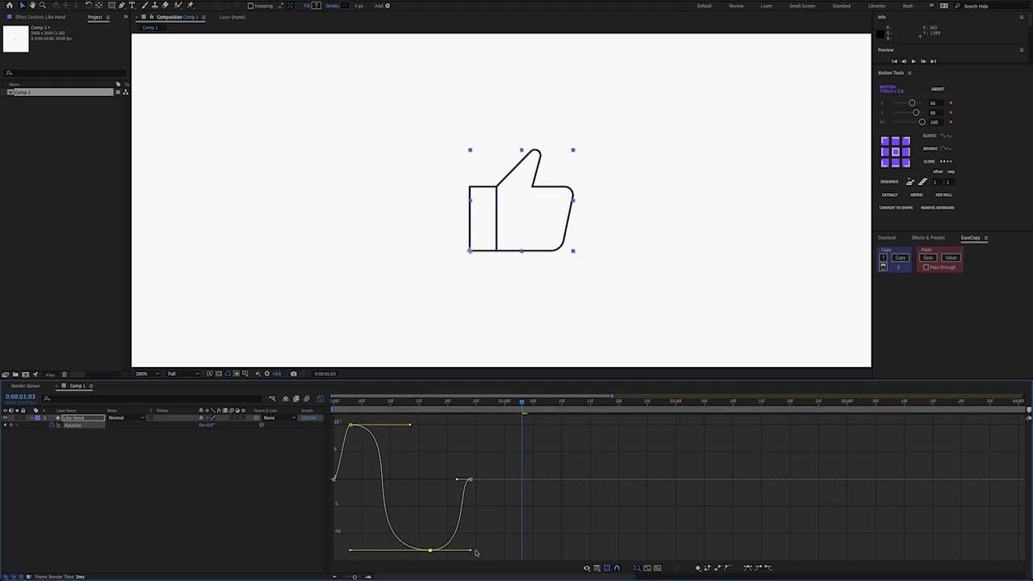
key("Home")
key("space")
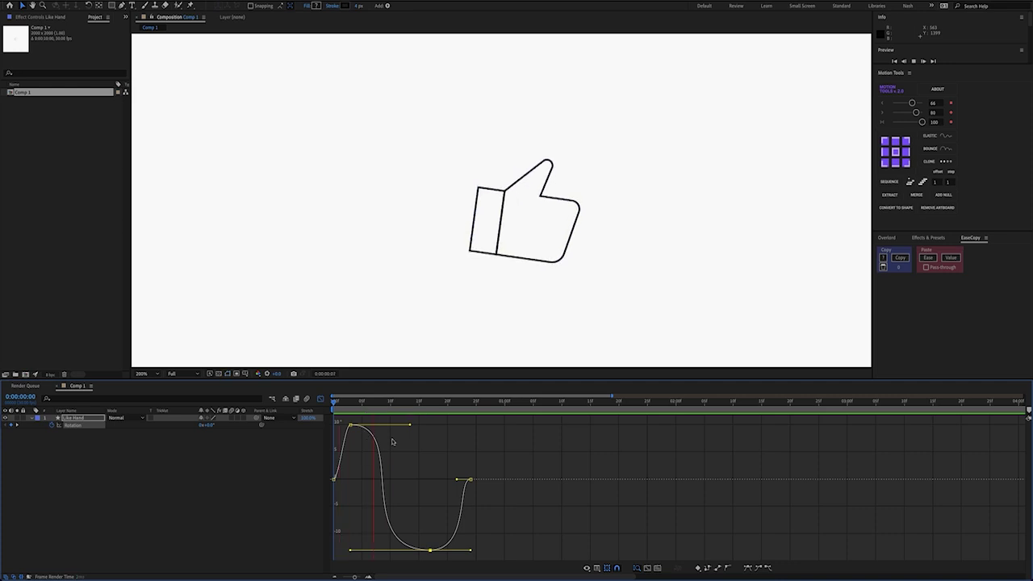
key("space")
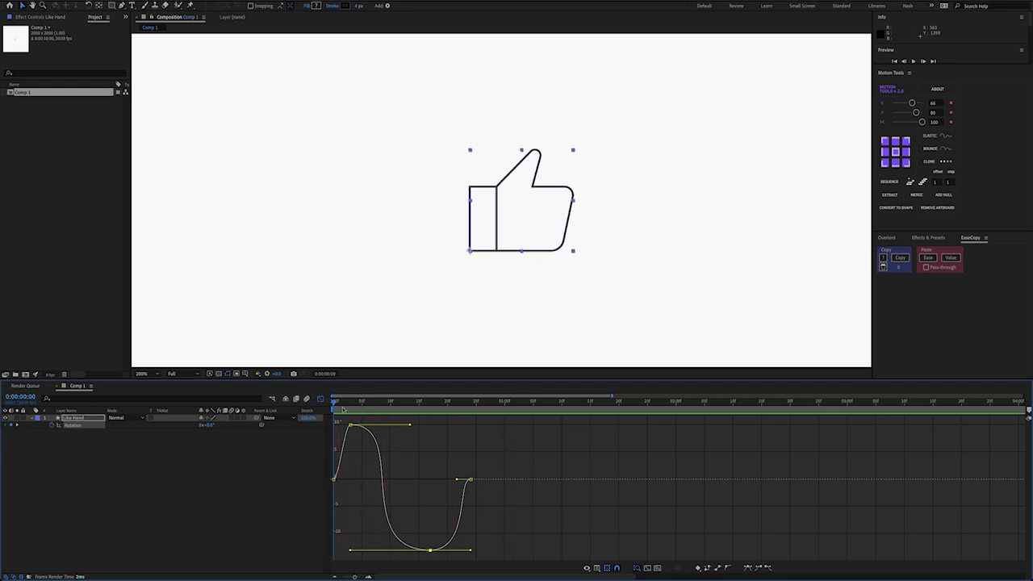
key("space")
key("space")
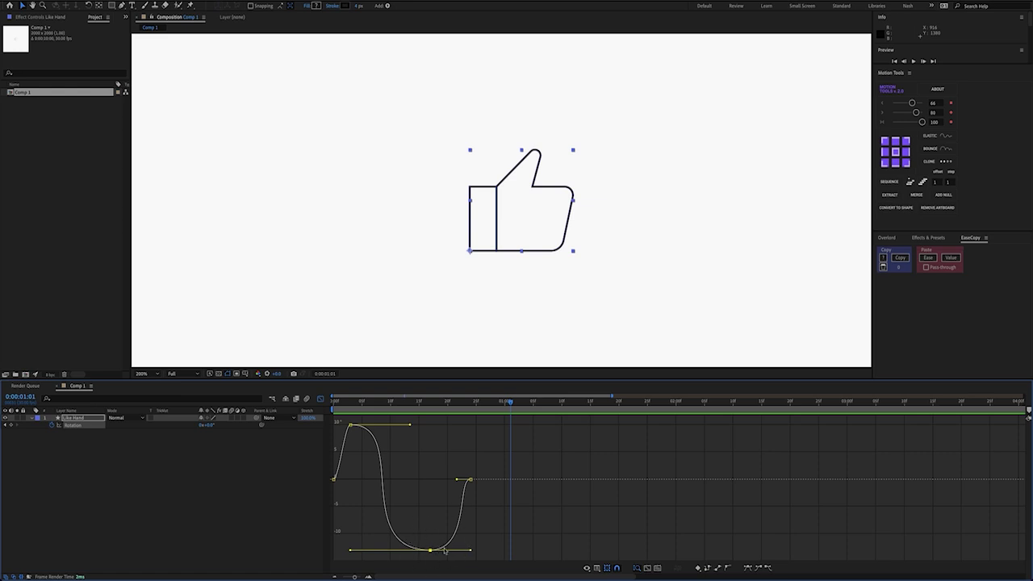
Switch to the speed graph and examine the third Rotation keyframe's incoming and outgoing velocity influence without changing it.
left_click(597, 568)
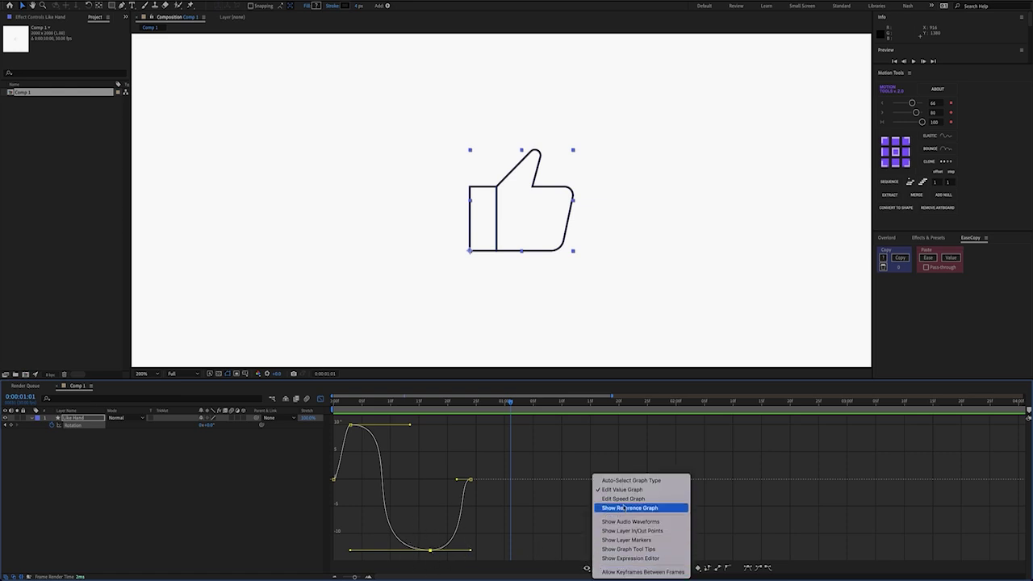
left_click(630, 495)
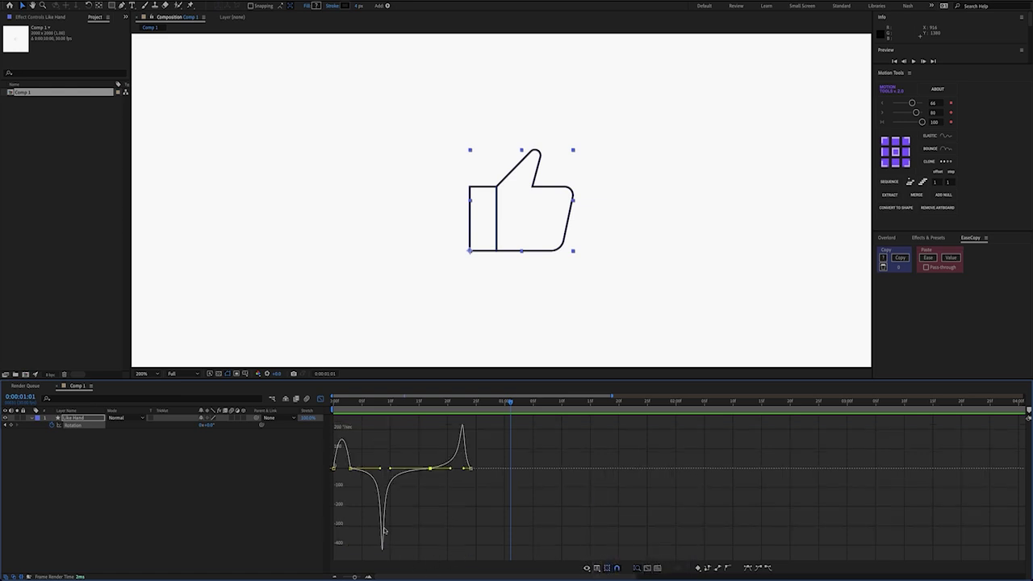
double_click(430, 468)
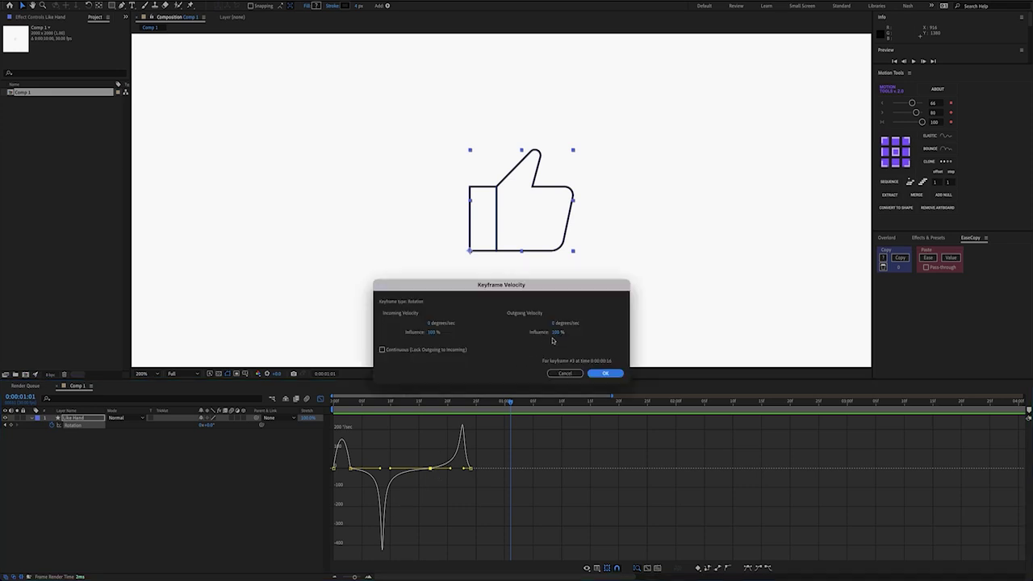
left_click(565, 373)
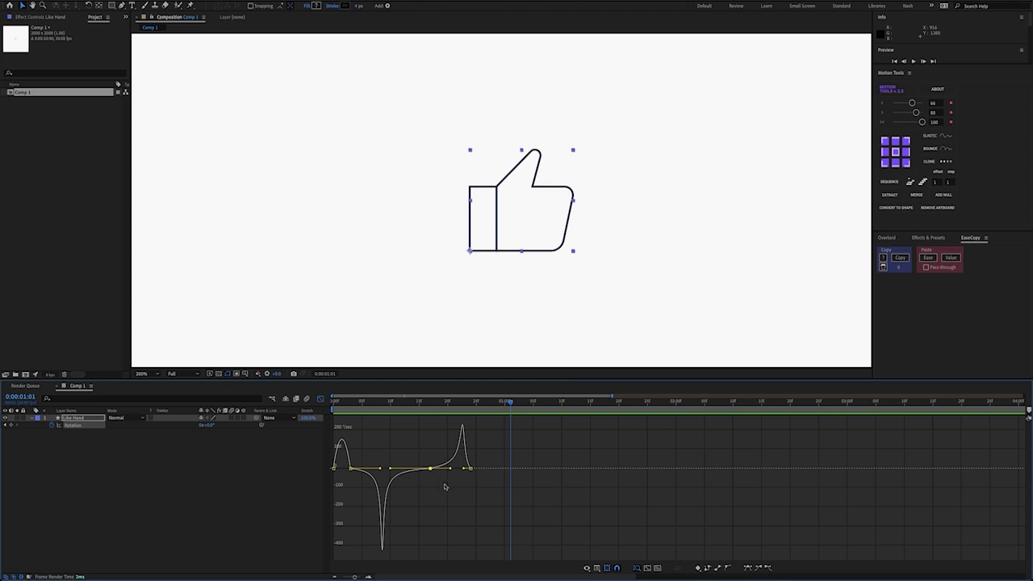
Preview the eased hand rotation from the start of the composition, repeating the playback.
left_click_drag(375, 406, 320, 408)
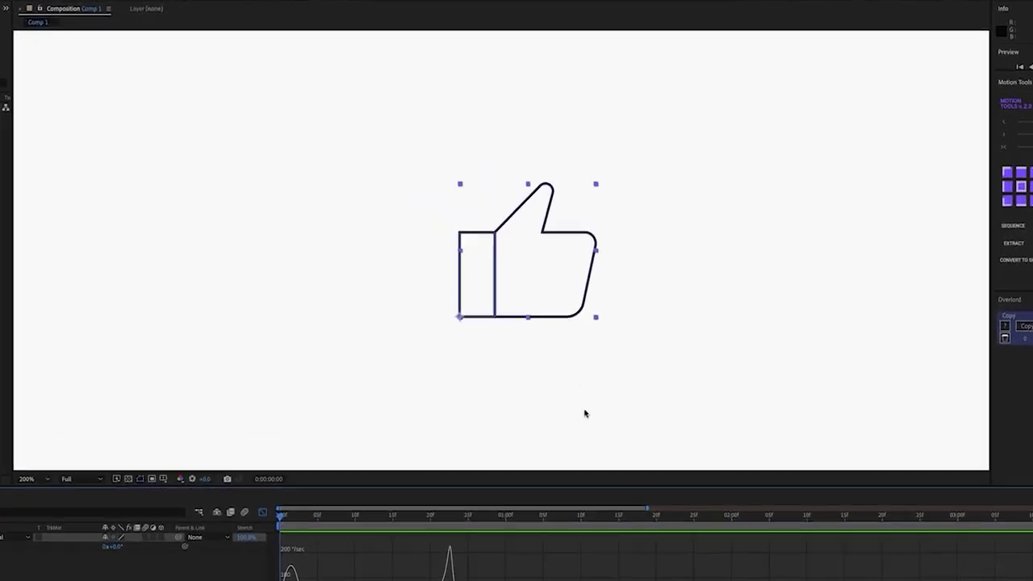
key("space")
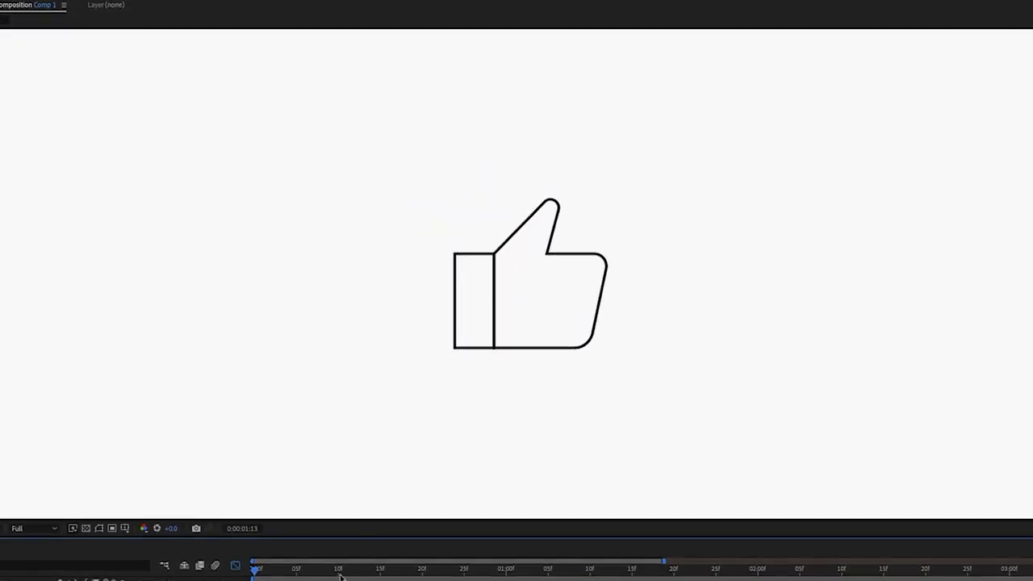
key("space")
key("space")
key("space")
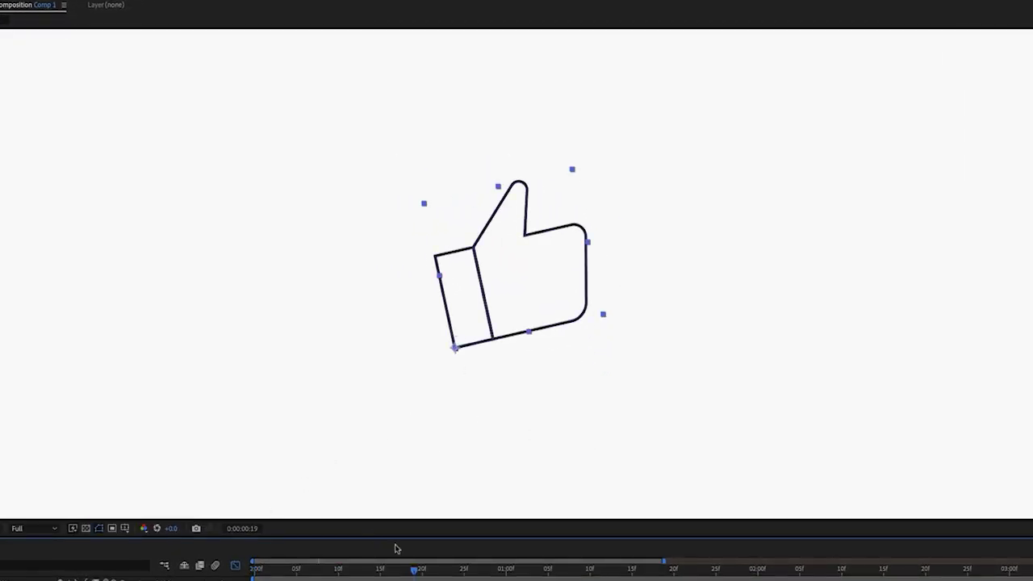
In the value graph, extend the 10° Rotation keyframe's incoming handle almost to the first keyframe and move the keyframe to 0:00:00:04.
left_click(650, 565)
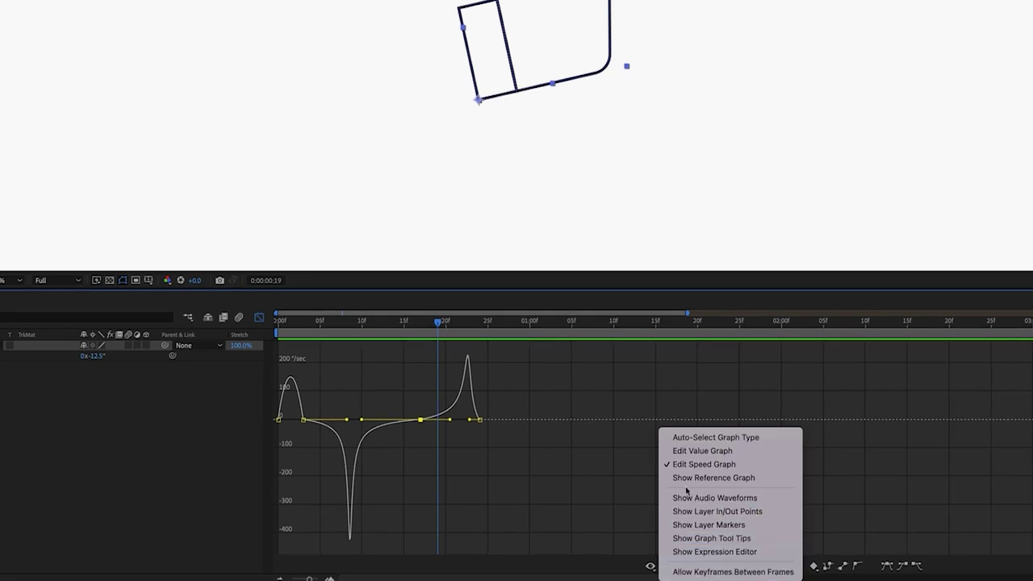
left_click(702, 450)
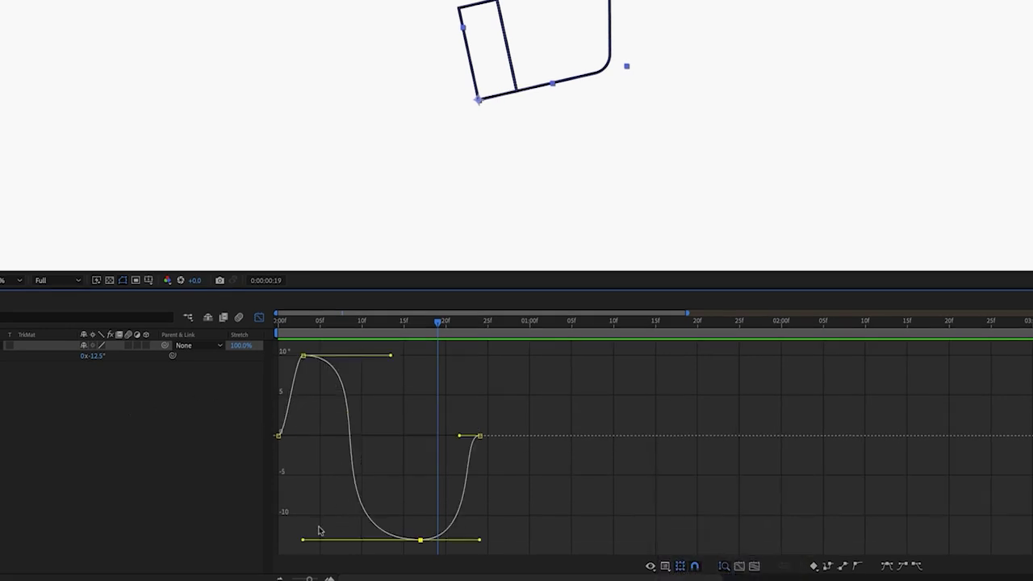
left_click_drag(309, 578, 315, 577)
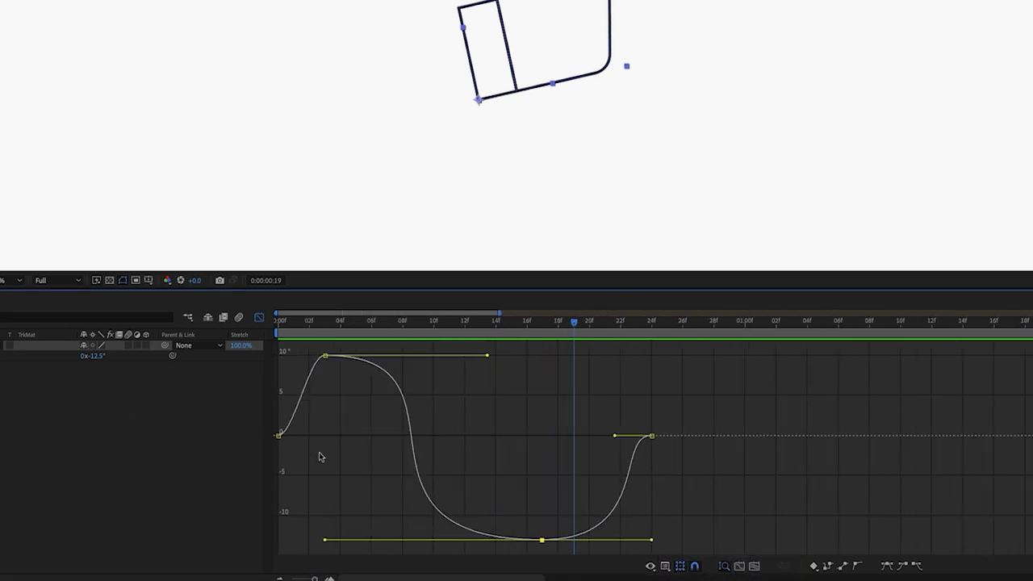
left_click(325, 356)
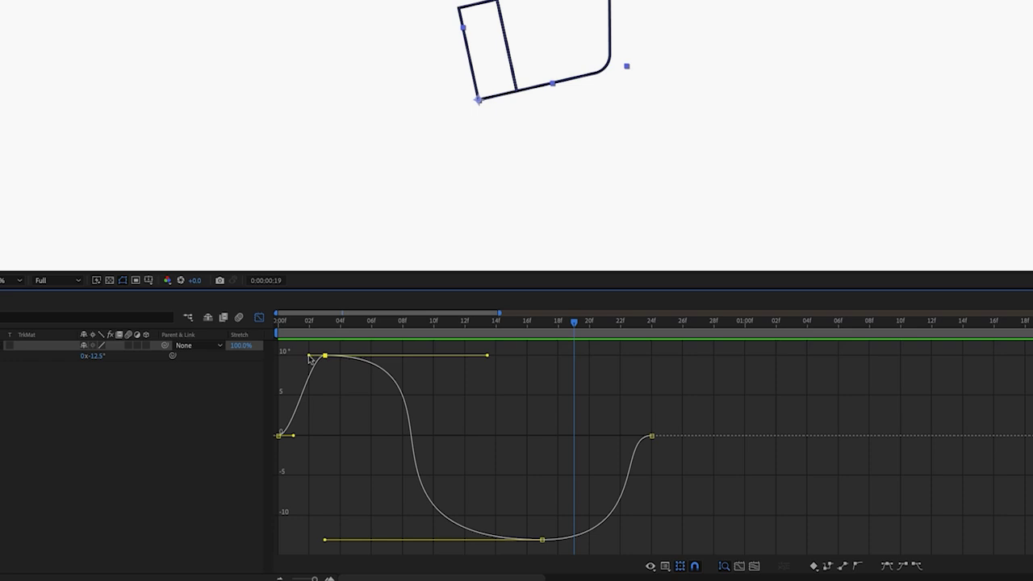
left_click_drag(309, 355, 283, 357)
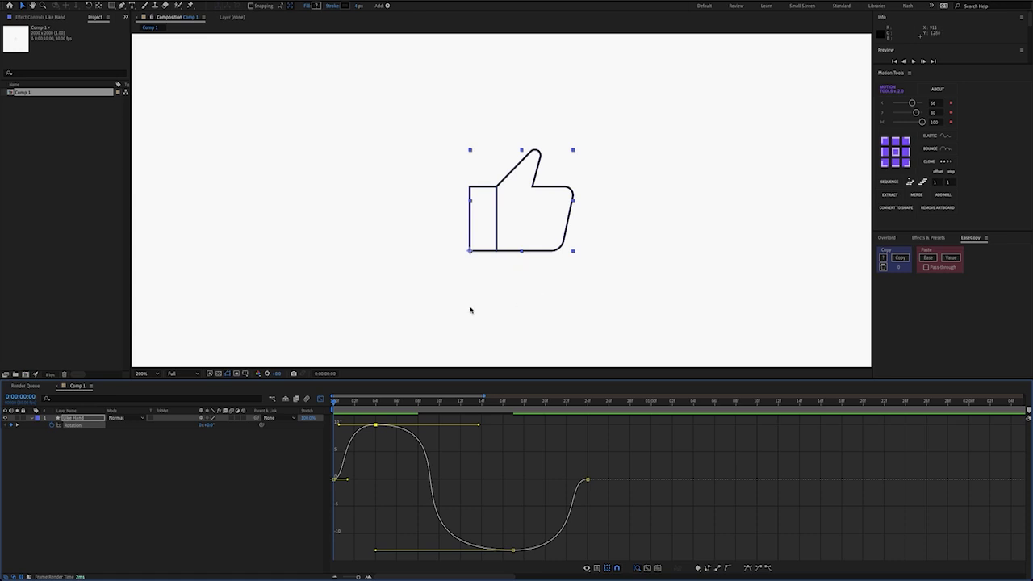
Preview the smoothed rotation from the start and scrub through the motion to the hand pose at 0:00:00:16.
key("space")
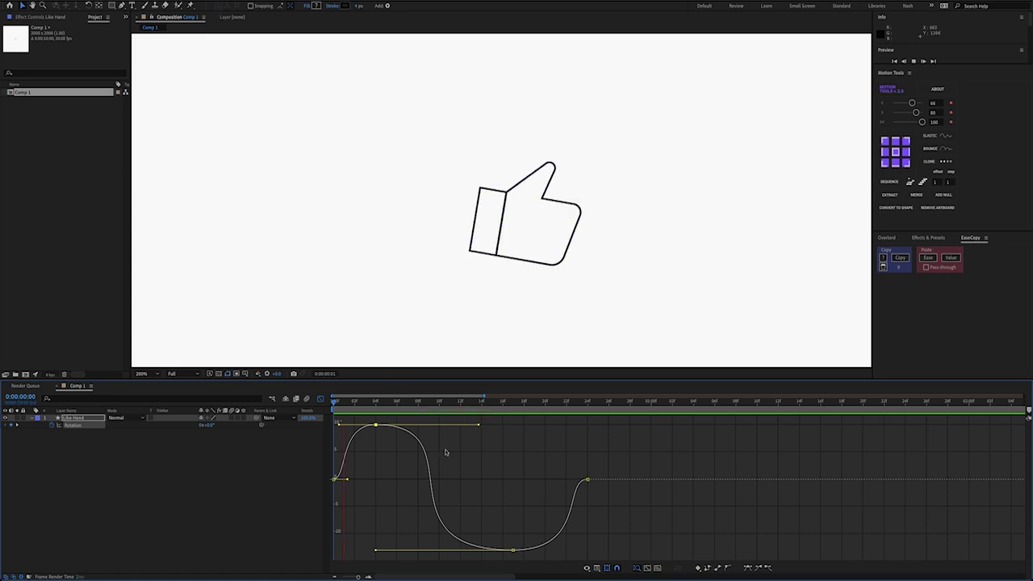
left_click(364, 403)
key("space")
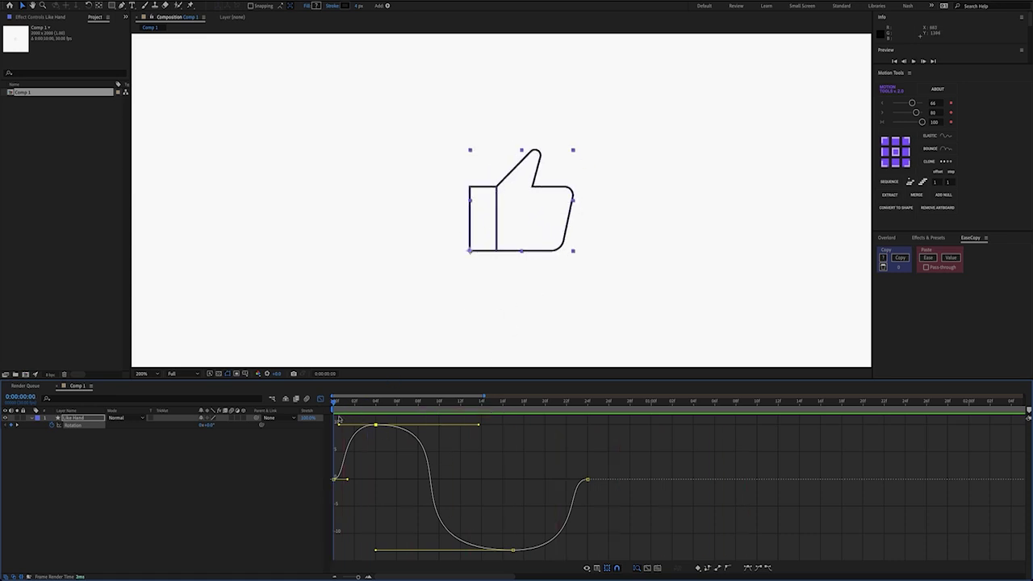
key("space")
left_click(376, 426)
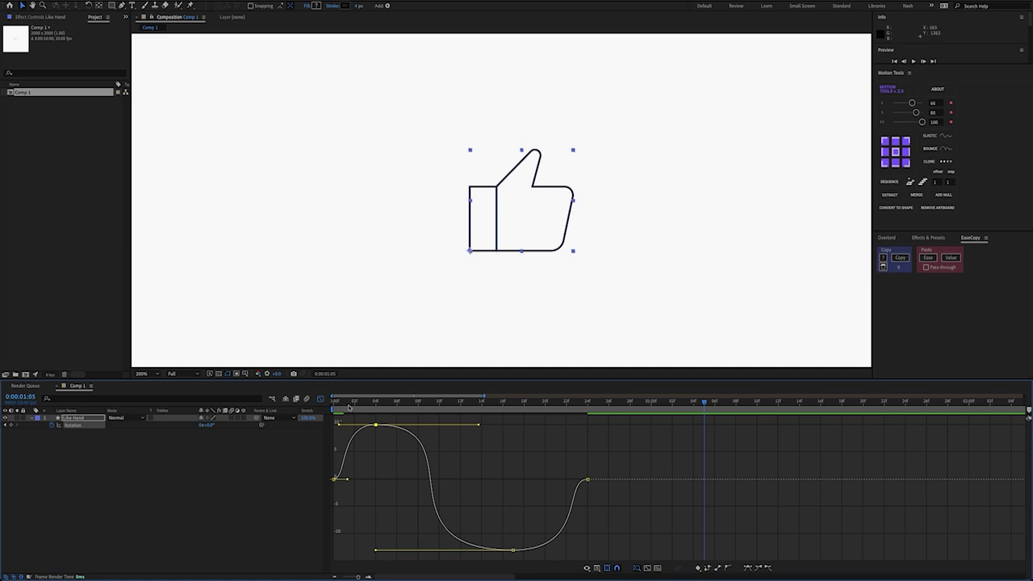
left_click_drag(349, 408, 503, 402)
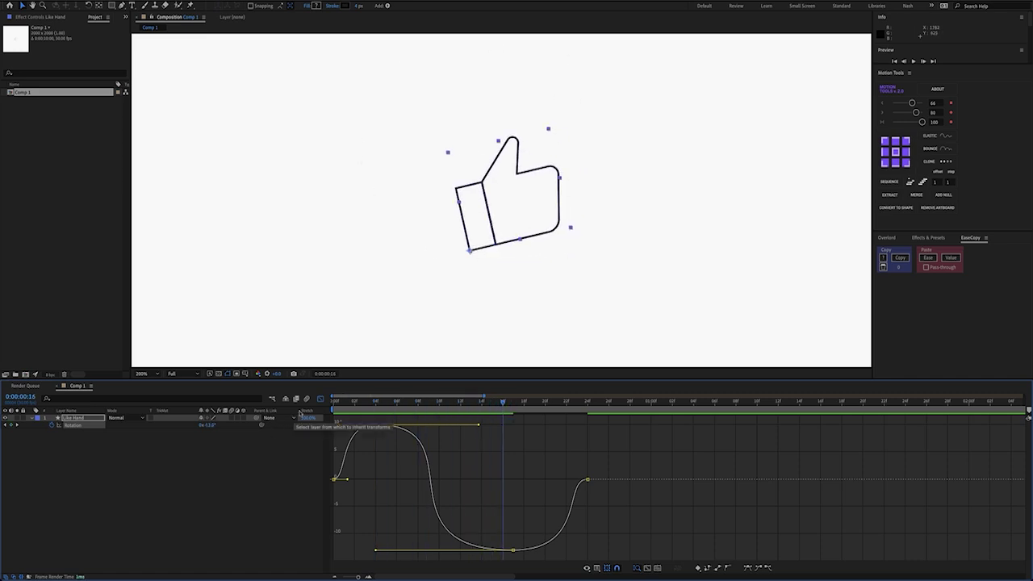
Leave the Graph Editor, show Scale alongside Rotation on the Like Hand layer, and set a 100% Scale keyframe at 0:00:00:00.
left_click(321, 399)
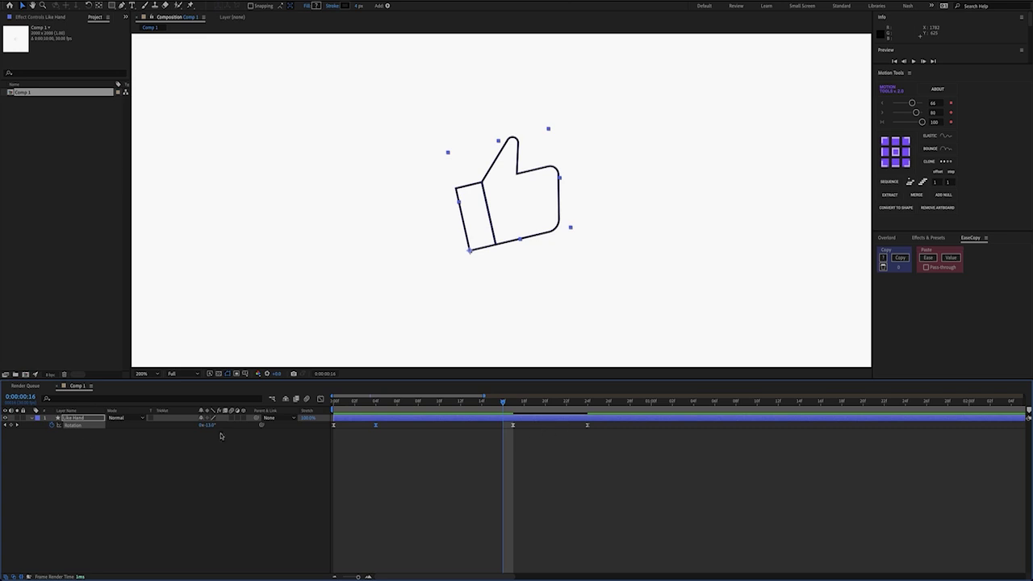
left_click(78, 421)
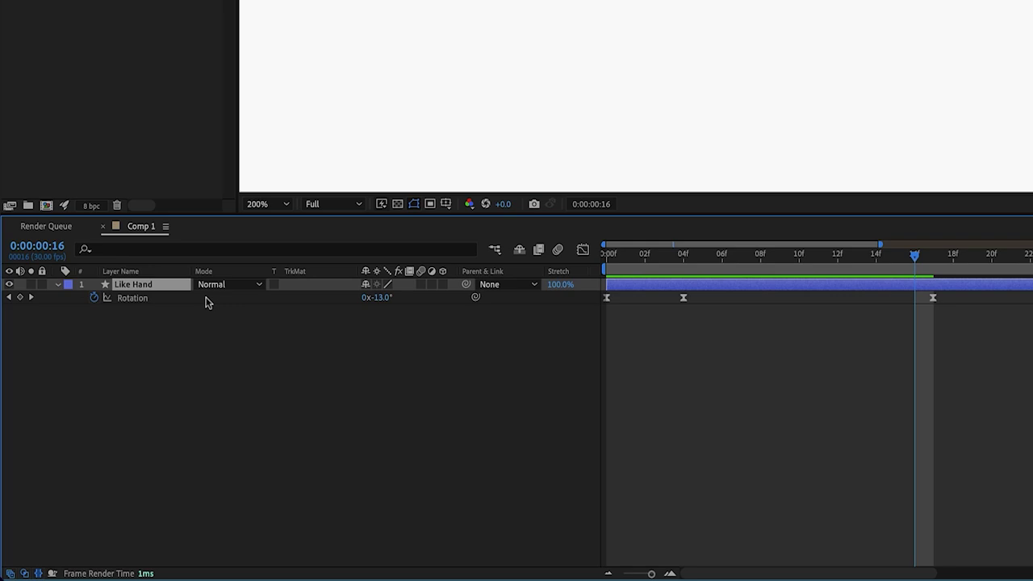
key("shift+s")
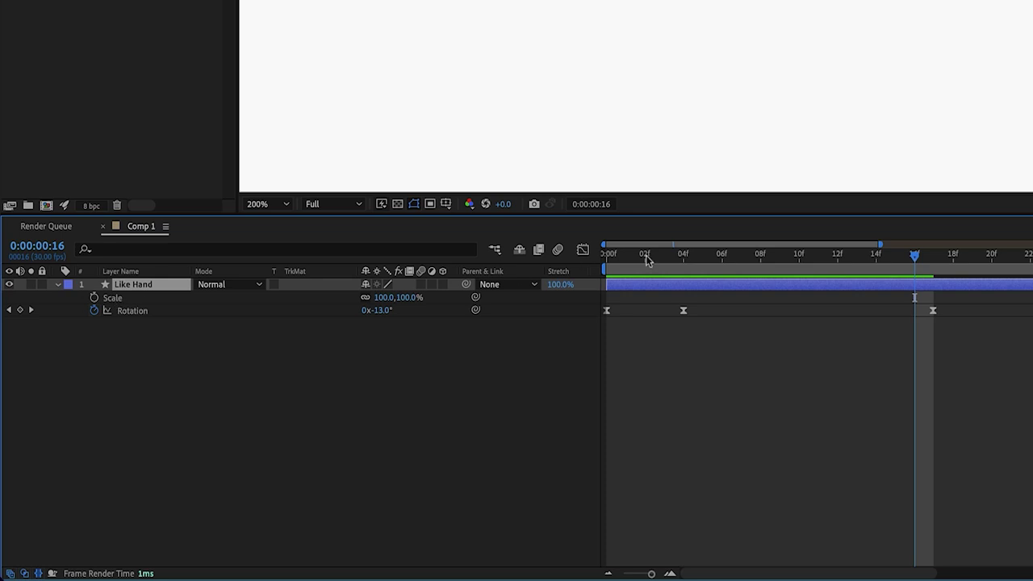
left_click_drag(645, 253, 607, 250)
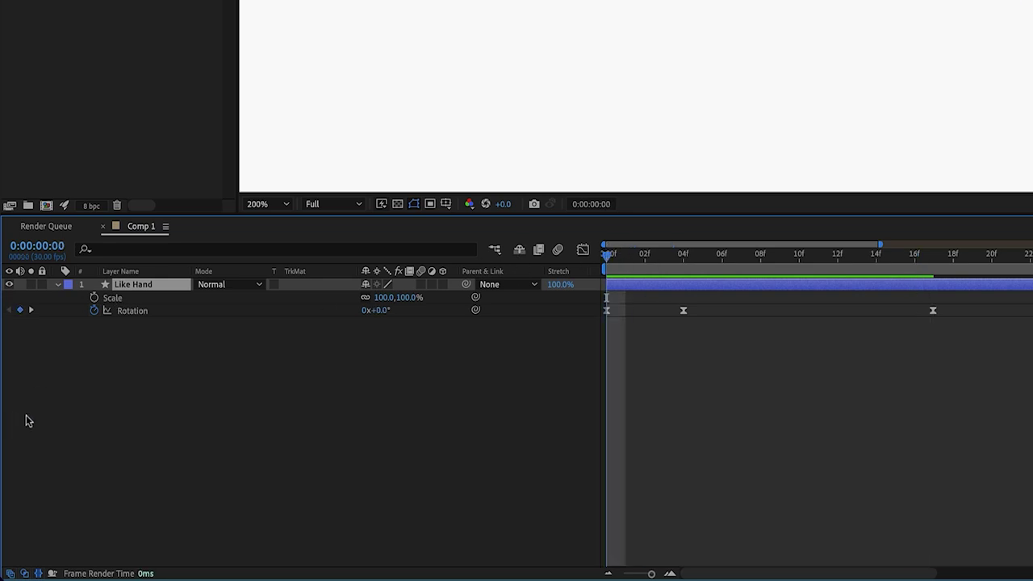
left_click(93, 298)
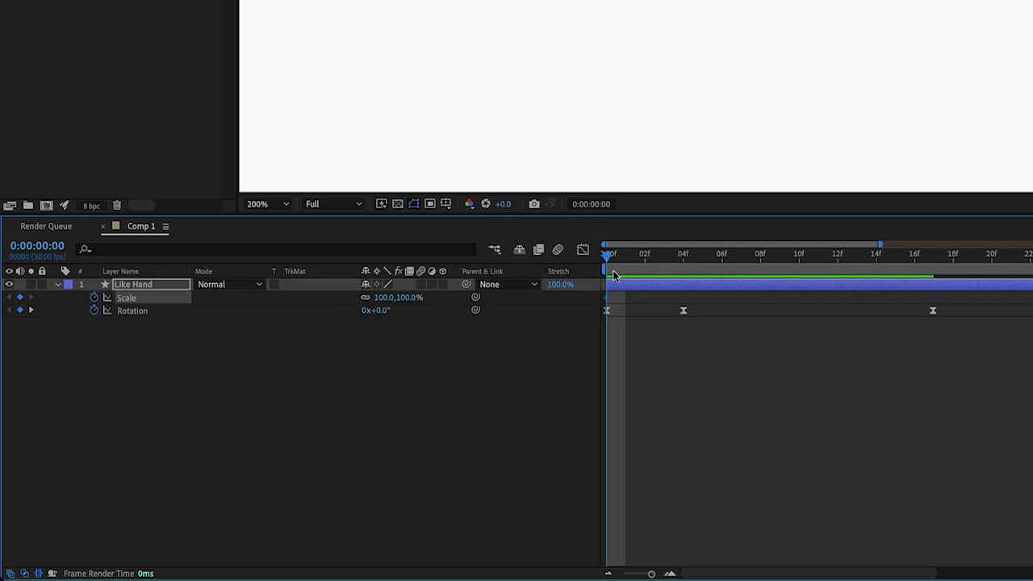
Add an 87% Scale keyframe to the Like Hand layer at 0:00:00:04, keeping the dimensions linked.
left_click_drag(609, 258, 682, 261)
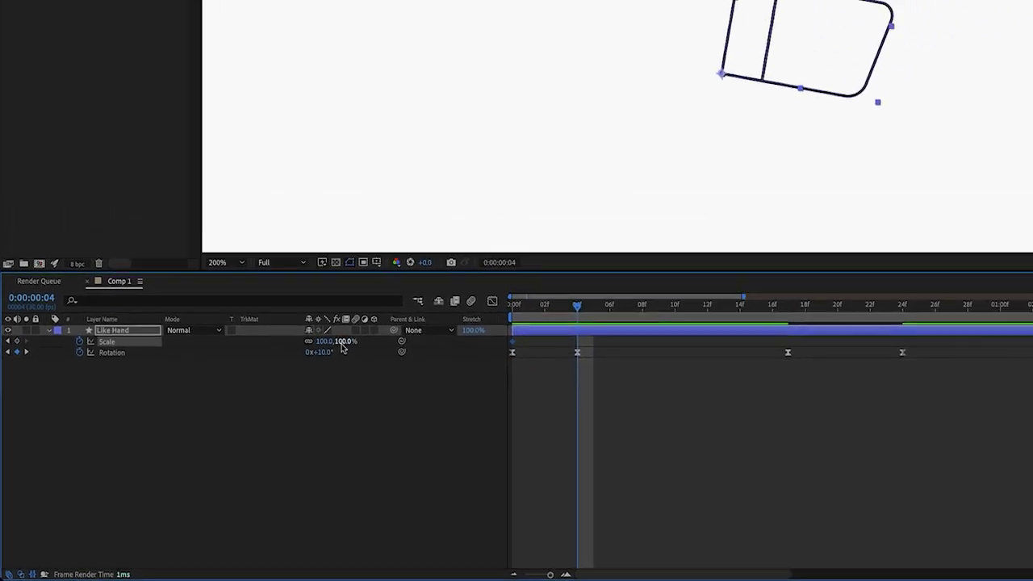
left_click(299, 372)
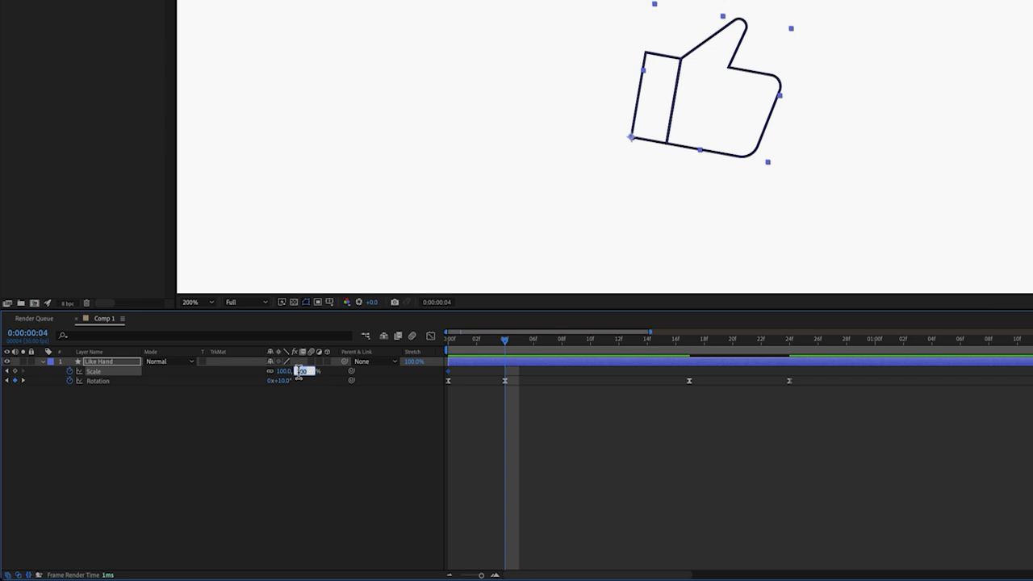
type("87")
key("Return")
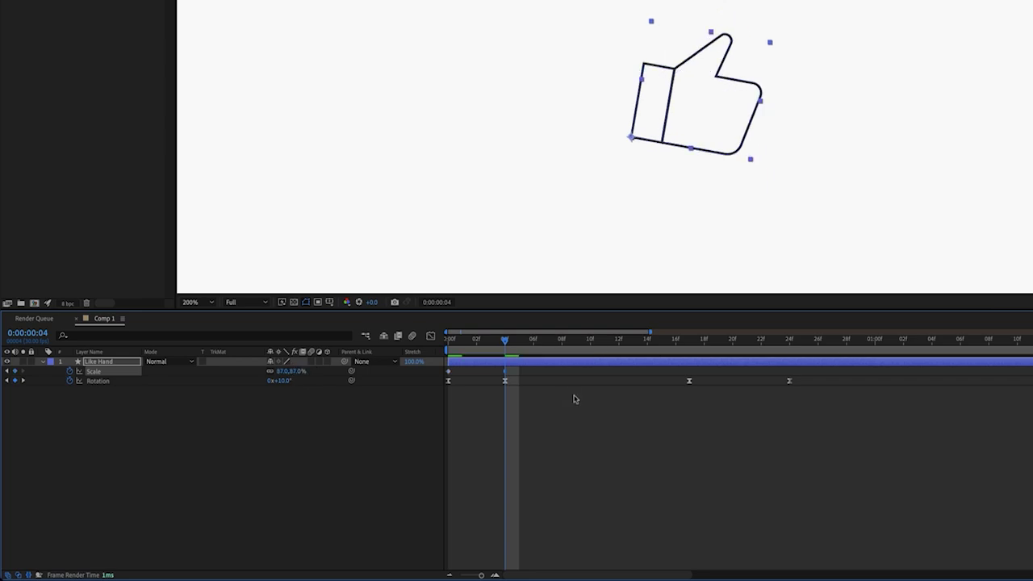
Add Scale keyframes of 115% at 0:00:00:17 and 100% at 0:00:00:24, in line with the Rotation keyframes.
left_click_drag(502, 338, 682, 356)
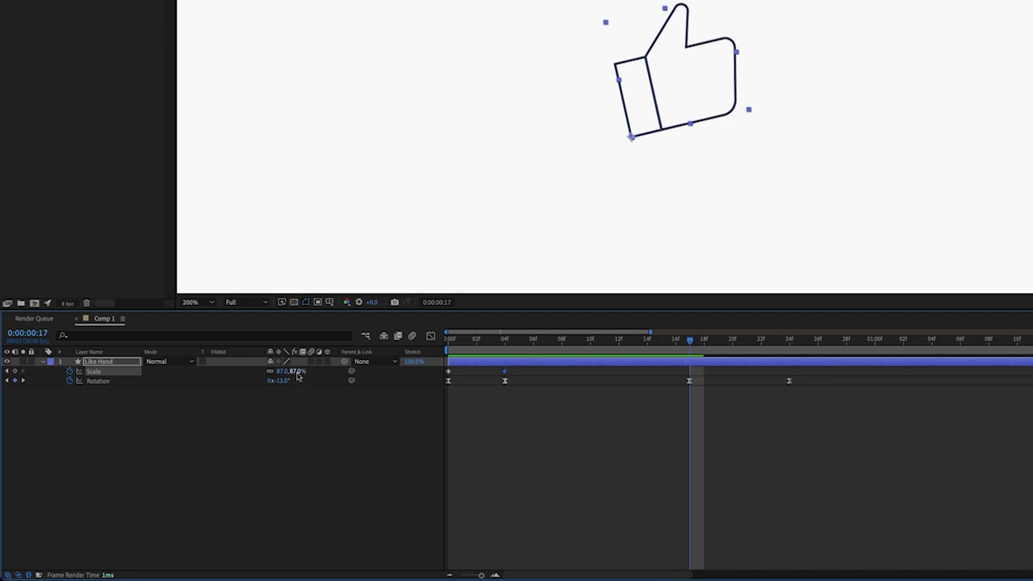
left_click_drag(299, 373, 313, 376)
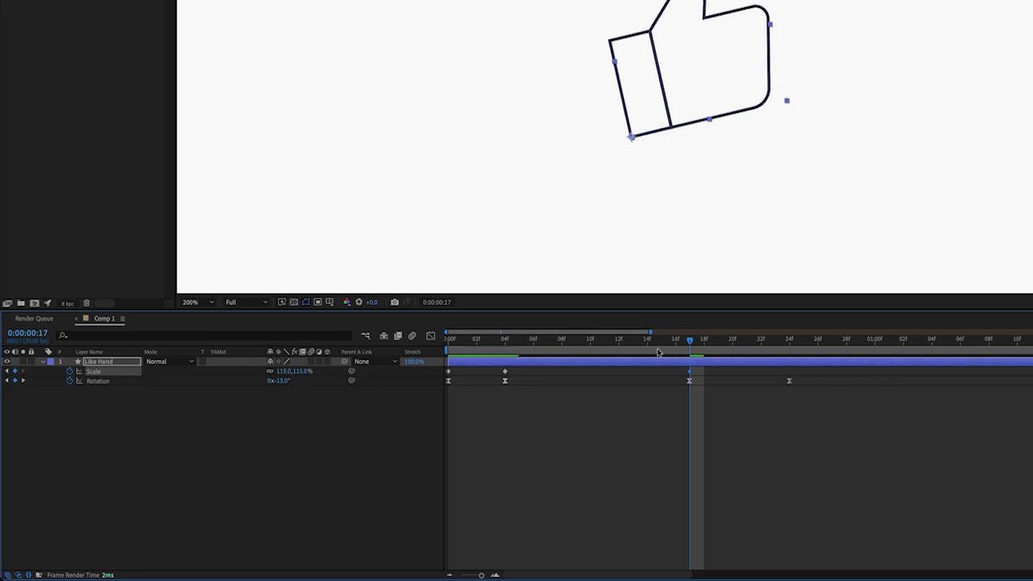
left_click_drag(657, 352, 789, 382)
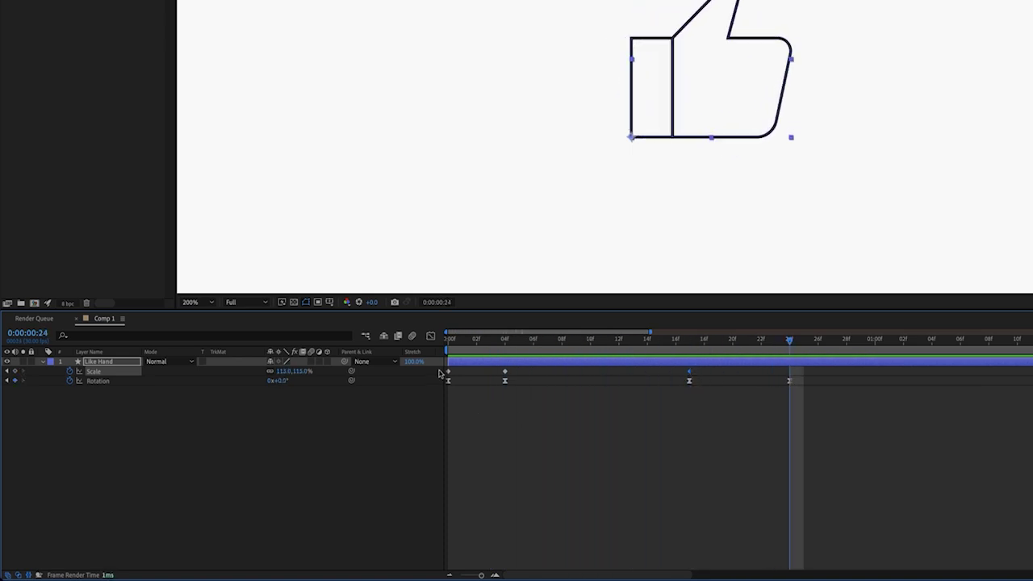
mouse_move(451, 379)
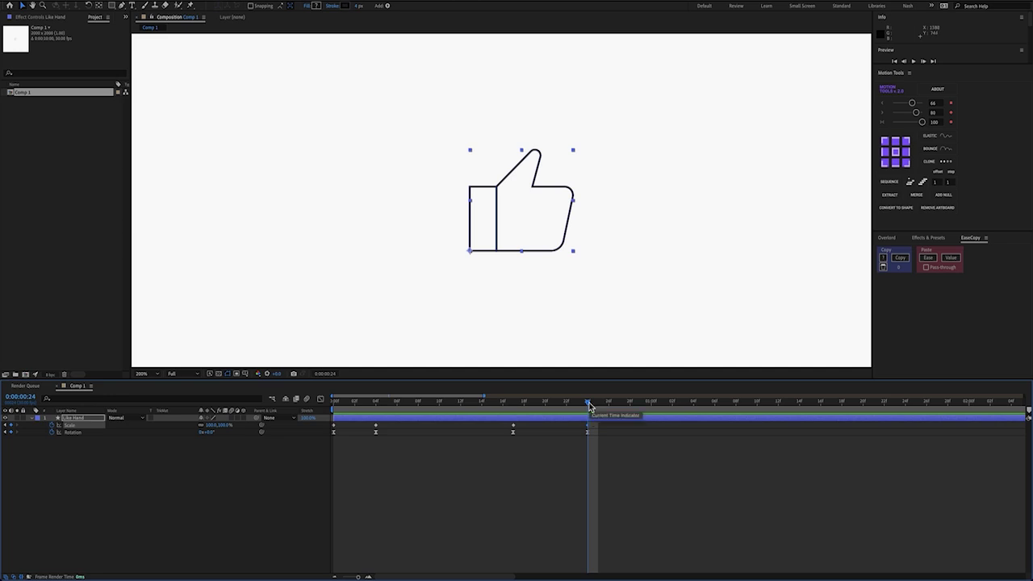
Preview the combined scale and rotation motion from the start and scrub to the pose at 0:00:00:04.
key("space")
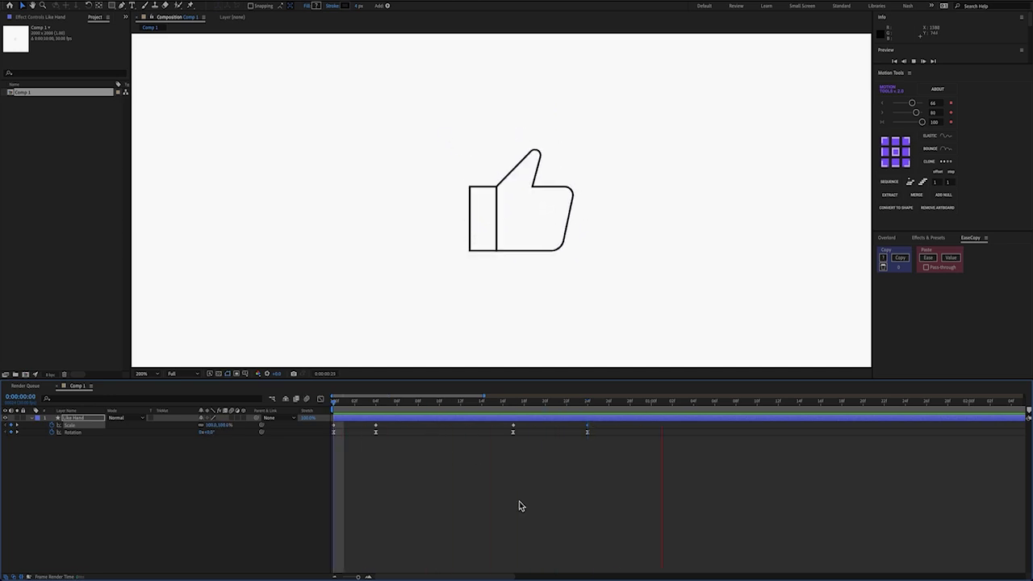
left_click(425, 402)
mouse_move(382, 415)
left_mouse_down()
mouse_move(772, 404)
mouse_move(376, 425)
left_mouse_up()
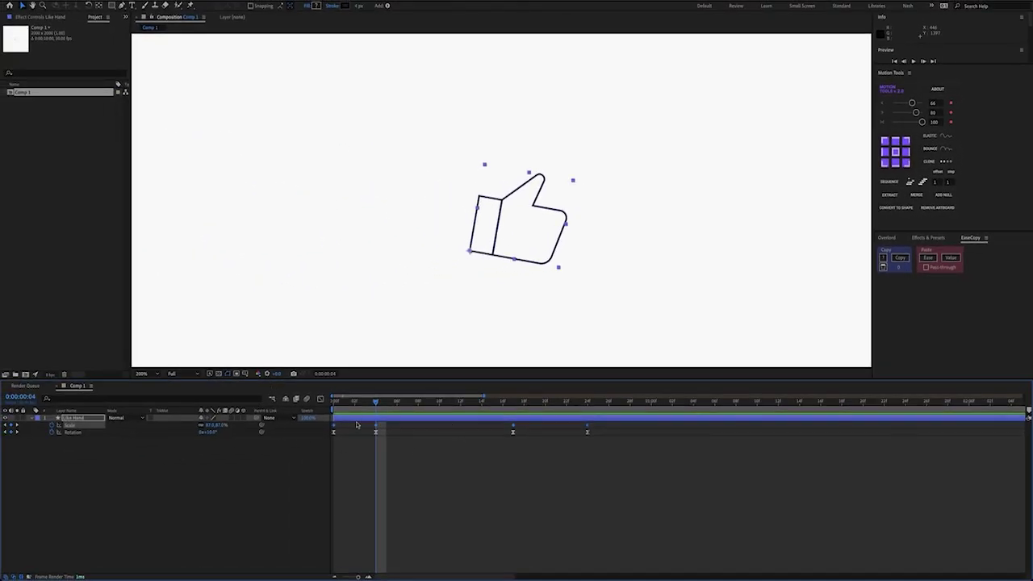
Apply Easy Ease to all four Scale keyframes of the Like Hand layer.
left_click(581, 422)
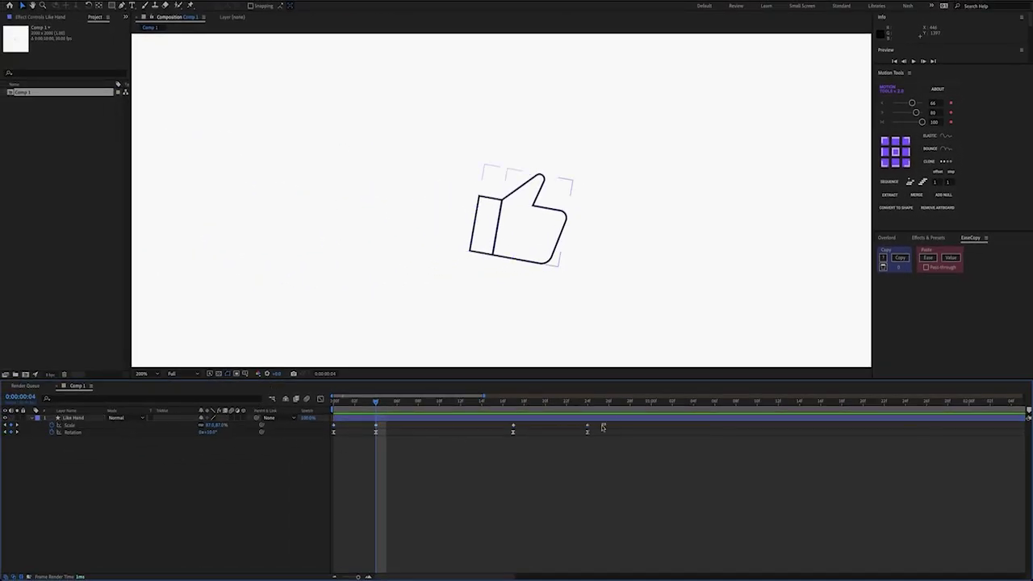
left_click_drag(602, 427, 325, 430)
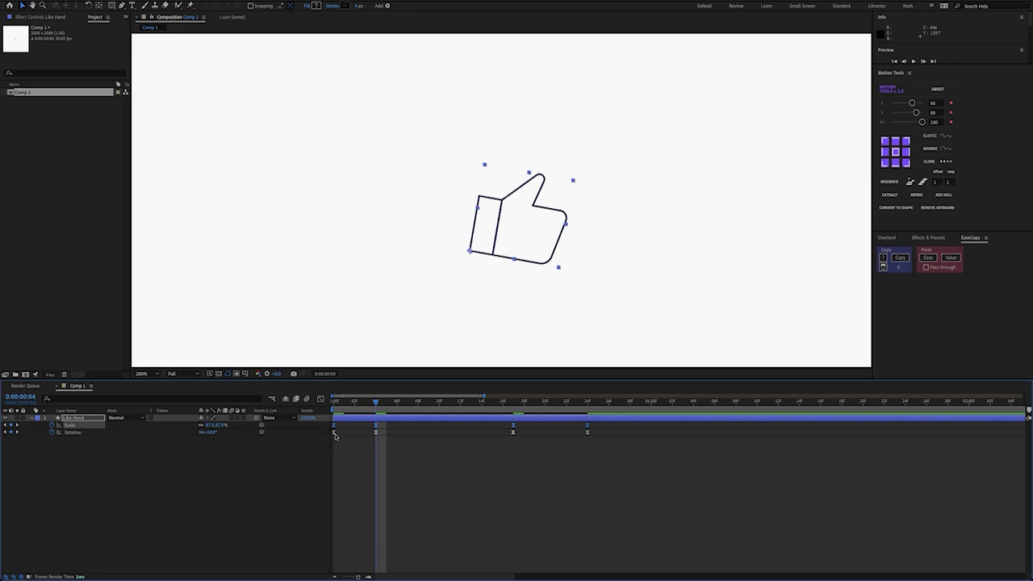
Show the Rotation speed graph and check the velocity influence of its first keyframe without changing it.
left_click(103, 433)
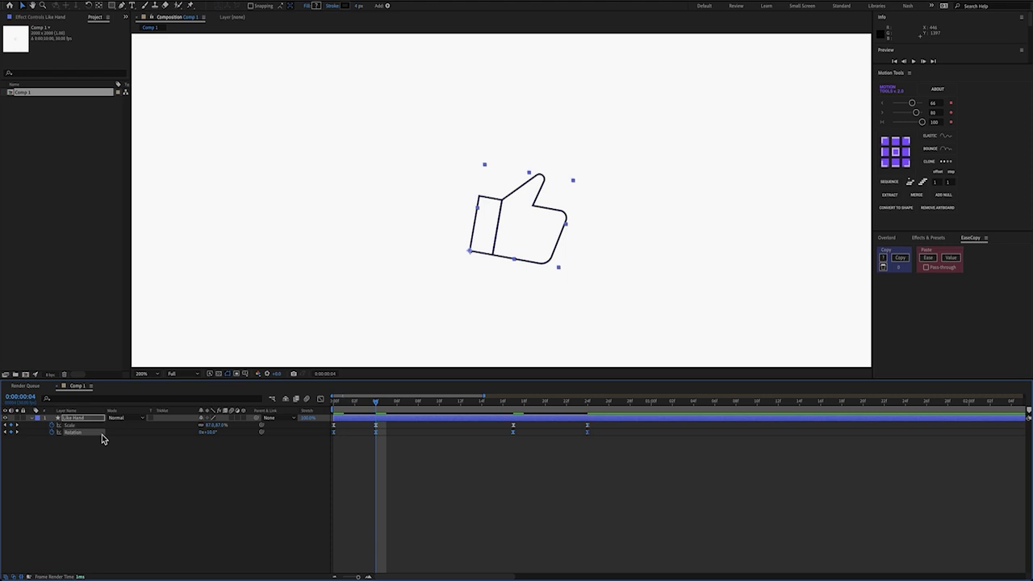
left_click(321, 399)
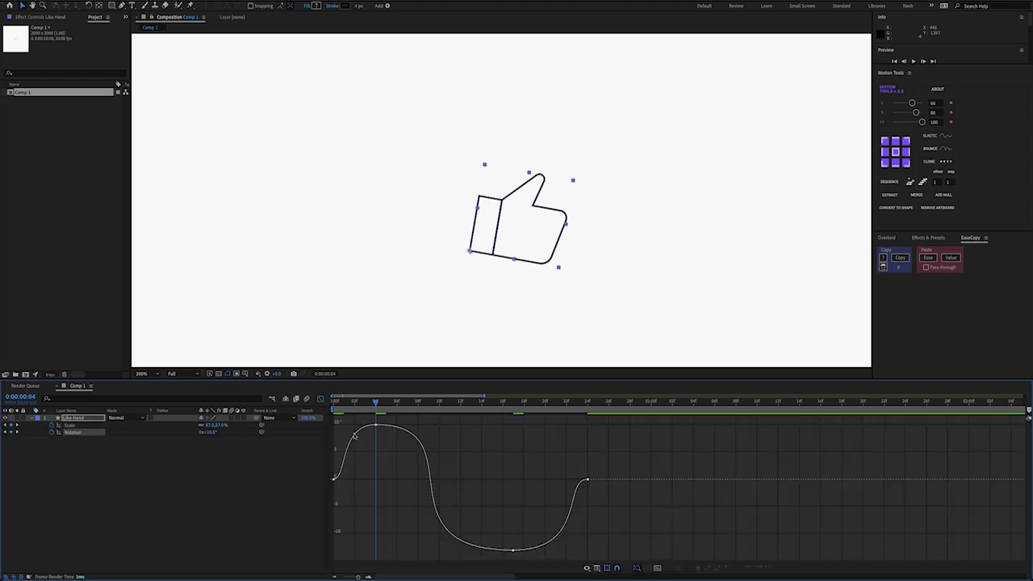
left_click(587, 568)
left_click(622, 499)
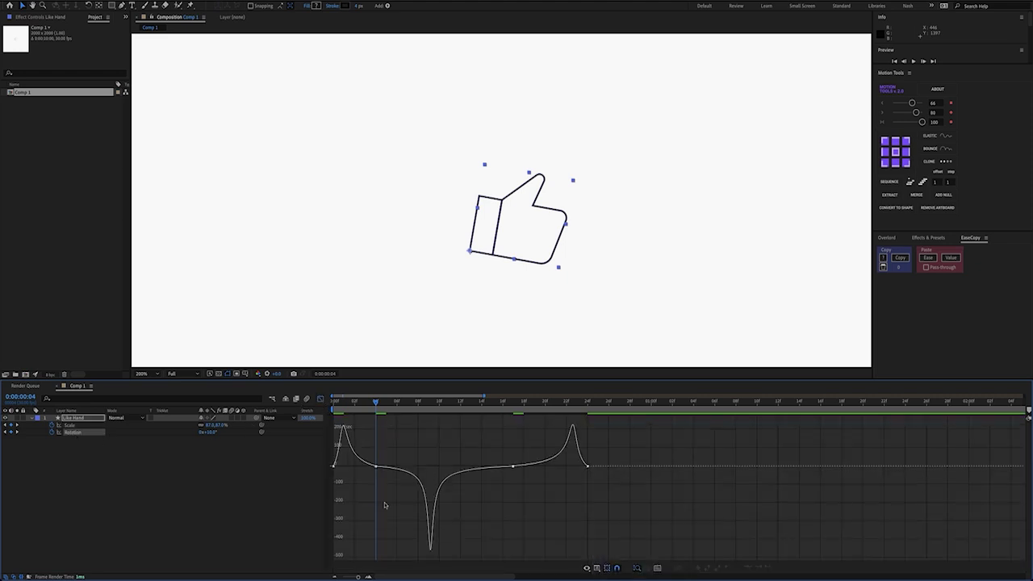
double_click(333, 468)
left_click(564, 375)
double_click(334, 467)
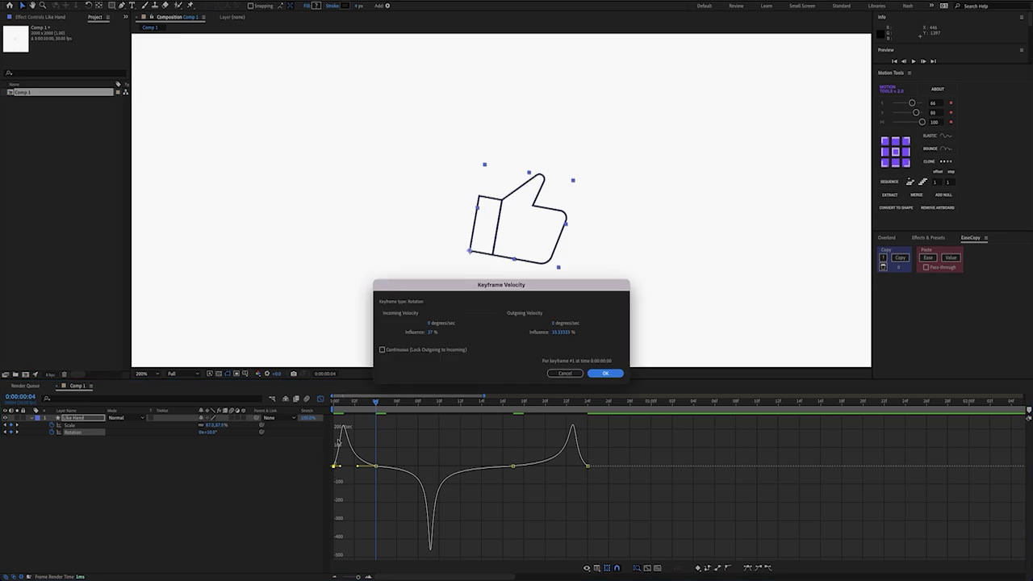
left_click(563, 375)
Show the Scale speed graph and set the first keyframe's incoming influence to 37%, leaving the outgoing influence unchanged.
left_click(260, 464)
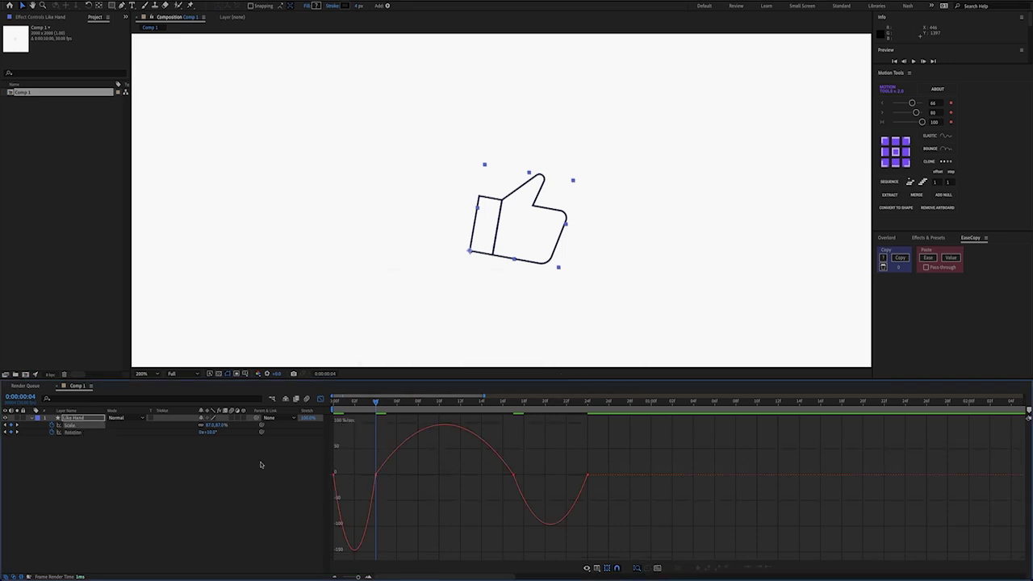
left_click(596, 566)
left_click(605, 498)
left_click(334, 475)
key("ctrl+shift+k")
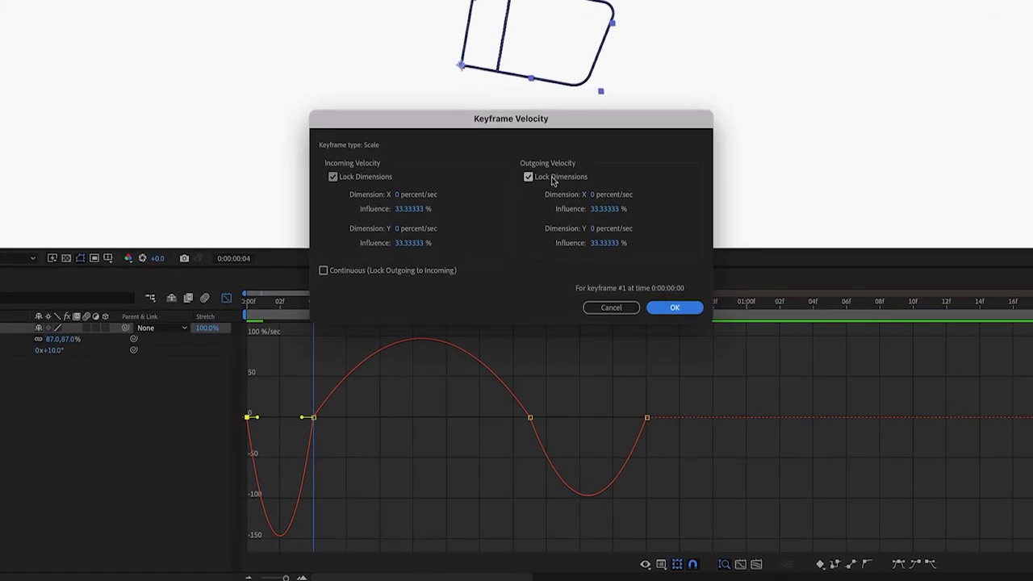
left_click(411, 210)
type("37")
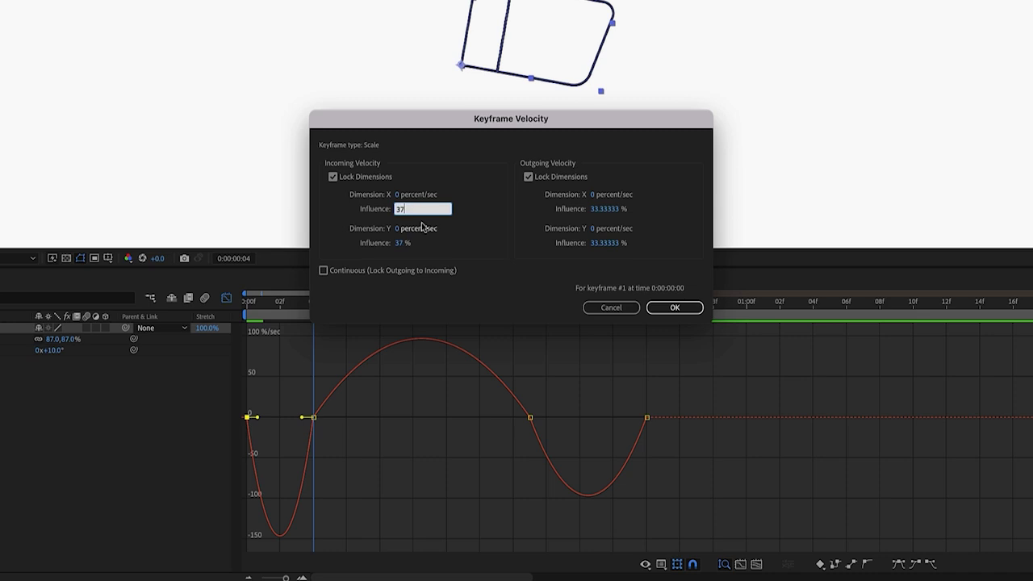
left_click(609, 212)
left_click(679, 247)
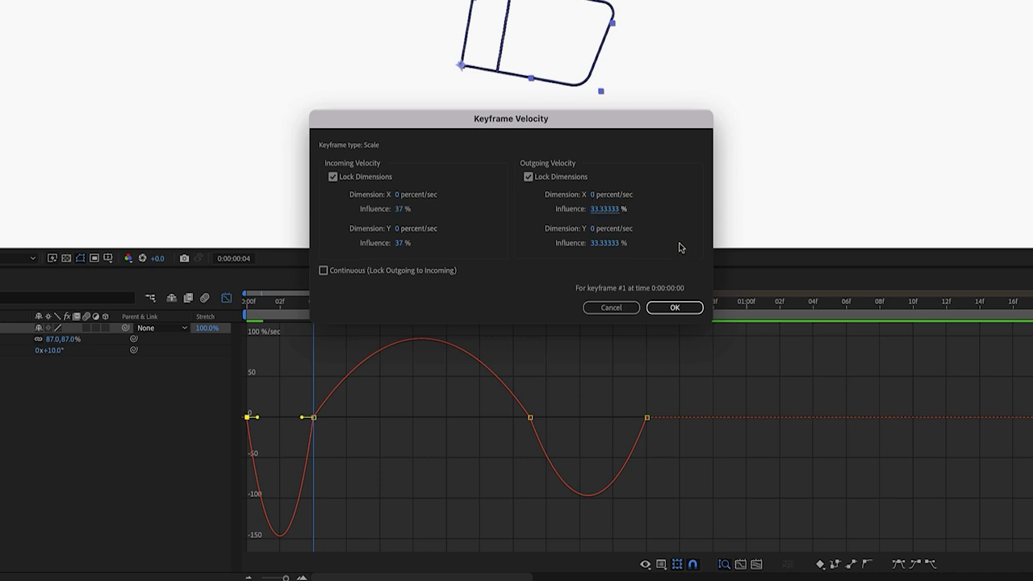
left_click(671, 307)
Check the incoming and outgoing influence of the Rotation keyframe at 0:00:00:04 and leave it unedited.
left_click(100, 466)
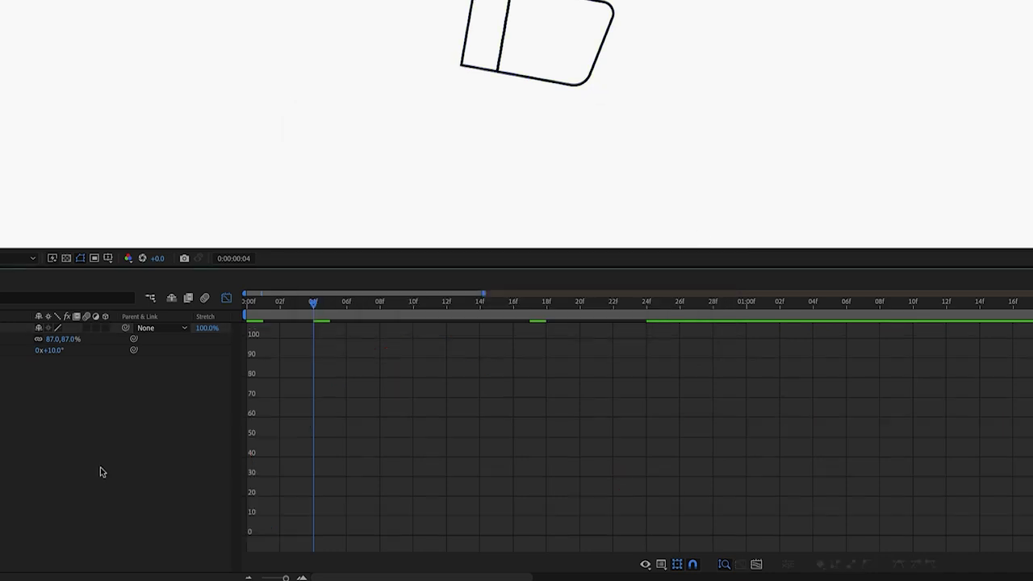
left_click(2, 351)
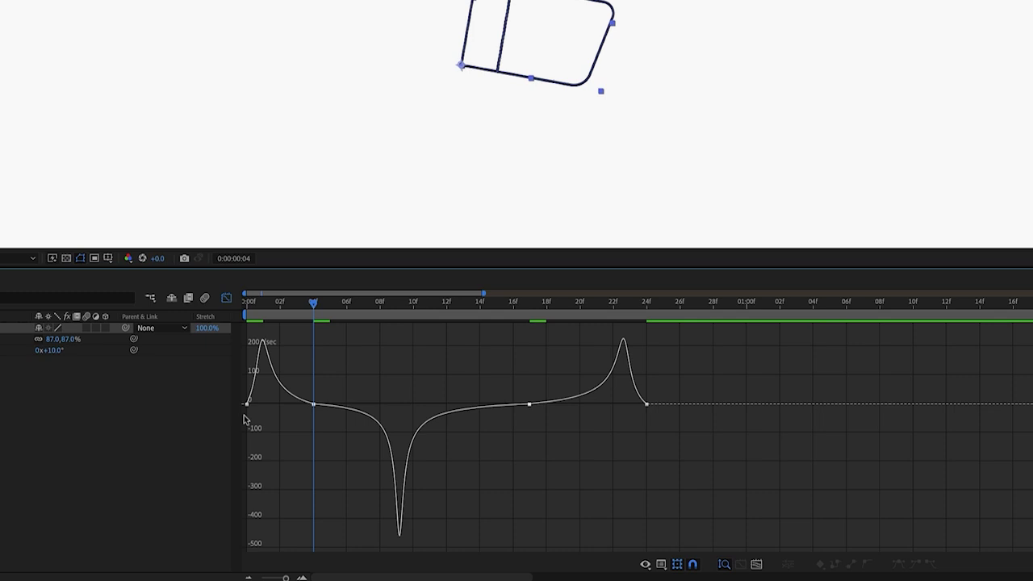
double_click(313, 404)
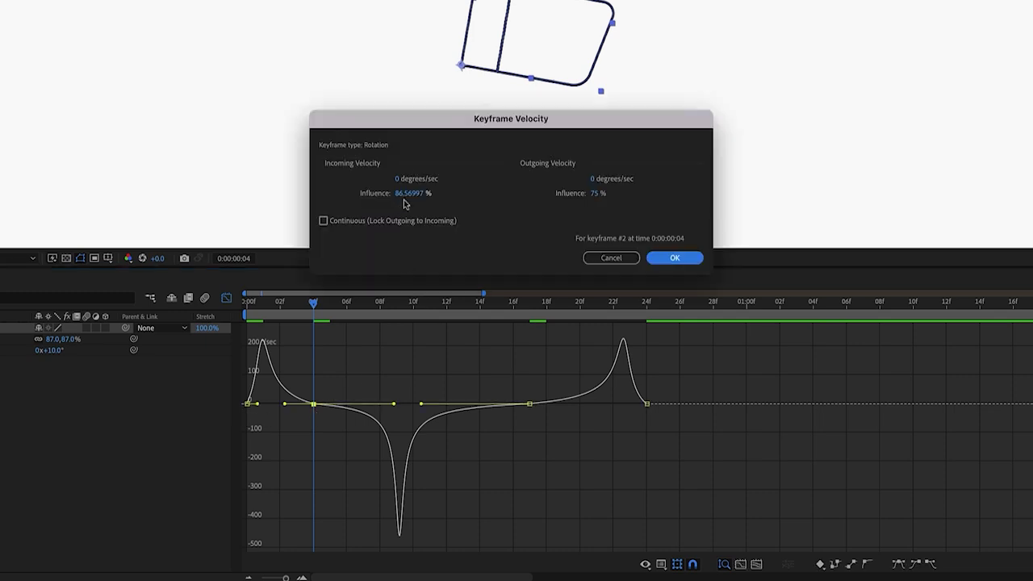
left_click(613, 263)
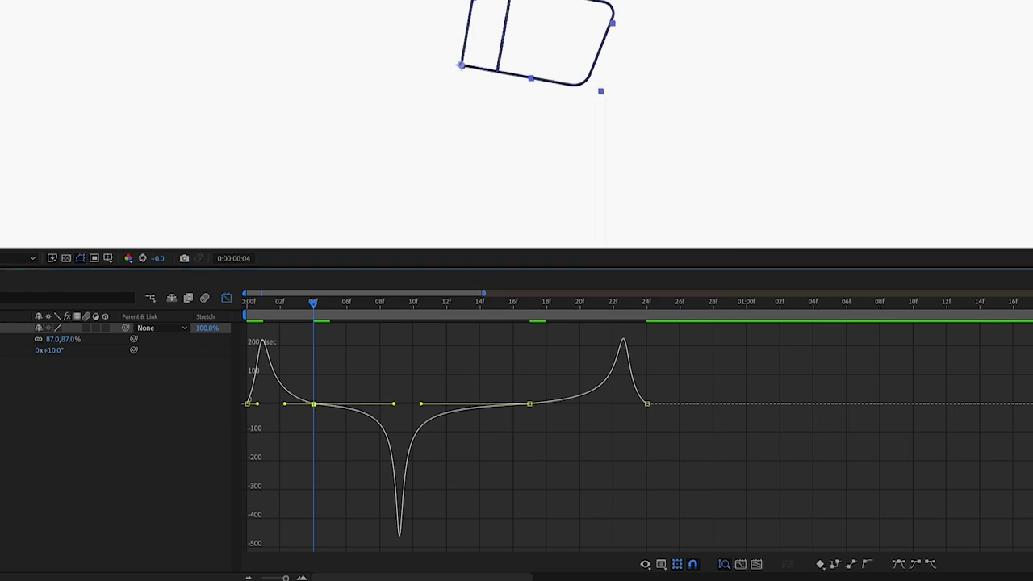
Set the velocity of the Scale keyframe at 0:00:00:04 to 86.56% incoming and 75% outgoing influence.
double_click(314, 417)
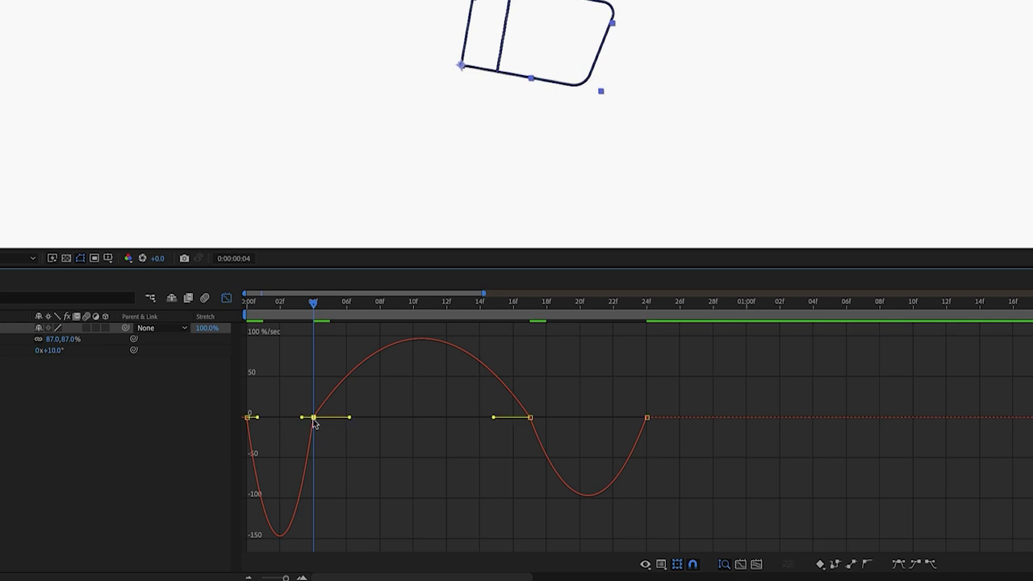
left_click(410, 209)
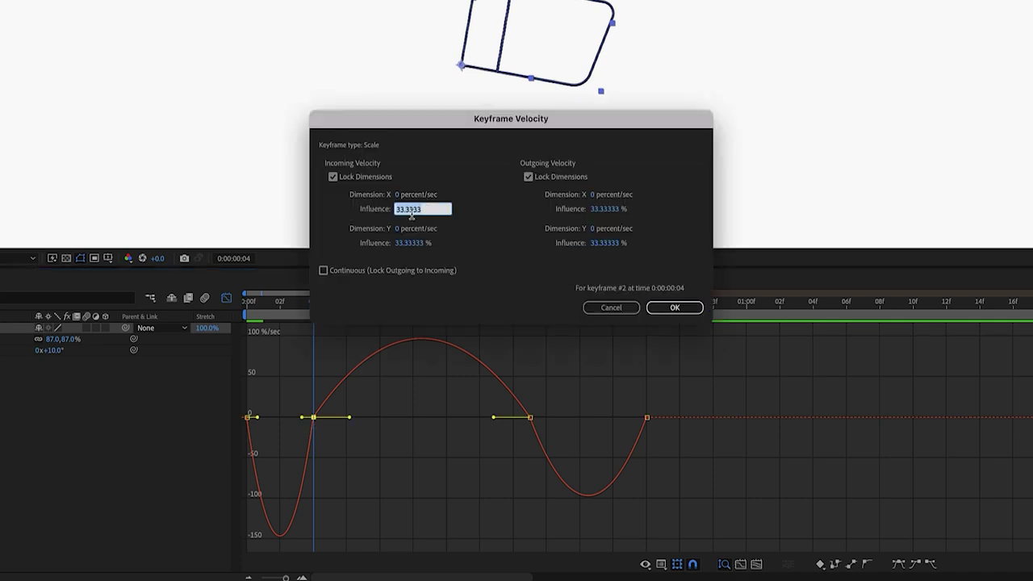
type("86.56")
key("Tab")
key("Tab")
key("Tab")
key("Tab")
key("Tab")
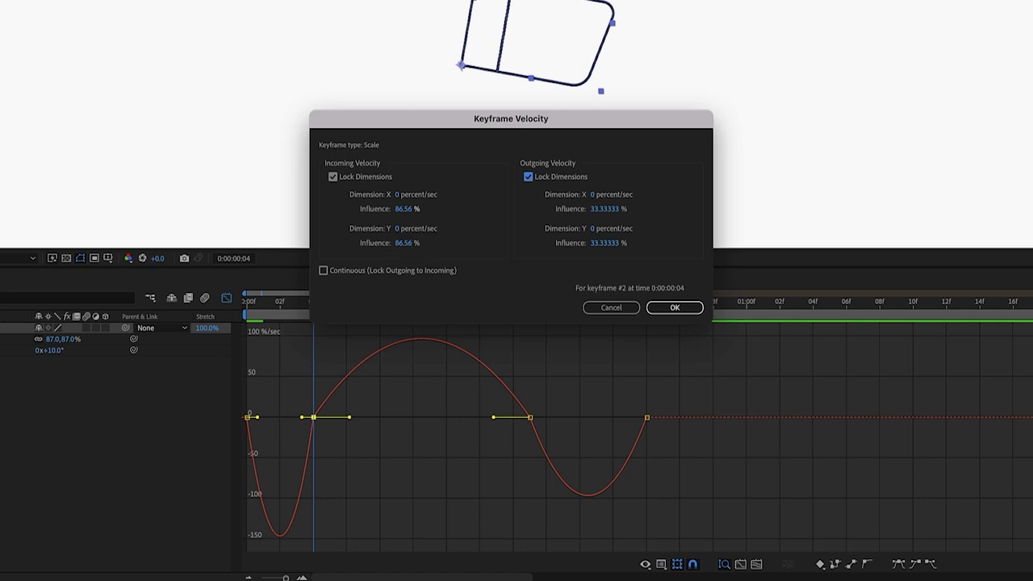
type("75")
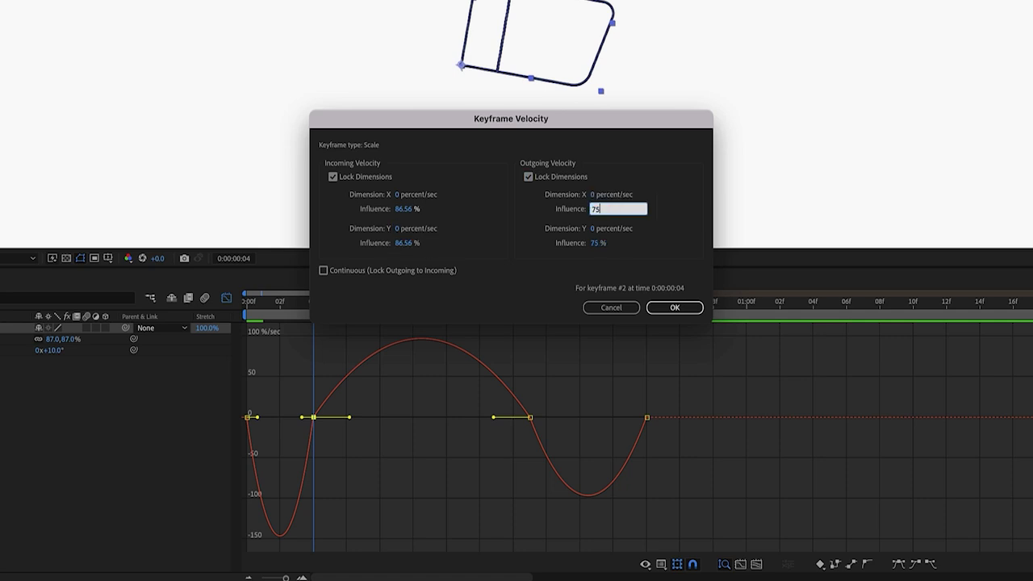
left_click(692, 313)
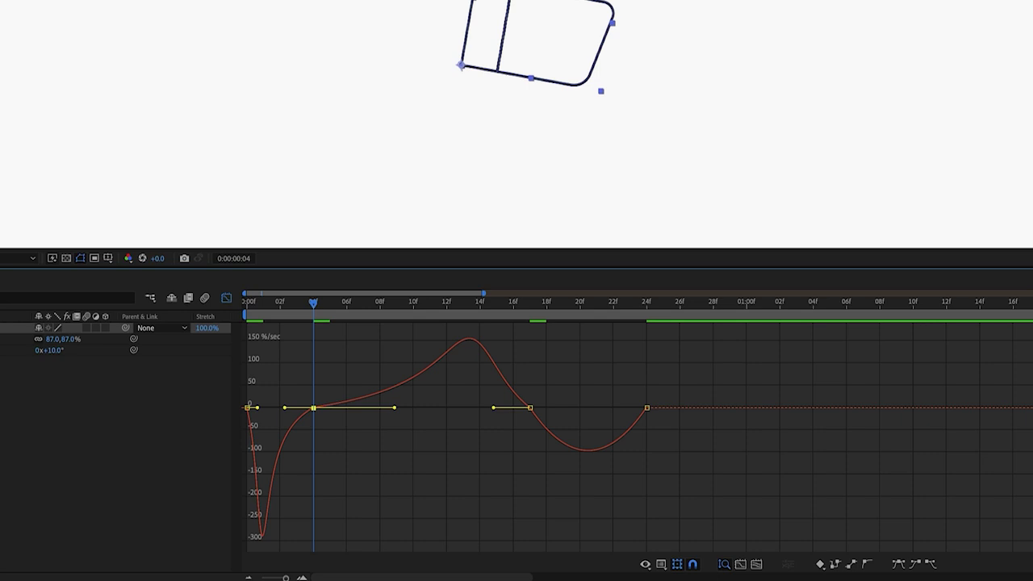
Examine the velocity settings of the second and third Rotation keyframes without editing them.
double_click(313, 405)
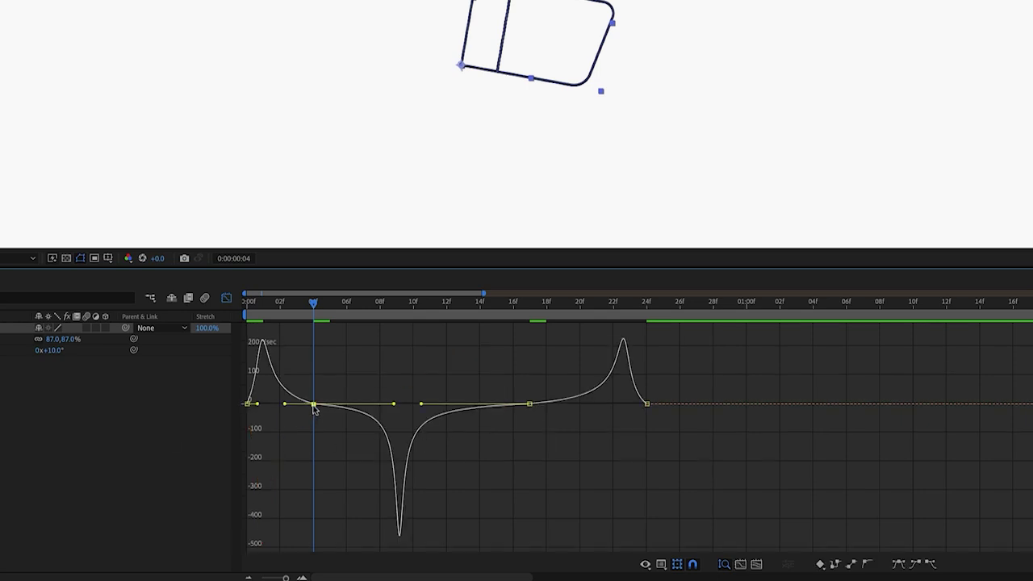
left_click(609, 257)
double_click(530, 405)
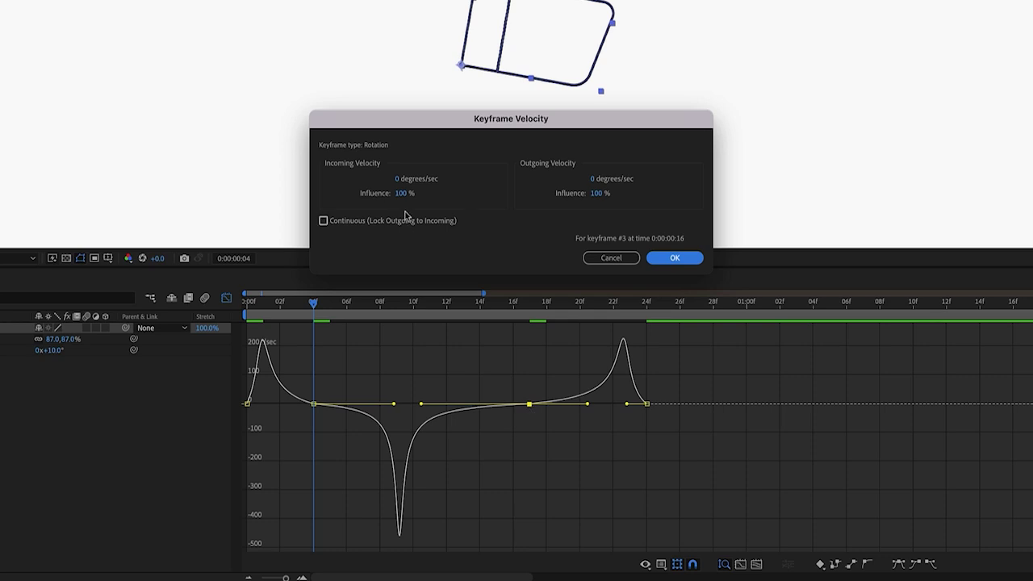
left_click(605, 260)
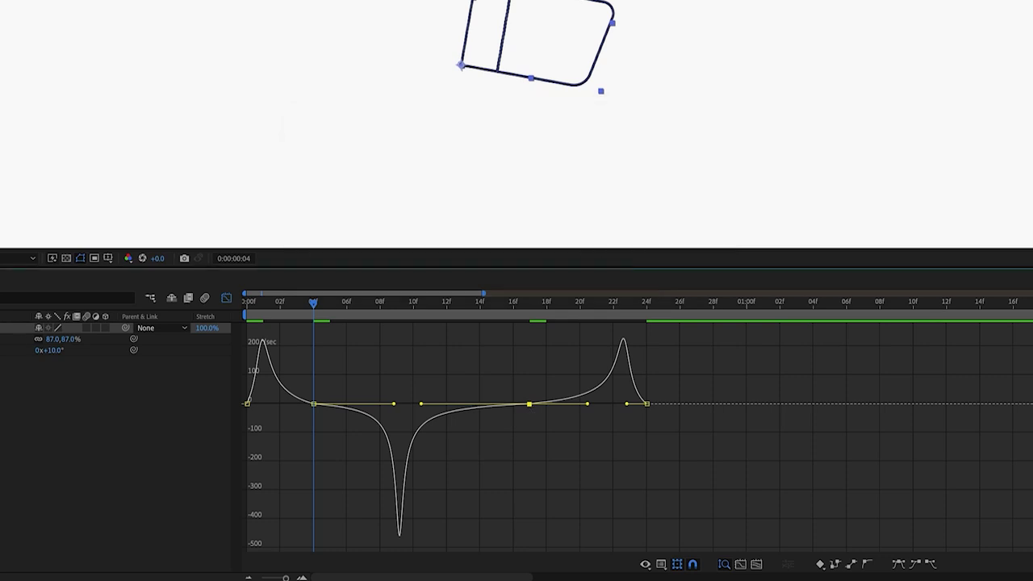
Set the velocity of the Scale keyframe at 0:00:00:17 to 100% incoming and 100% outgoing influence.
double_click(530, 407)
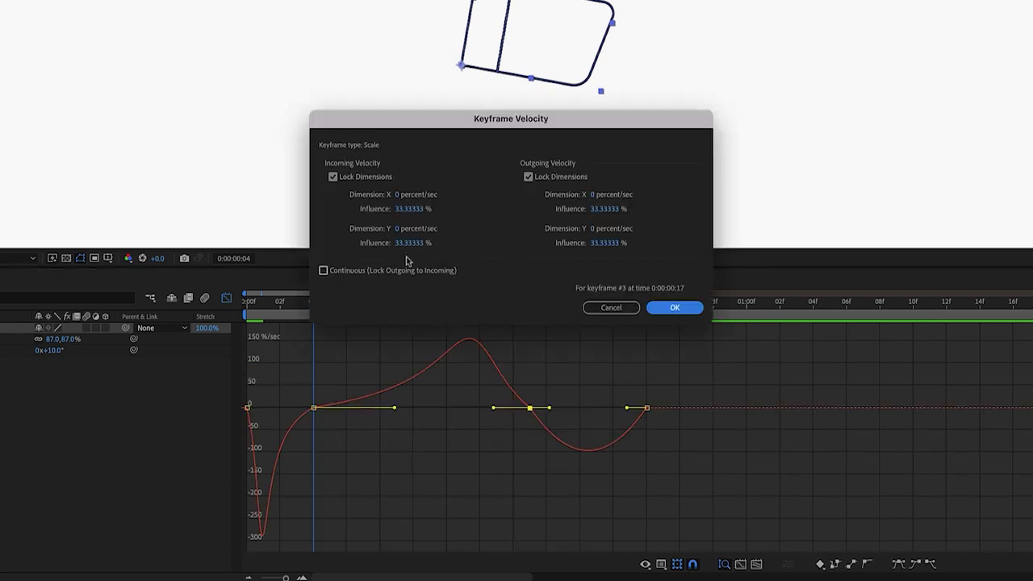
left_click(408, 210)
type("100")
key("Tab")
key("Tab")
key("Tab")
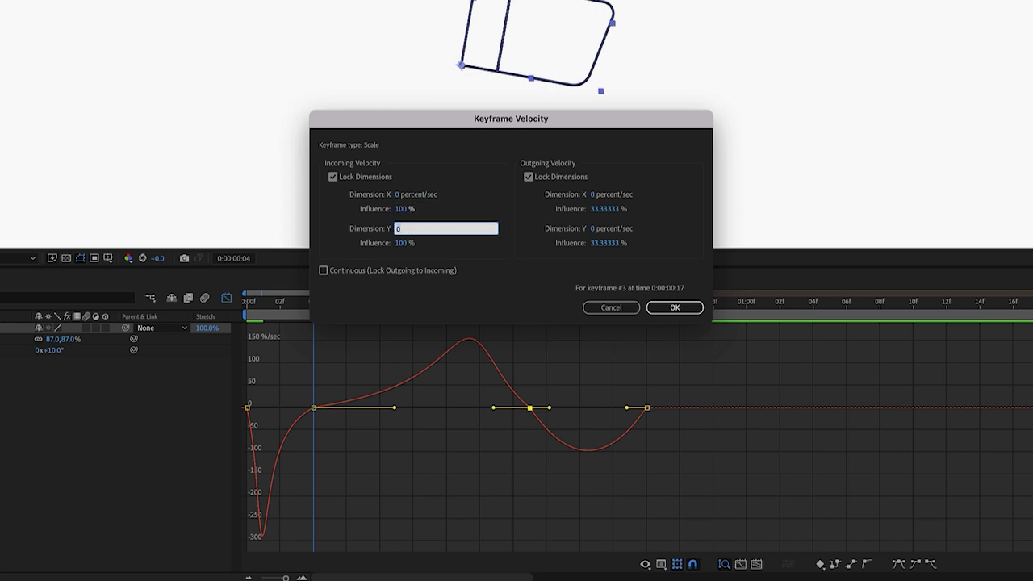
key("Tab")
key("Tab")
type("100")
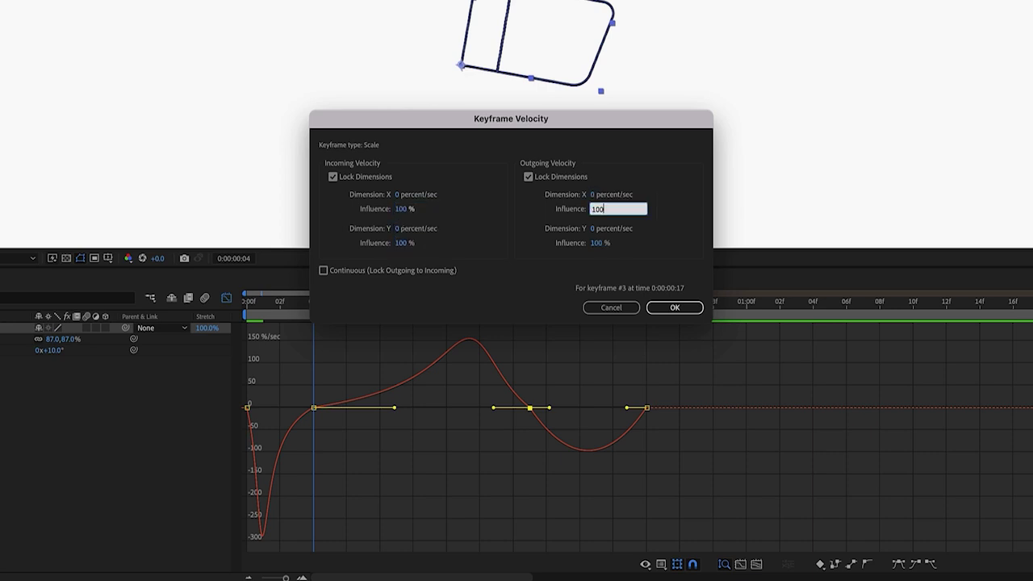
left_click(672, 306)
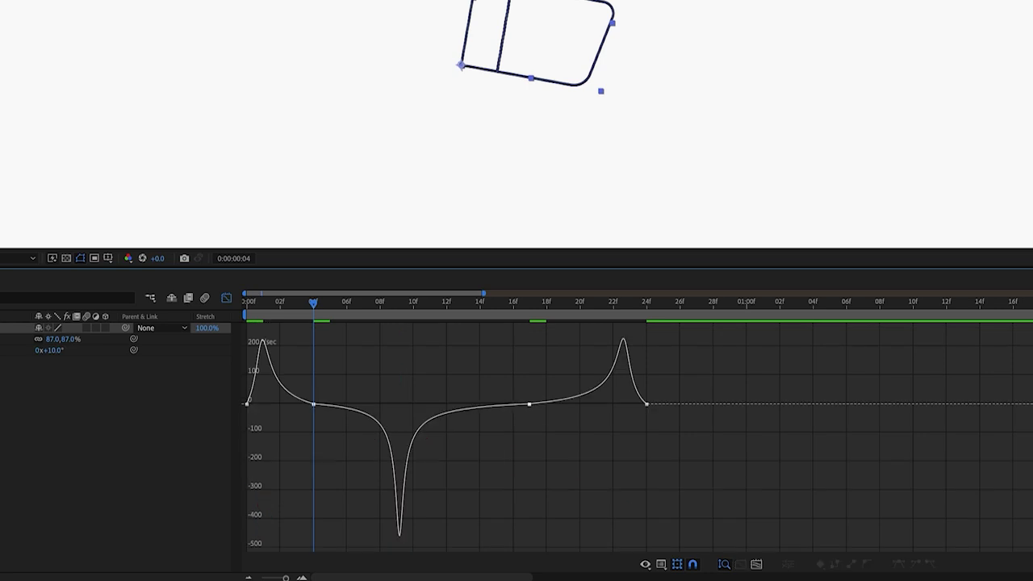
Set the outgoing velocity influence of the Scale keyframe at 0:00:00:24 to 16%, after checking the matching Rotation keyframe's velocity.
double_click(646, 405)
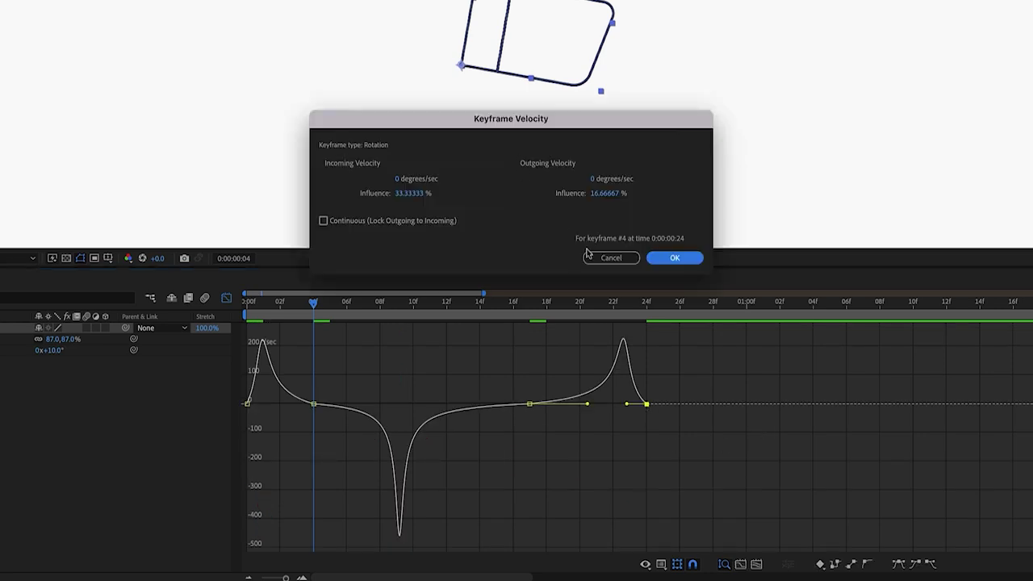
left_click(610, 260)
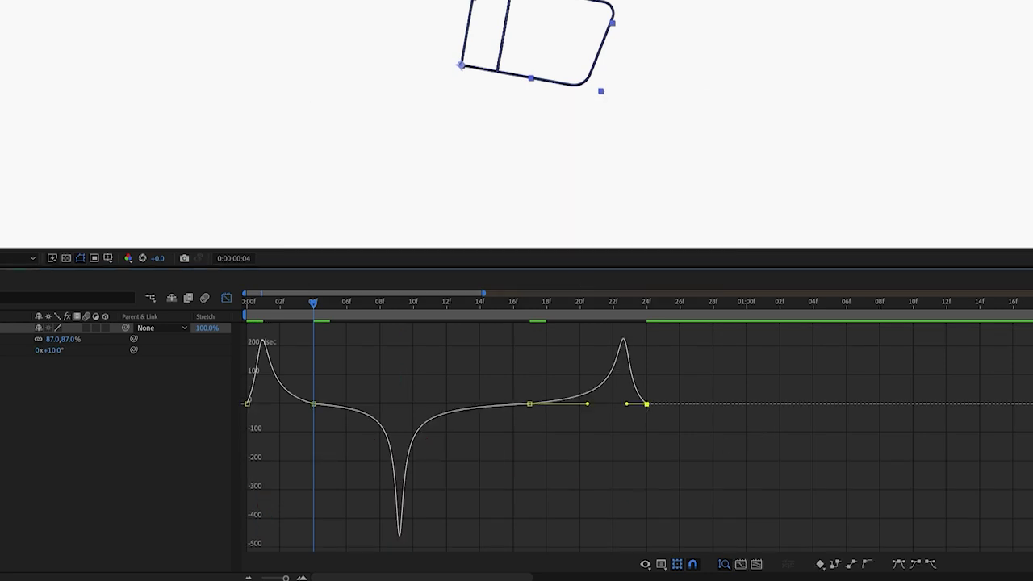
double_click(646, 468)
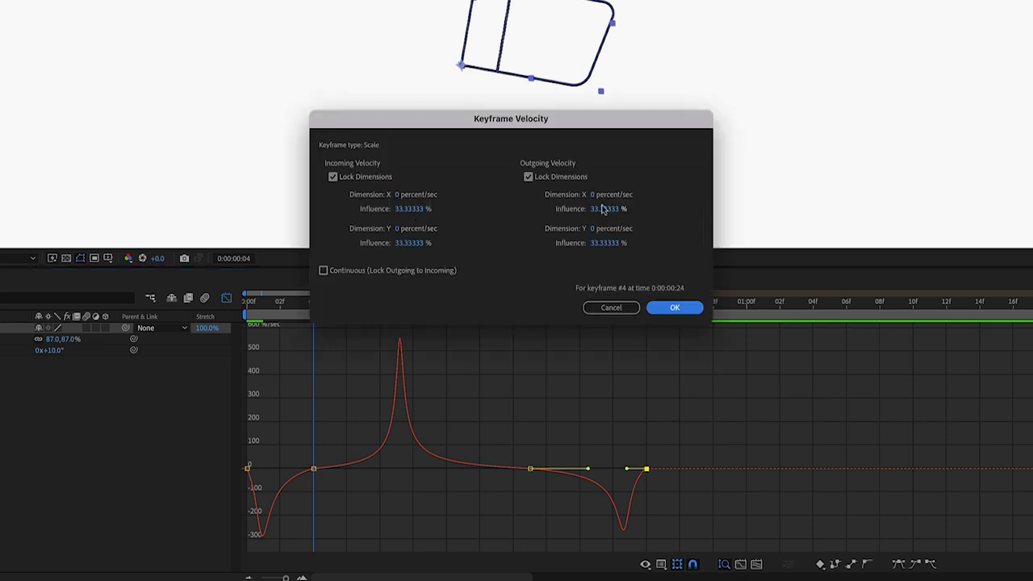
left_click(609, 210)
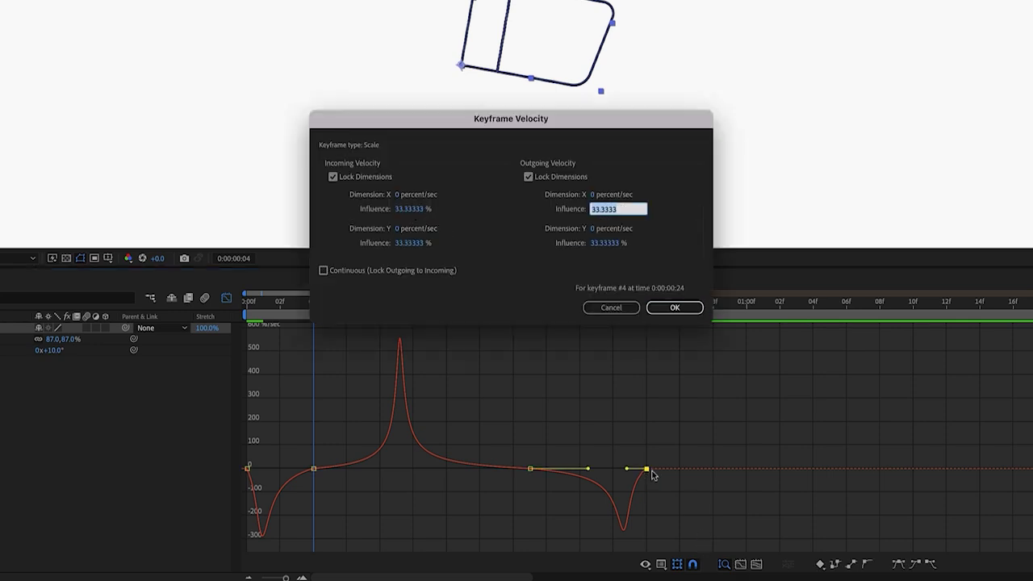
type("16")
key("Tab")
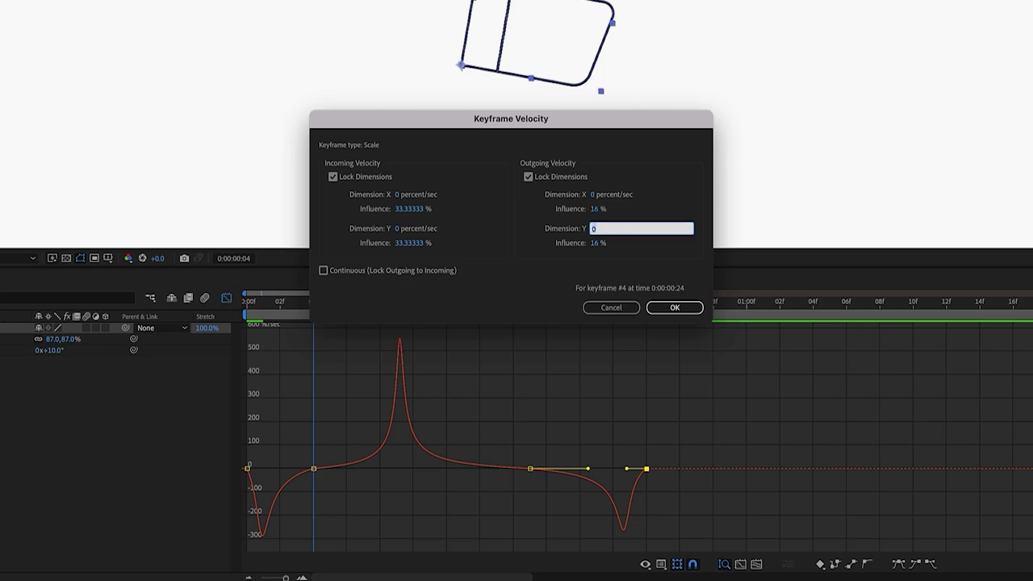
left_click(672, 307)
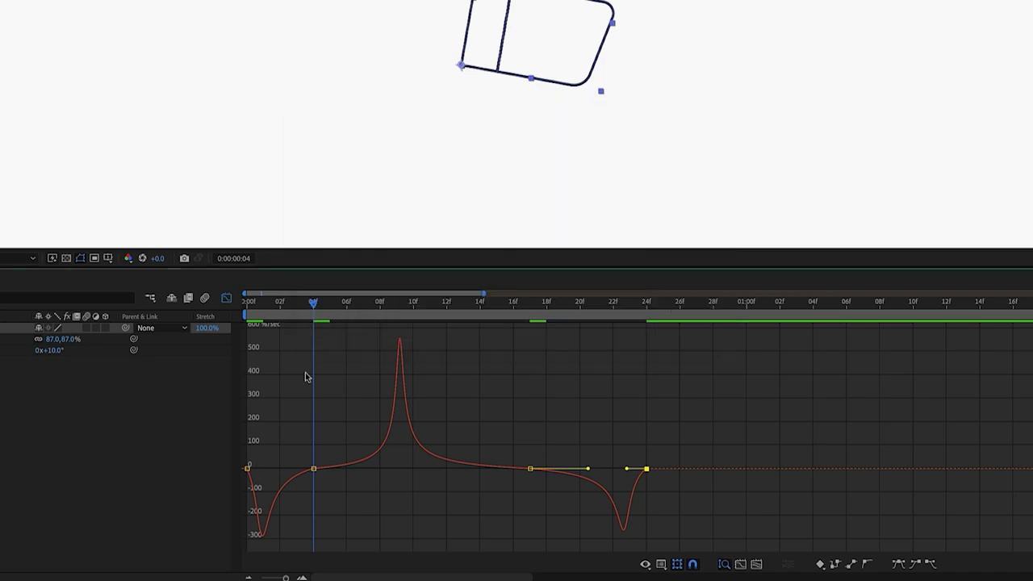
Preview the eased hand animation and switch the timeline from the Graph Editor back to the keyframe view.
key("space")
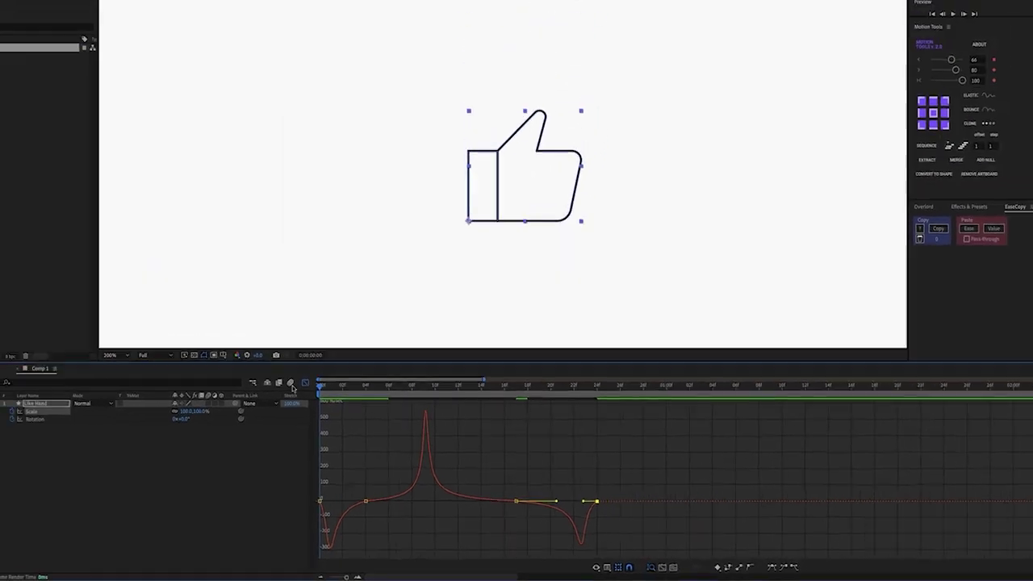
key("space")
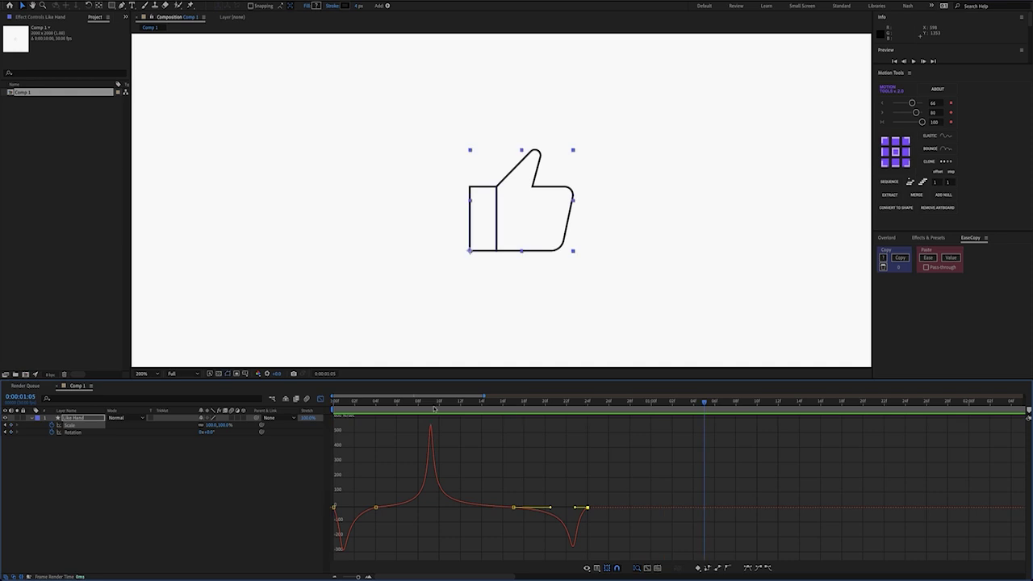
key("space")
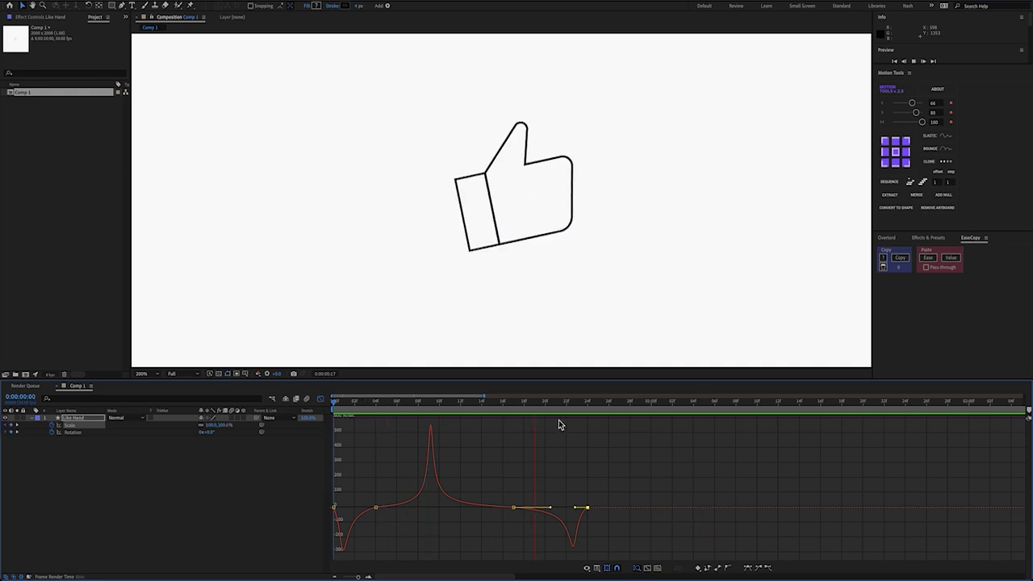
key("shift+F3")
key("space")
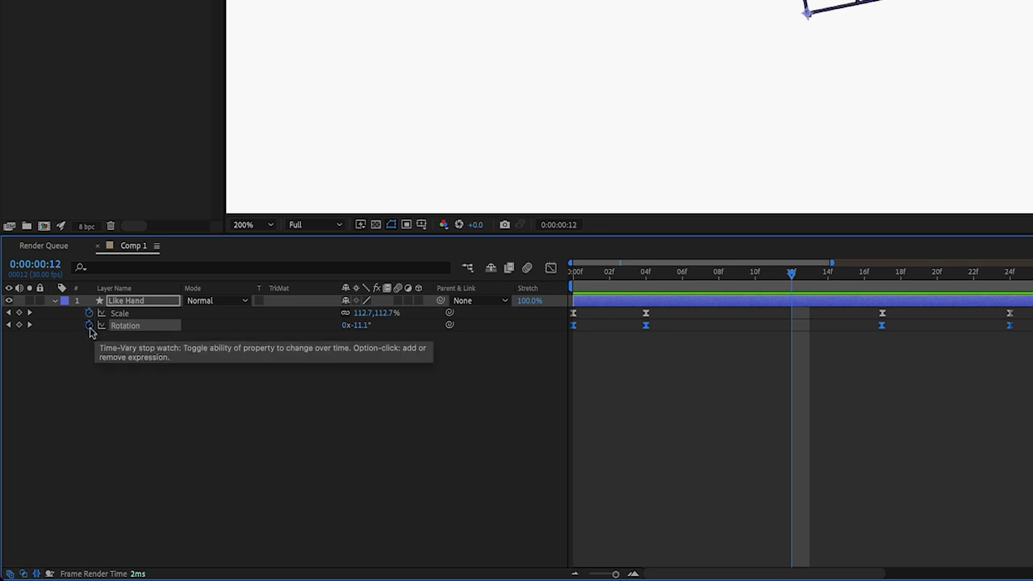
Add an expression to the Like Hand layer's Rotation and paste in the copied Elastic Expression code.
left_click(90, 325, "alt")
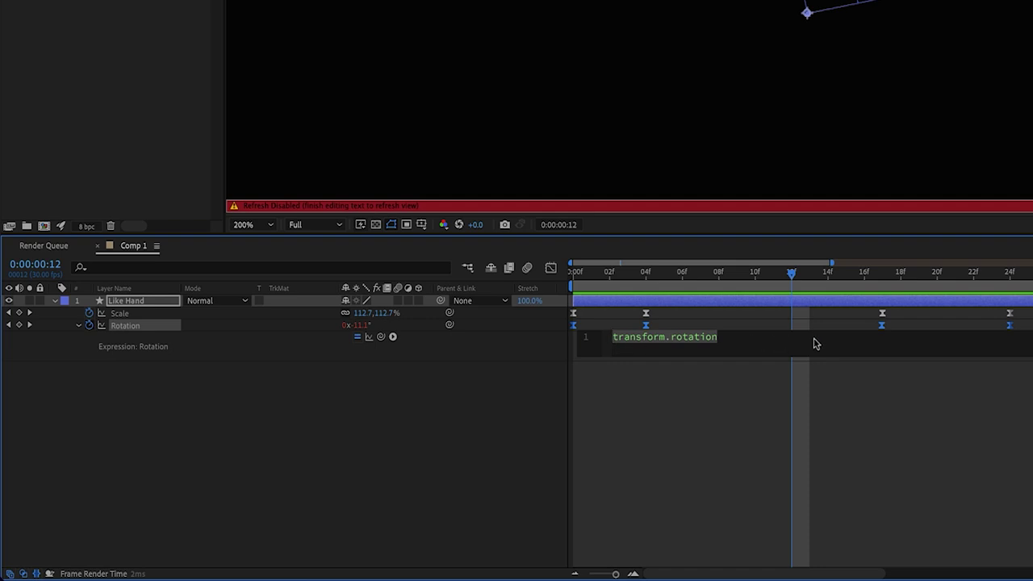
left_click_drag(685, 358, 680, 506)
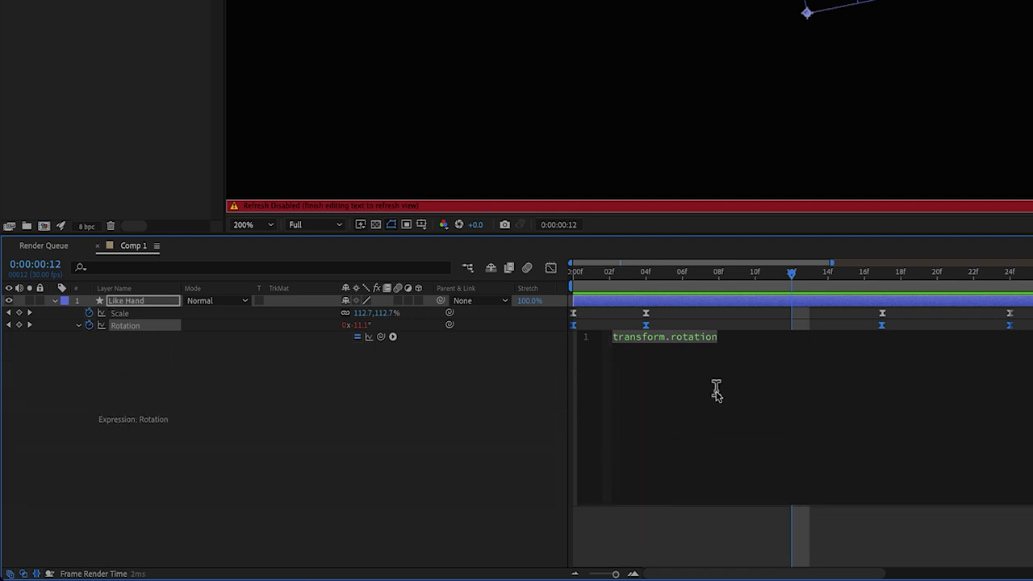
key("ctrl+v")
left_click(386, 51)
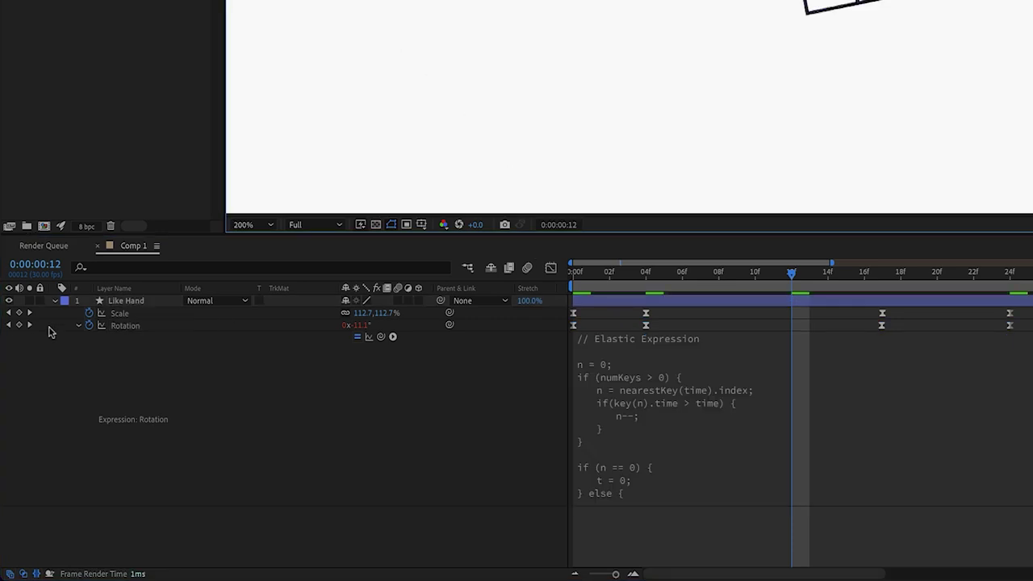
Add the same Elastic Expression to the Like Hand layer's Scale and collapse the layer's properties.
left_click(89, 312, "alt")
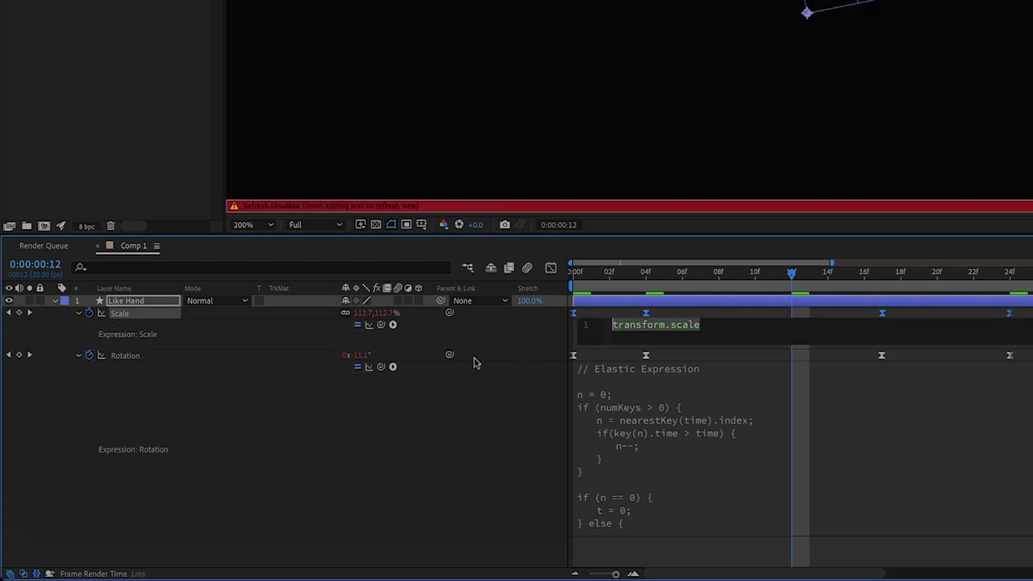
key("ctrl+v")
left_click(457, 95)
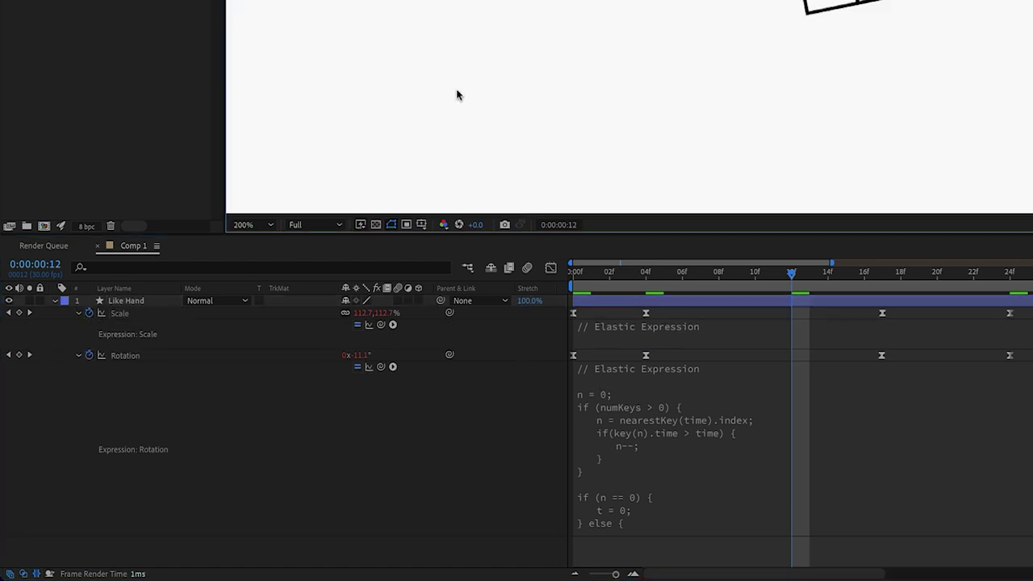
left_click(55, 303)
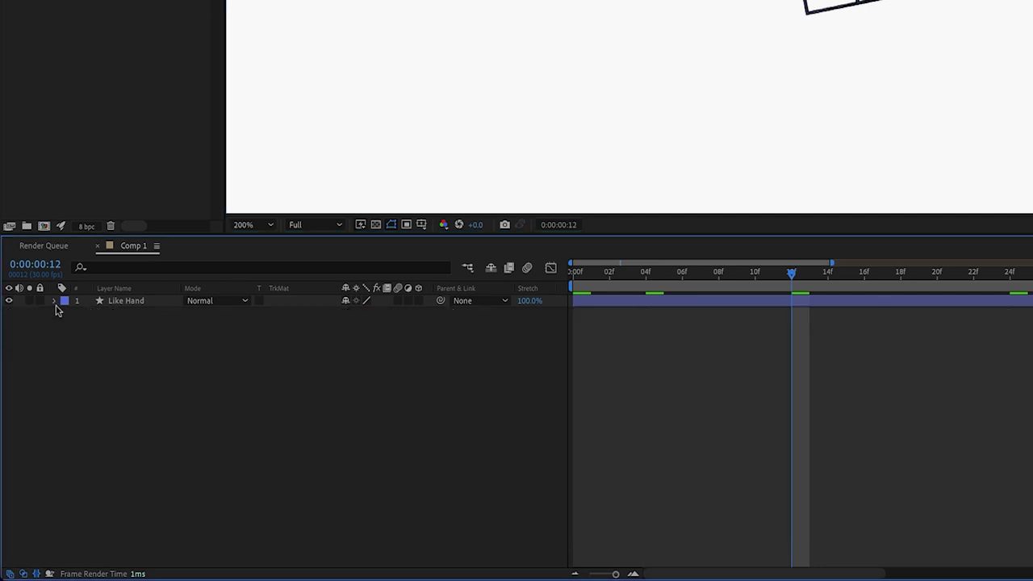
Play the animation twice from the first frame to check the elastic motion of the hand.
key("Home")
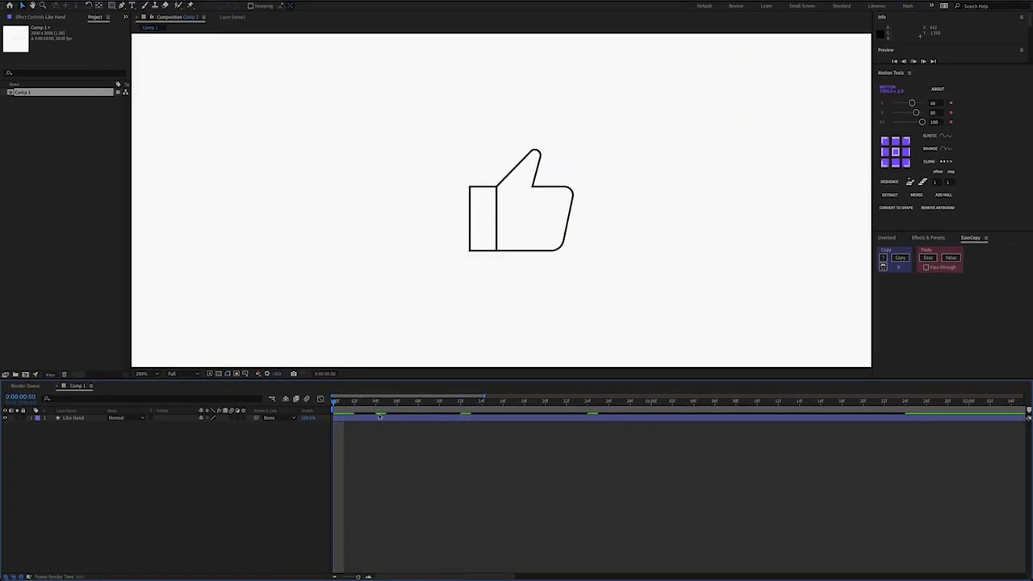
key("space")
key("space")
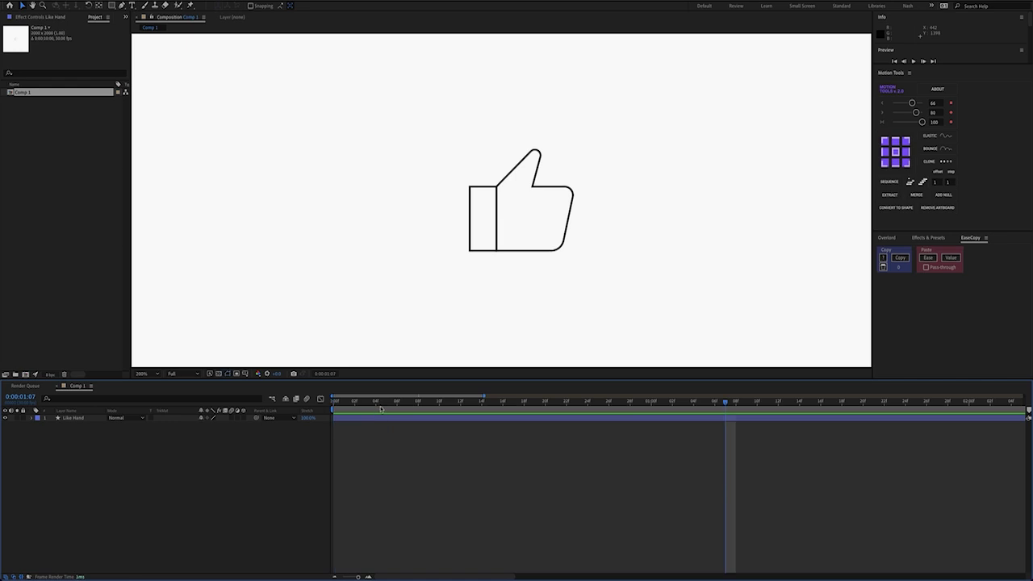
key("Home")
key("space")
key("space")
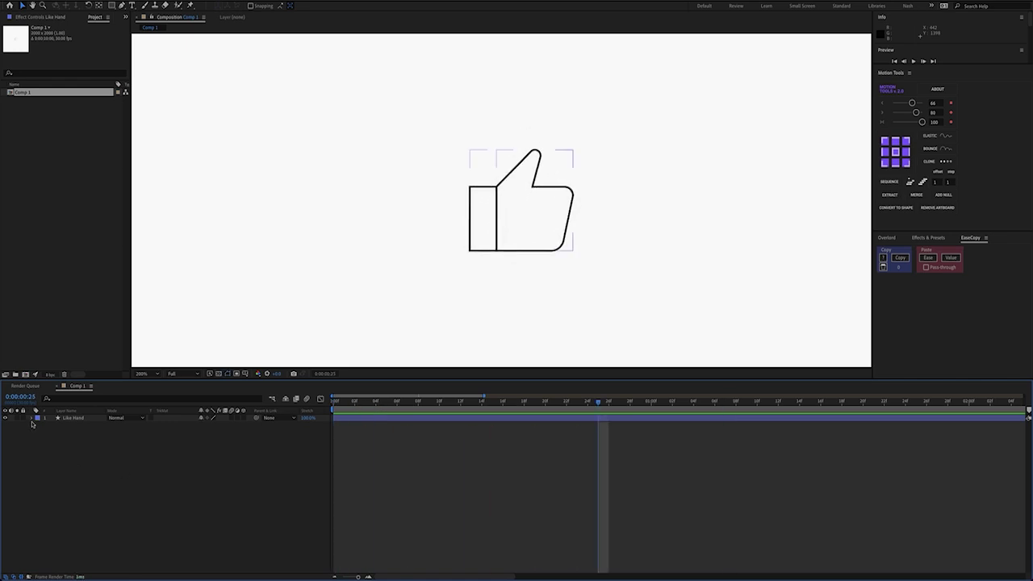
Reveal the Like Hand layer's keyframed properties and convert the Scale and Rotation keyframes at 0:00:00:24 to linear.
left_click(31, 419)
left_click(71, 418)
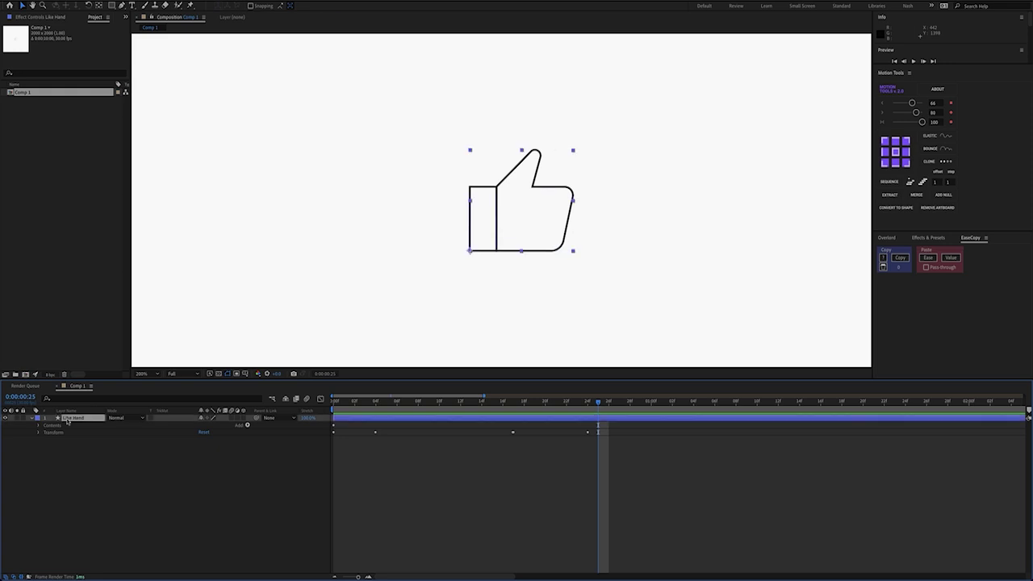
key("u")
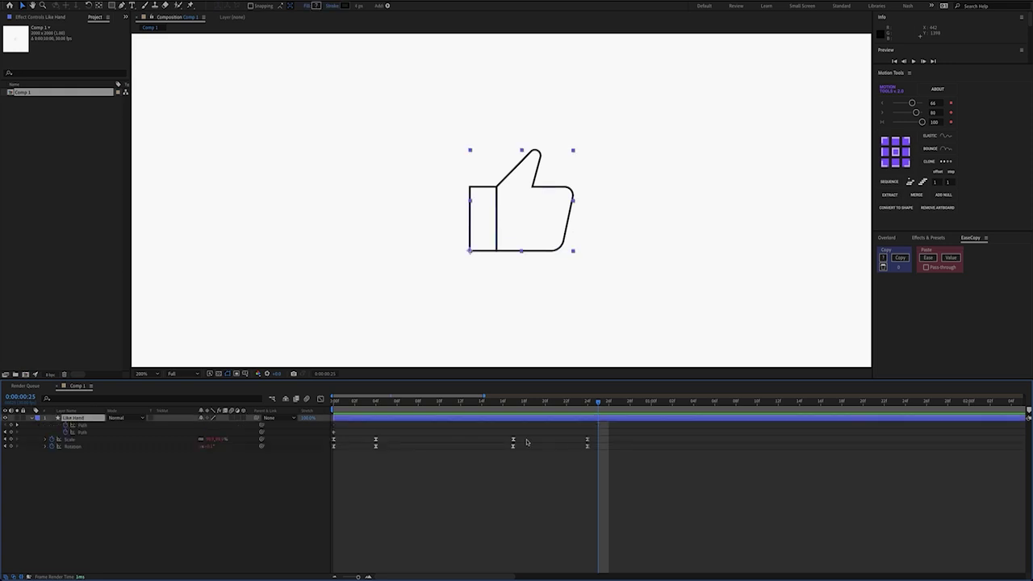
left_click(585, 462)
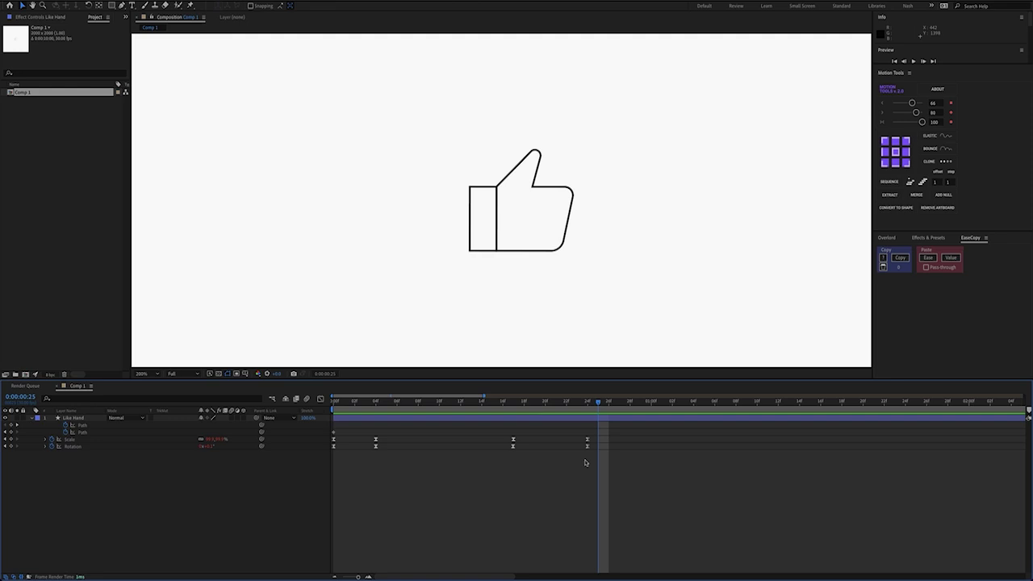
left_click(588, 445)
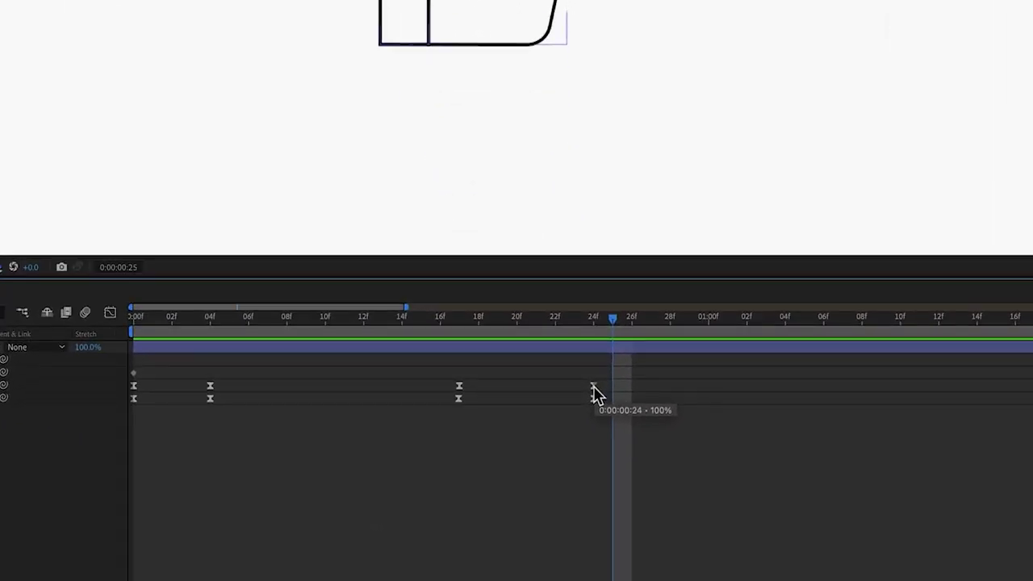
left_click(593, 387)
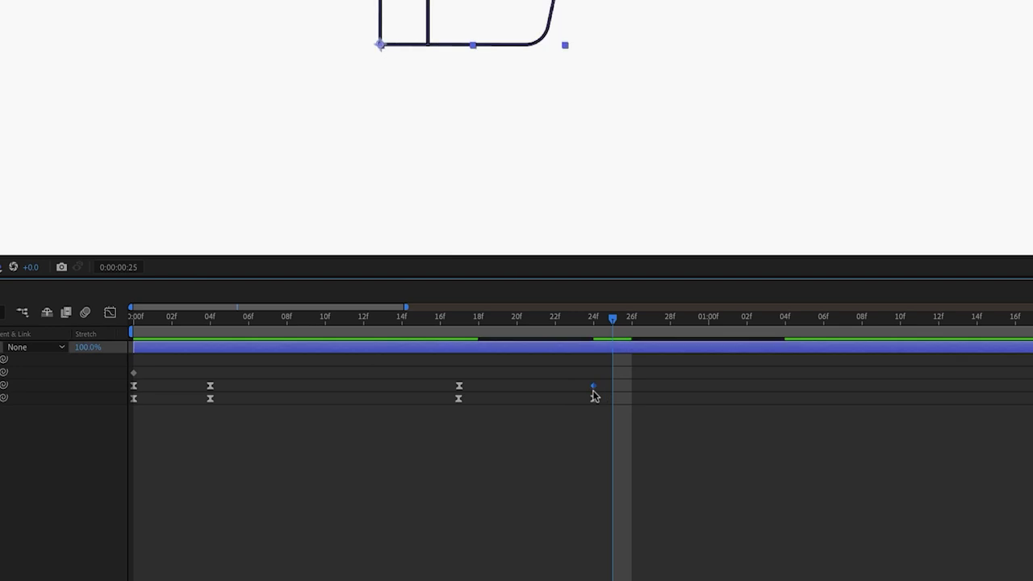
left_click(573, 317)
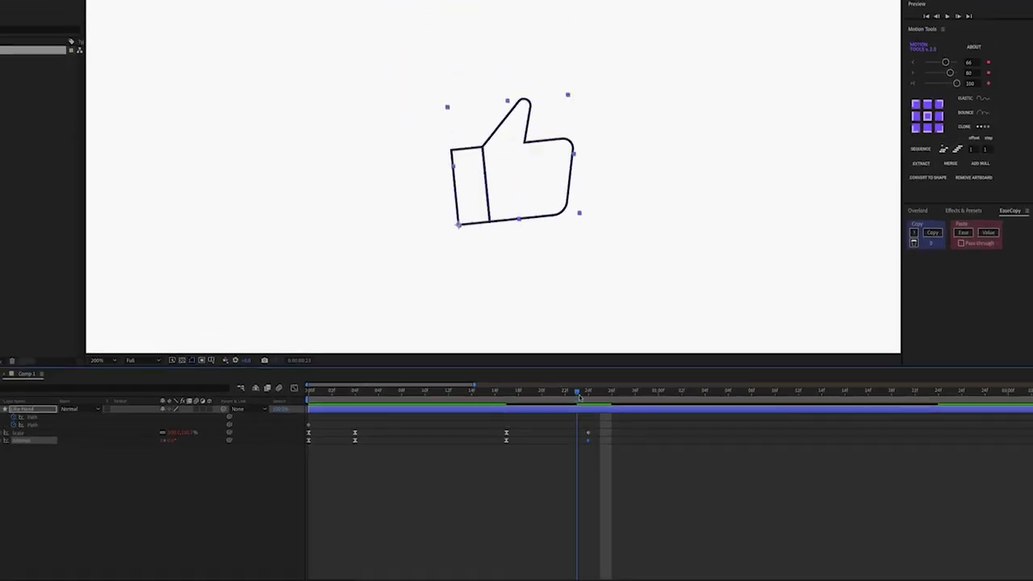
Play the animation from the first frame to check the elastic ending with the linear final keyframes.
key("Home")
left_click(363, 494)
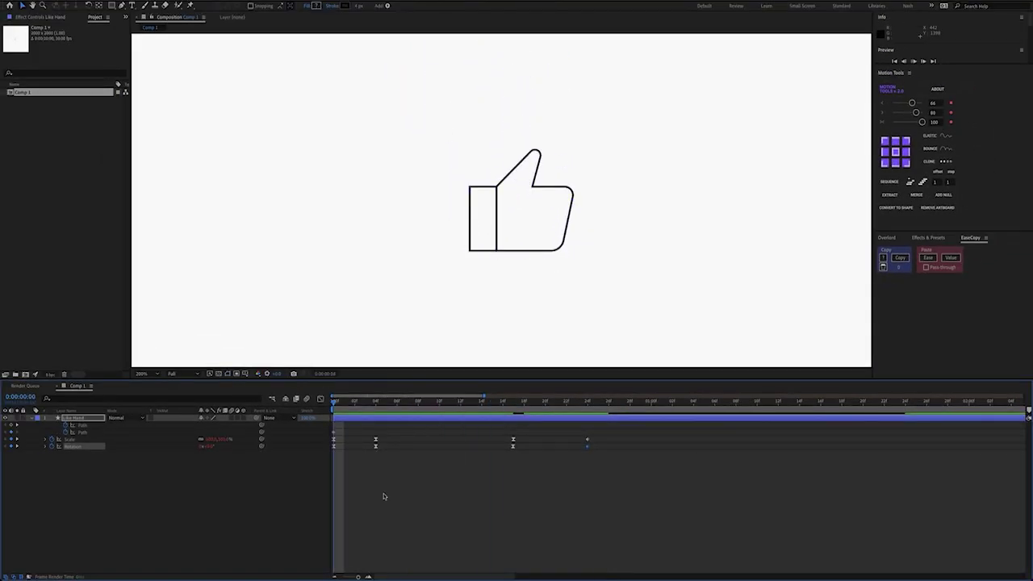
key("space")
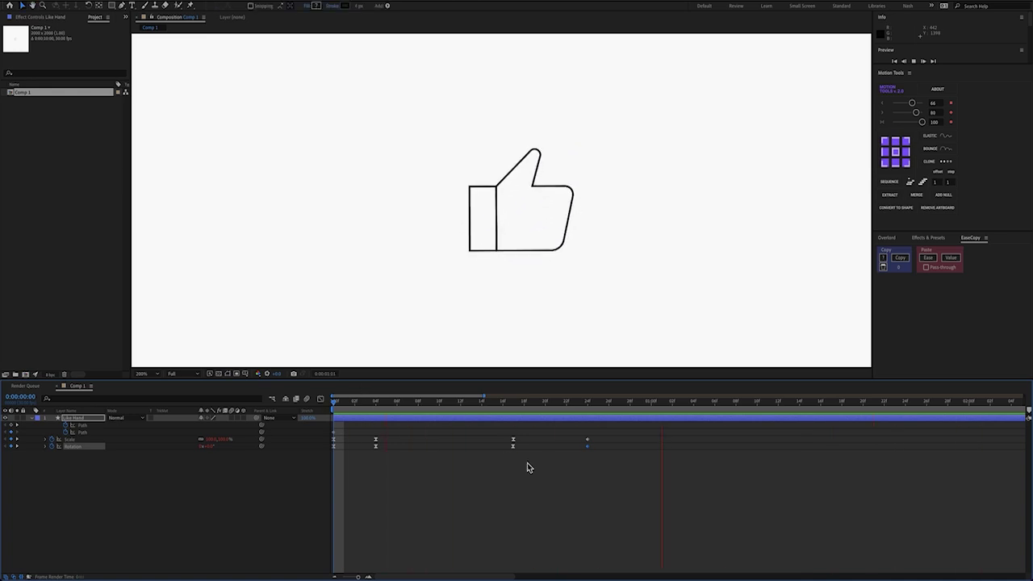
key("space")
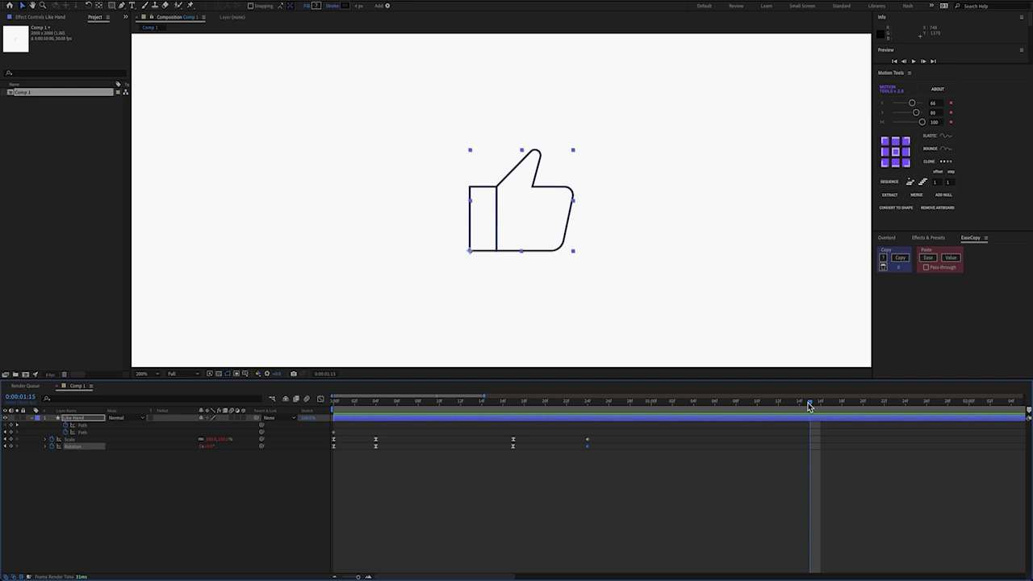
key("space")
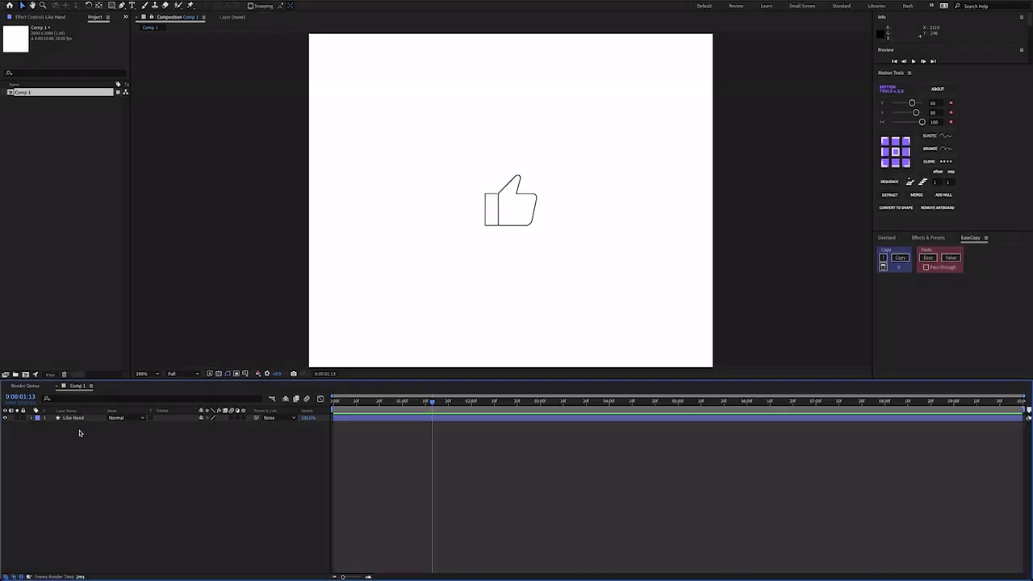
Reveal the Like Hand layer's keyframes and move the four thumb Path keyframes together so the first sits at 0:00:00:00.
left_click(81, 418)
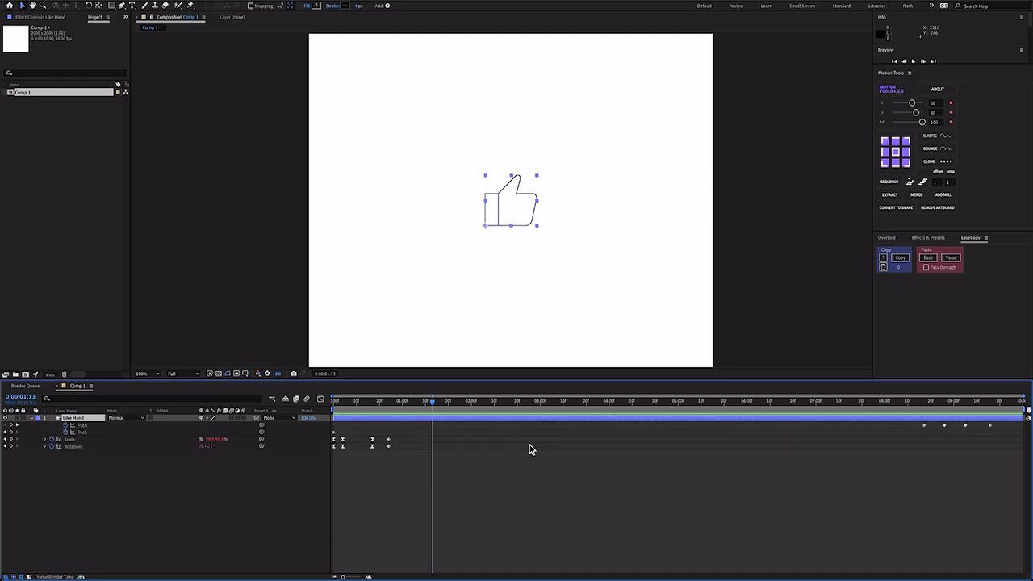
left_click(82, 433)
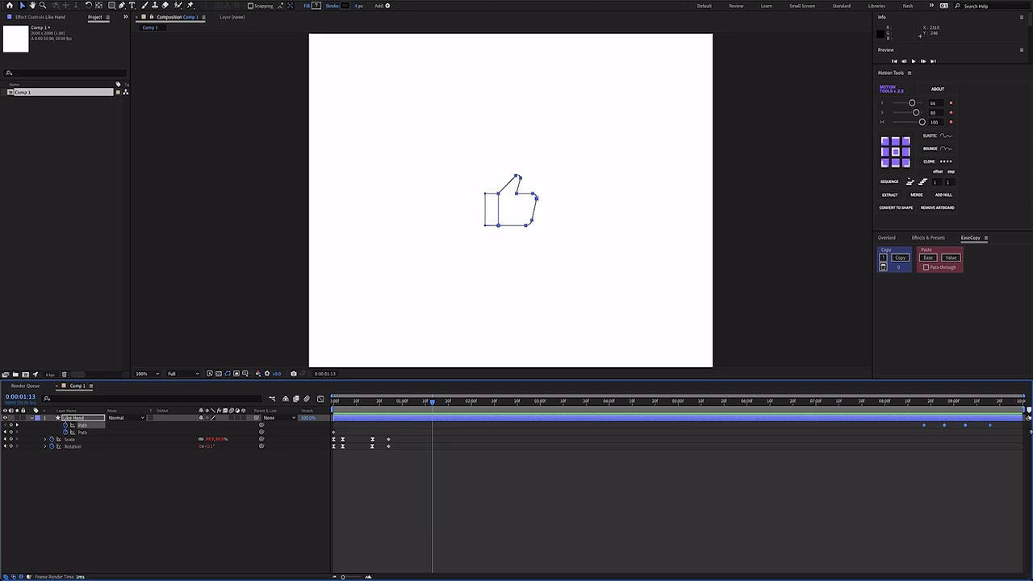
left_click_drag(990, 428, 795, 449)
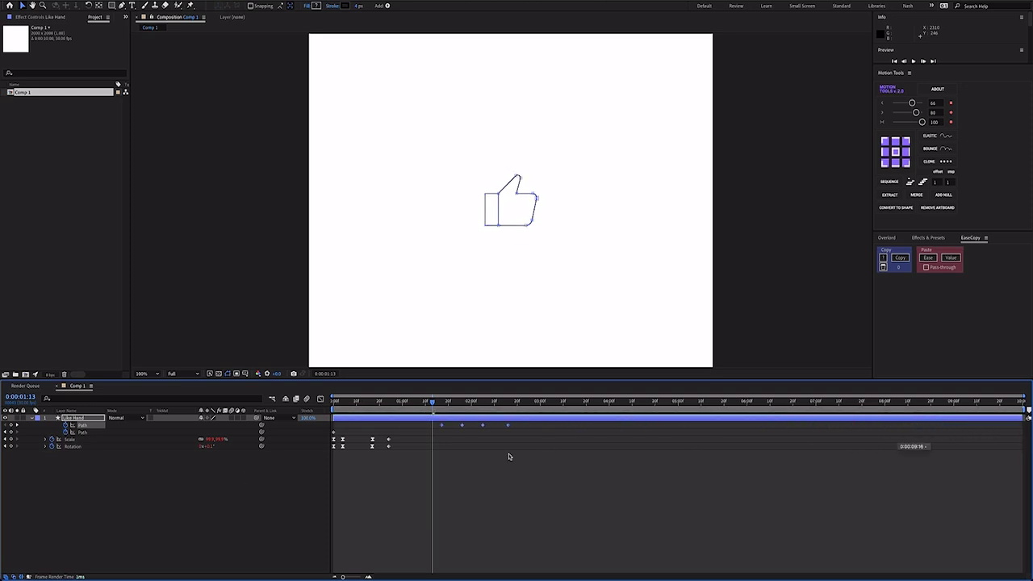
left_click_drag(508, 456, 399, 458)
left_click(333, 401)
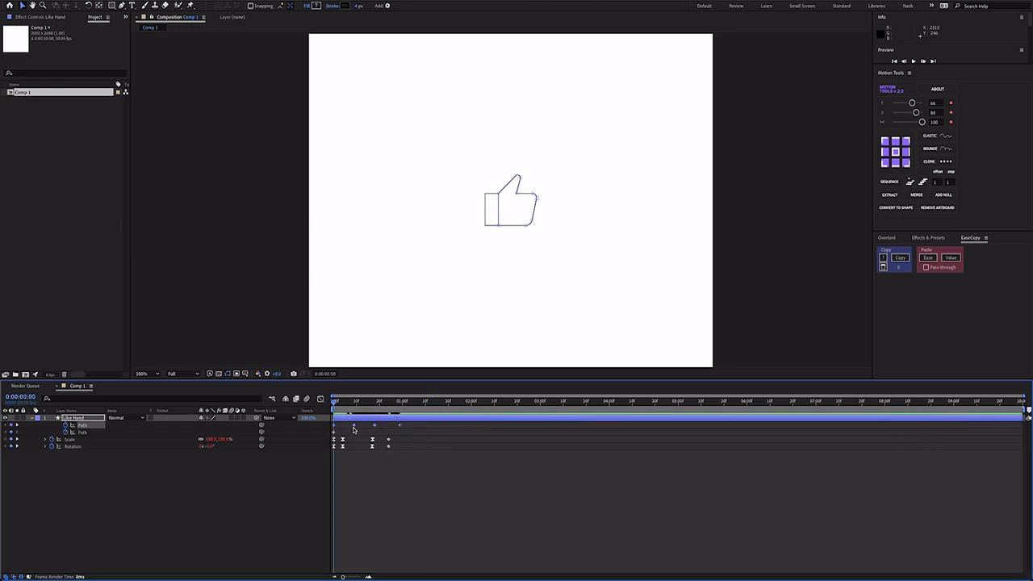
Move the second thumb Path keyframe to 0:00:00:04, in line with the second Scale and Rotation keyframes.
left_click(353, 426)
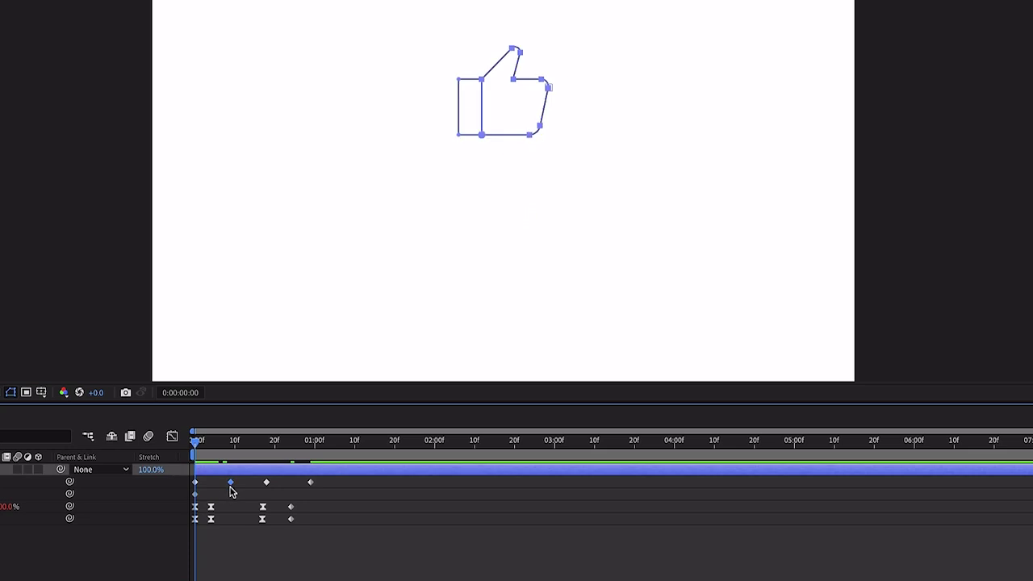
left_click_drag(230, 486, 212, 493)
mouse_move(197, 442)
left_mouse_down()
mouse_move(212, 455)
mouse_move(191, 452)
mouse_move(212, 454)
left_mouse_up()
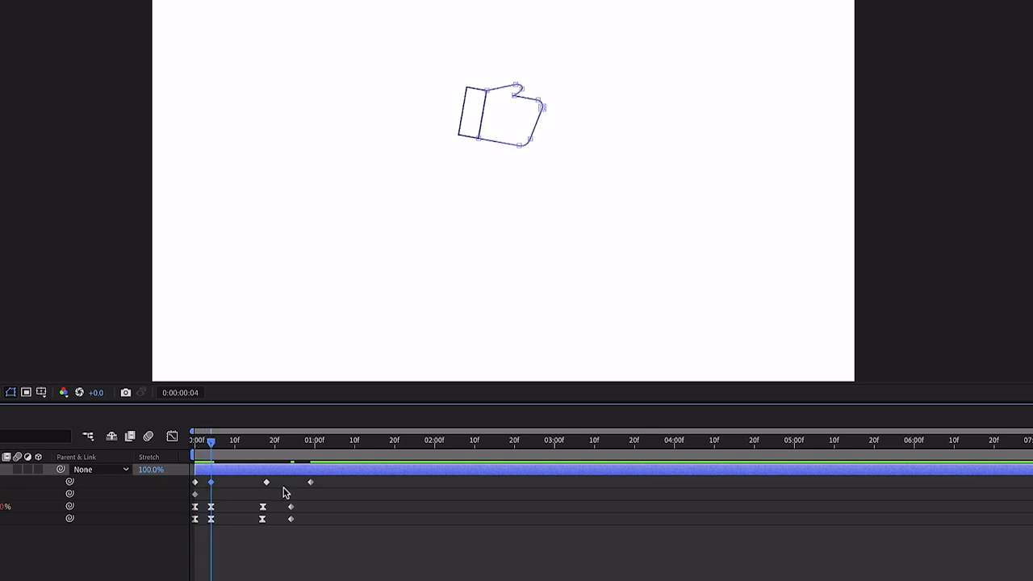
Move the third thumb Path keyframe to 0:00:00:17 and the fourth to 0:00:00:24, matching the Scale and Rotation keyframes.
left_click(266, 487)
left_click_drag(266, 482, 262, 484)
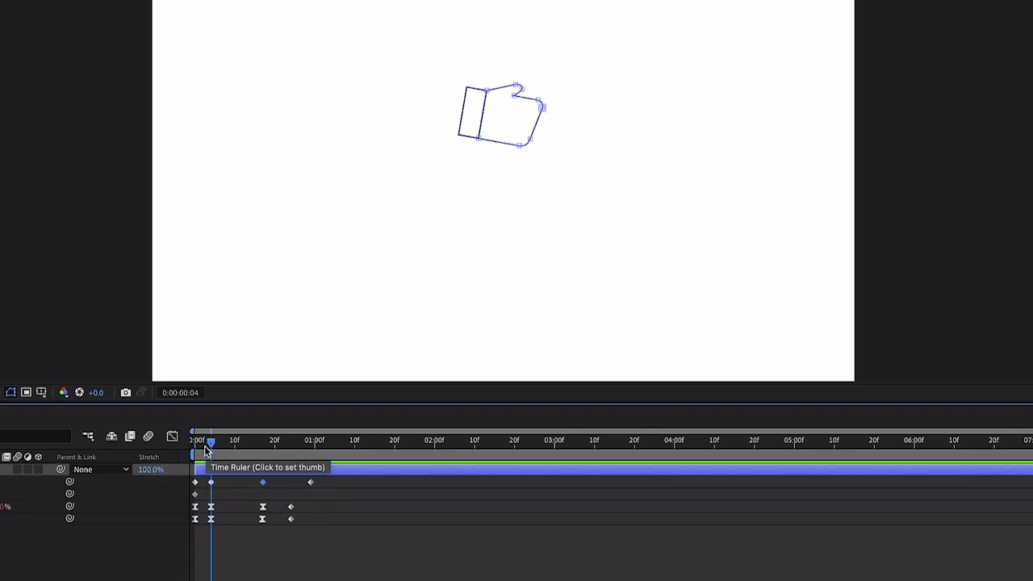
left_click_drag(206, 451, 291, 487)
left_click(307, 489)
left_click(310, 483)
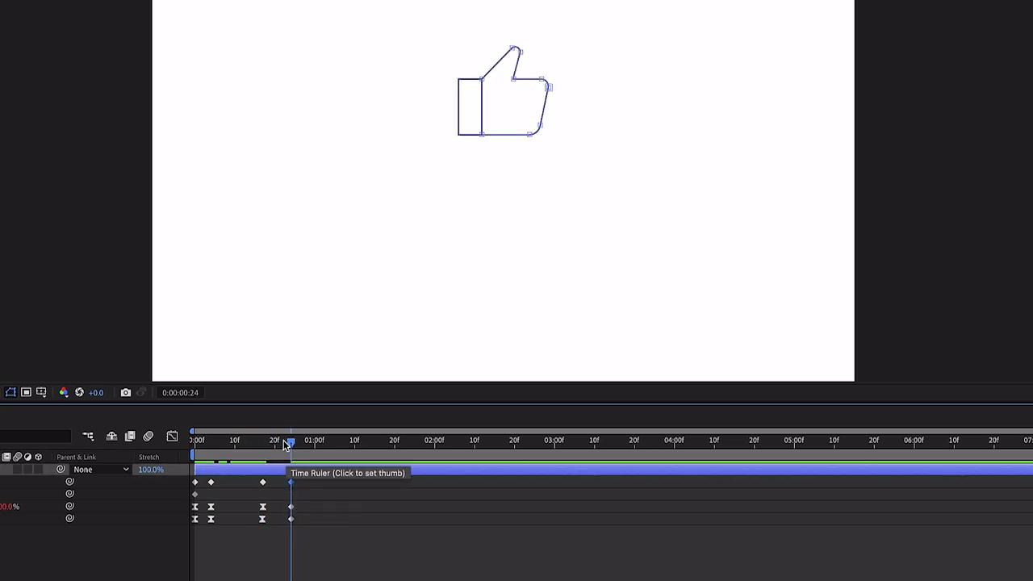
Play the animation from the first frame to check the realigned thumb Path keyframes, and return to 0:00:00:00.
left_click_drag(284, 445, 138, 457)
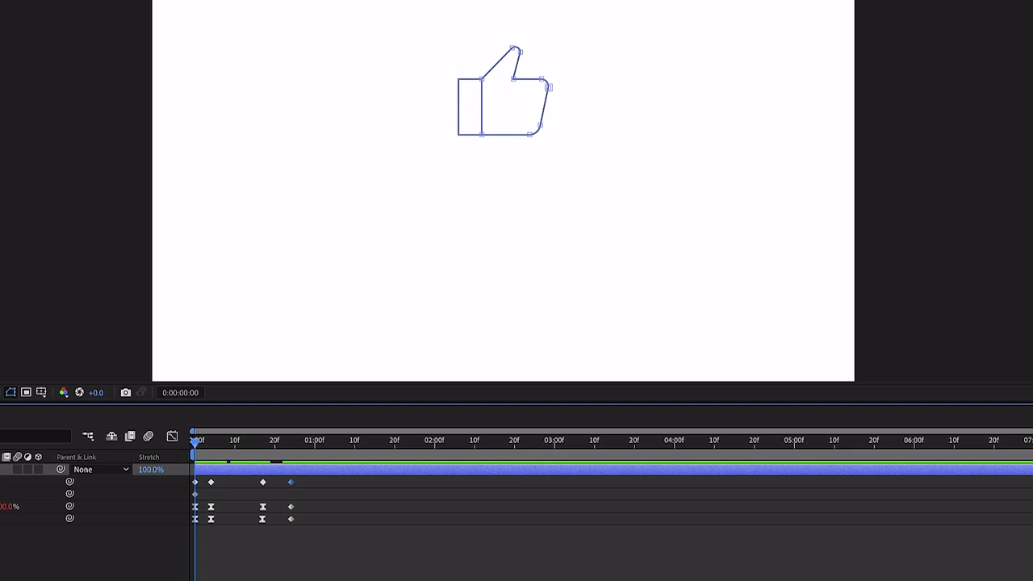
key("space")
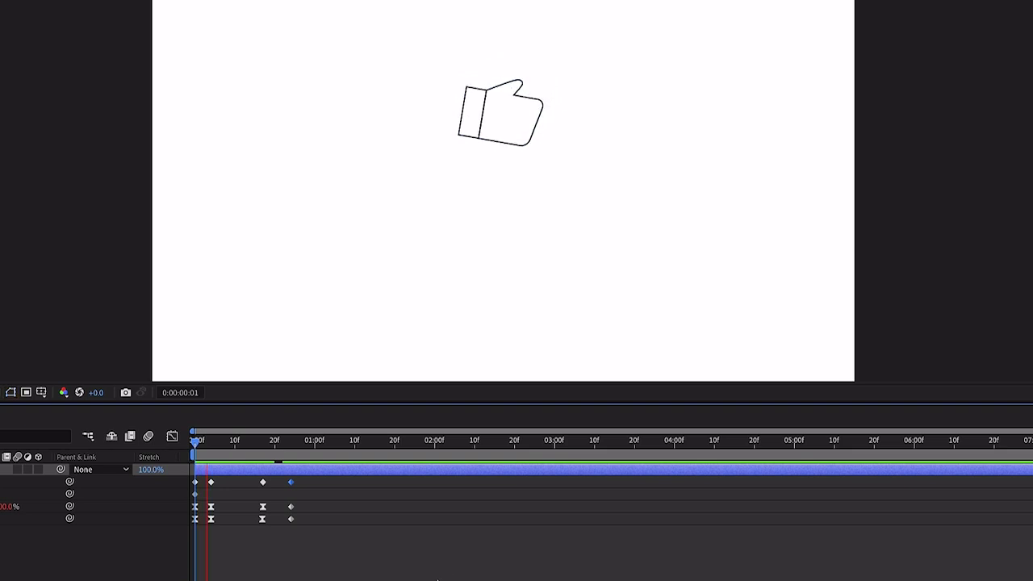
key("space")
key("space")
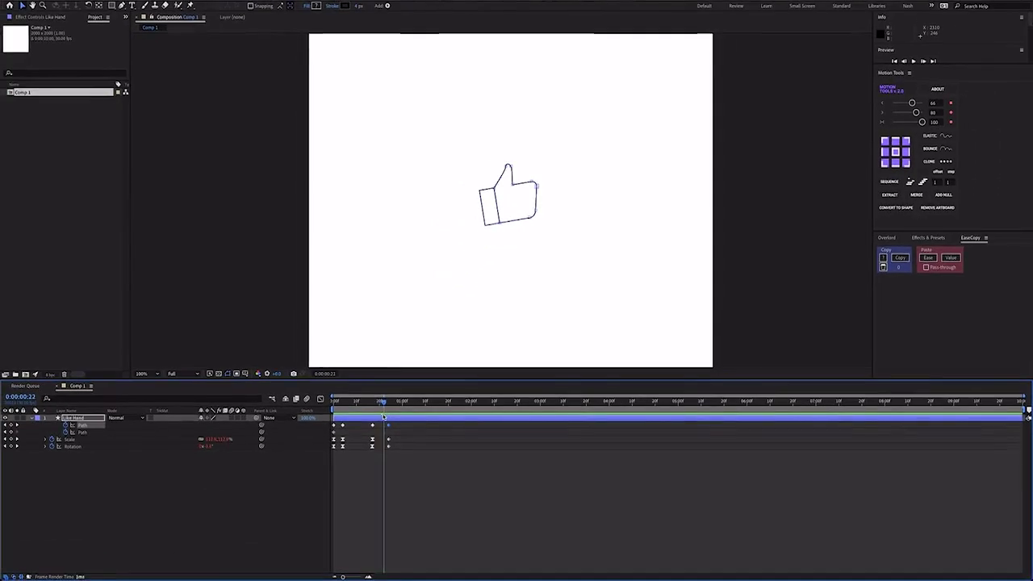
left_click_drag(383, 417, 334, 415)
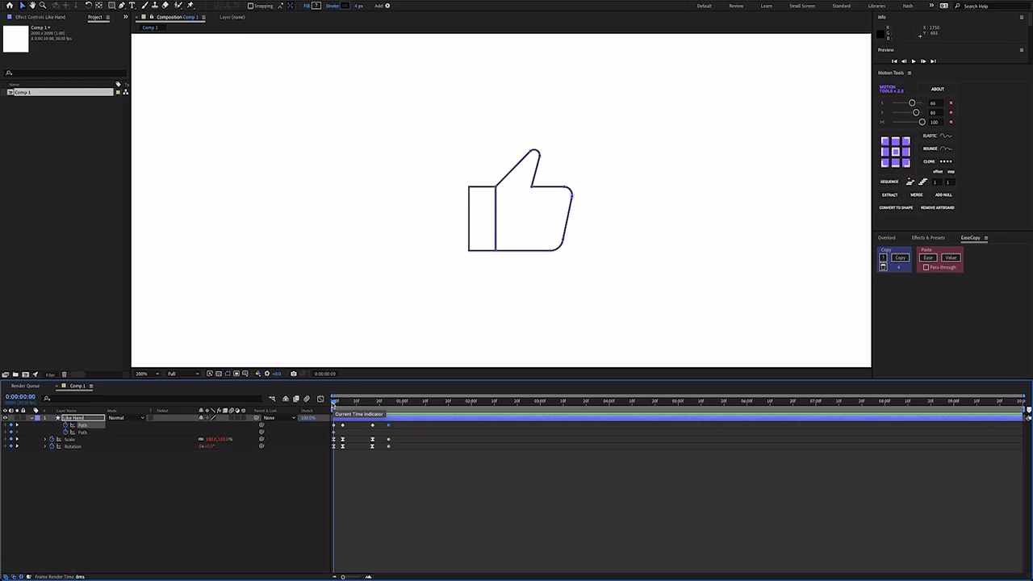
Copy the Scale keyframes' easing with EaseCopy onto the four thumb Path keyframes and play the result from the start.
left_click(92, 438)
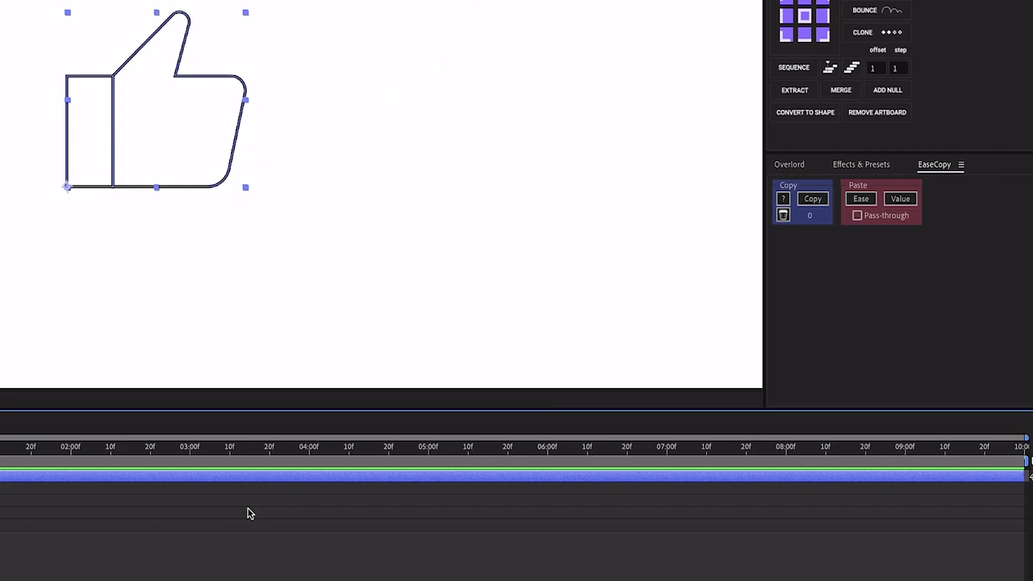
left_click(811, 201)
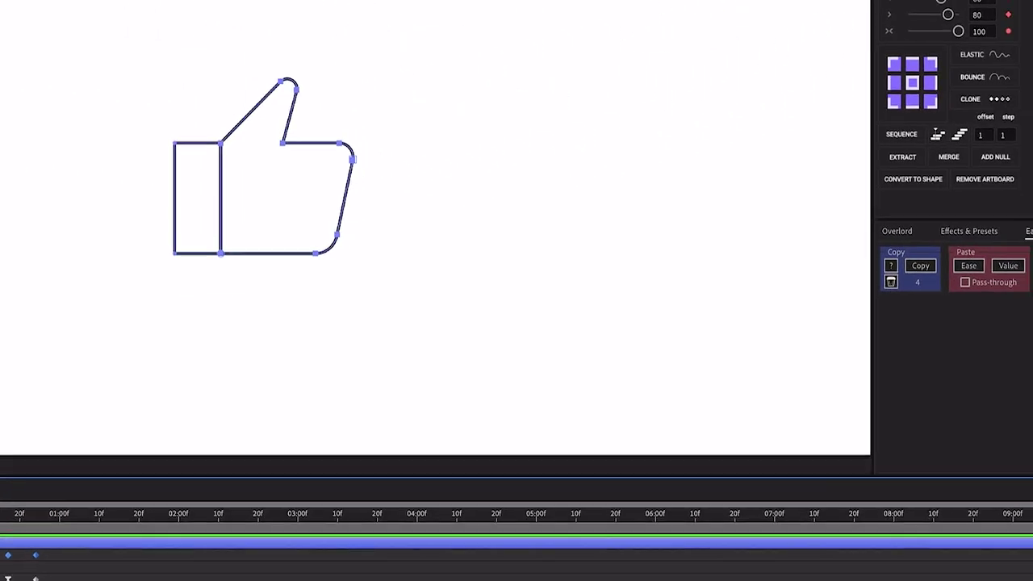
left_click(962, 269)
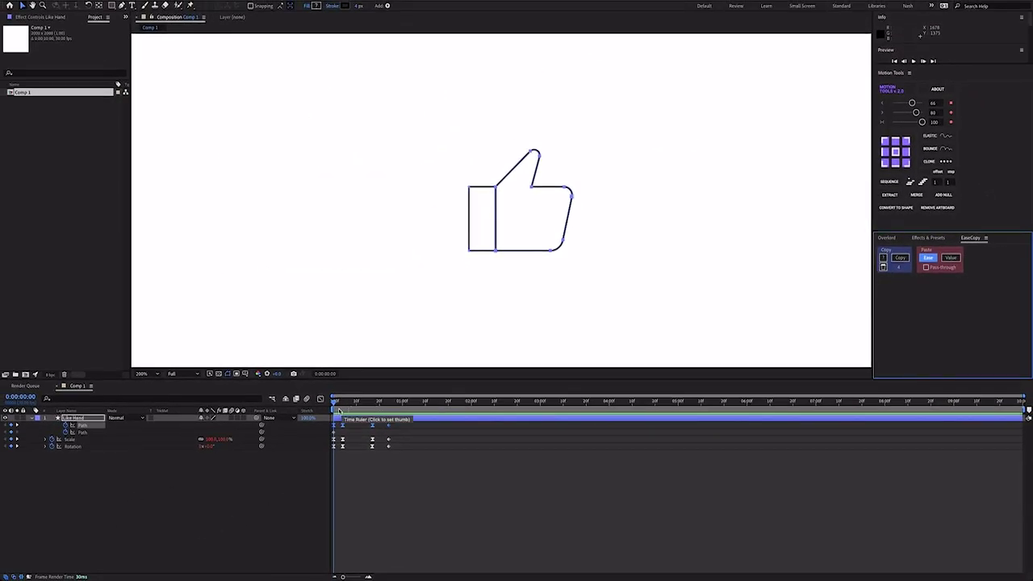
mouse_move(341, 408)
left_mouse_down()
mouse_move(375, 409)
mouse_move(317, 406)
left_mouse_up()
key("space")
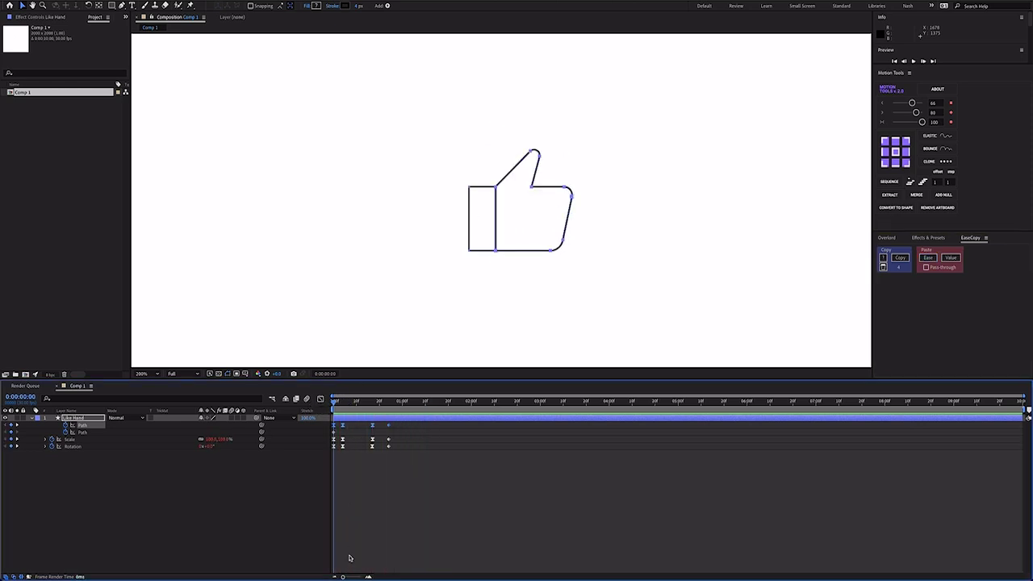
Delay the third thumb Path keyframe to 0:00:00:19 so the thumb lags behind the scale and rotation.
left_click_drag(342, 576, 358, 576)
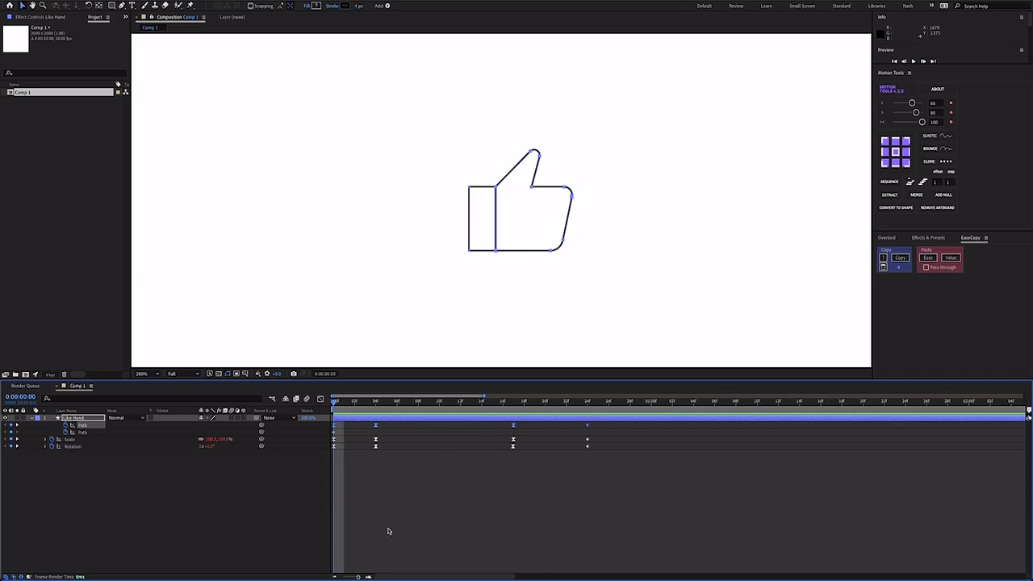
left_click(388, 402)
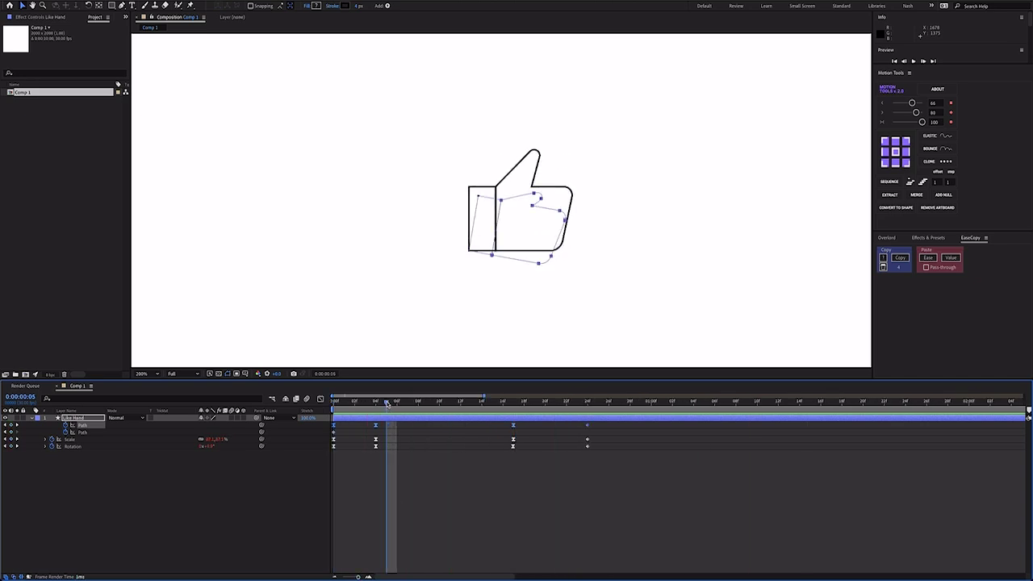
left_click_drag(388, 402, 535, 430)
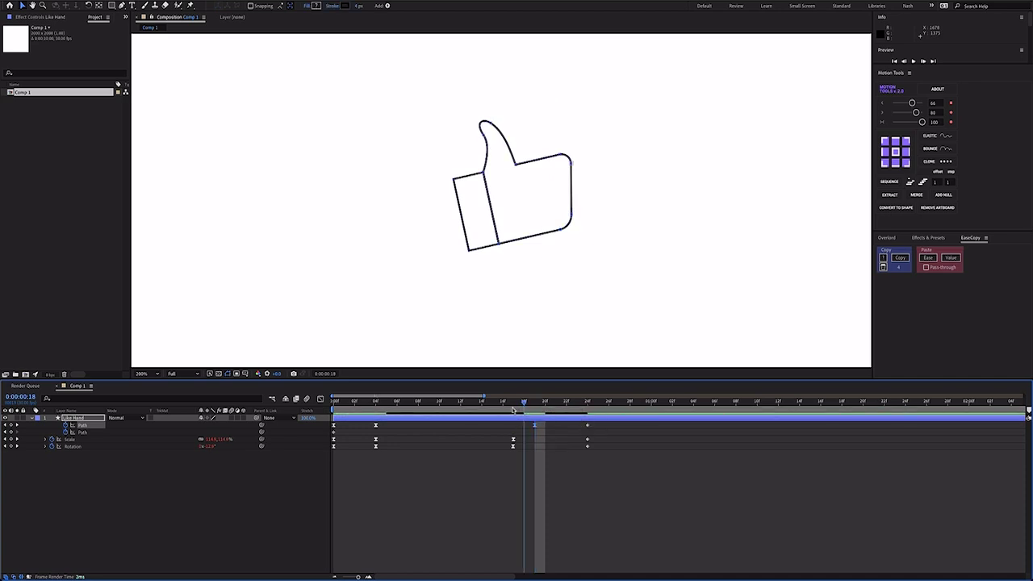
Play the animation from the first frame to check the delayed thumb movement.
key("space")
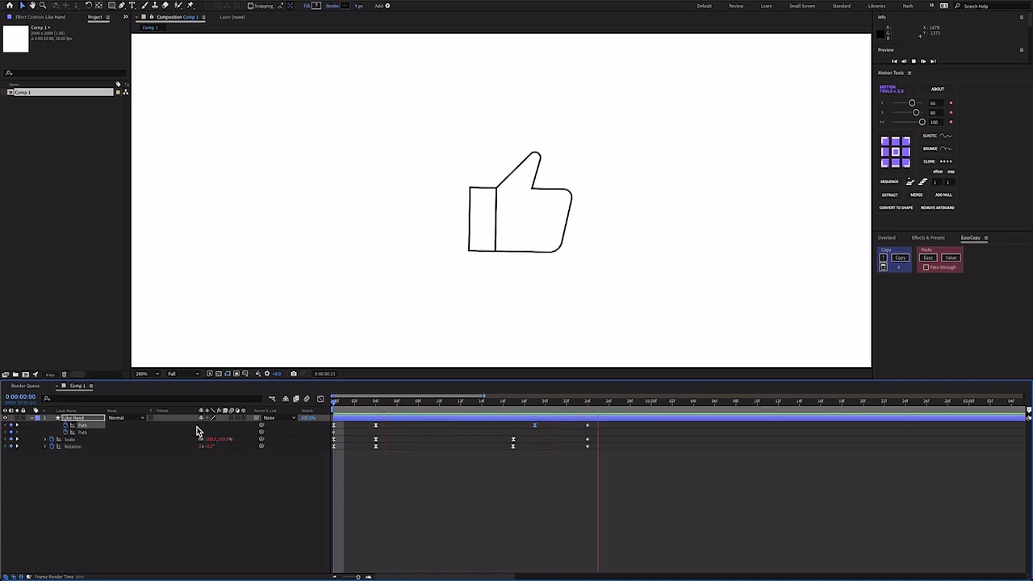
key("space")
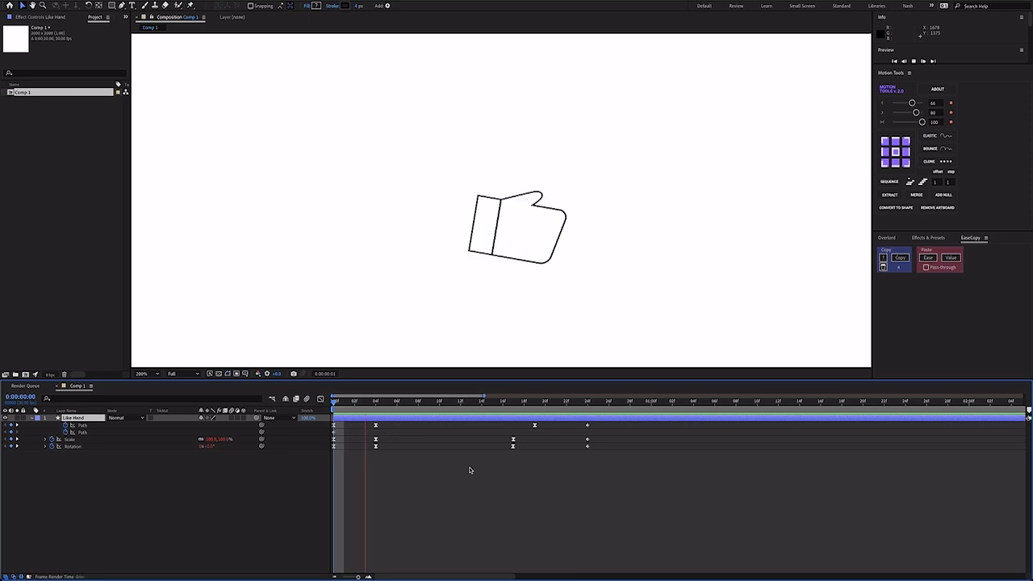
left_click_drag(440, 401, 332, 408)
key("space")
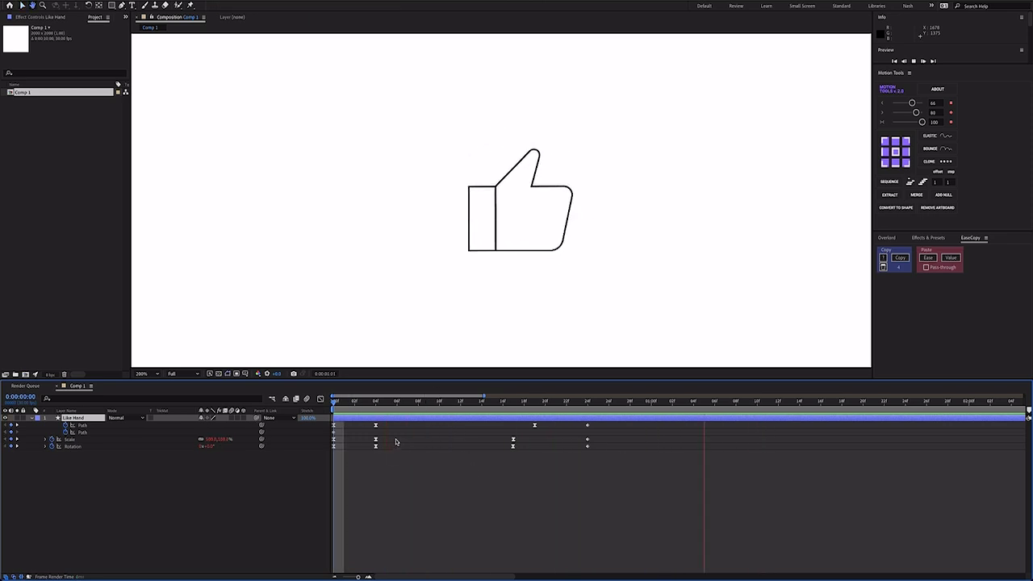
key("space")
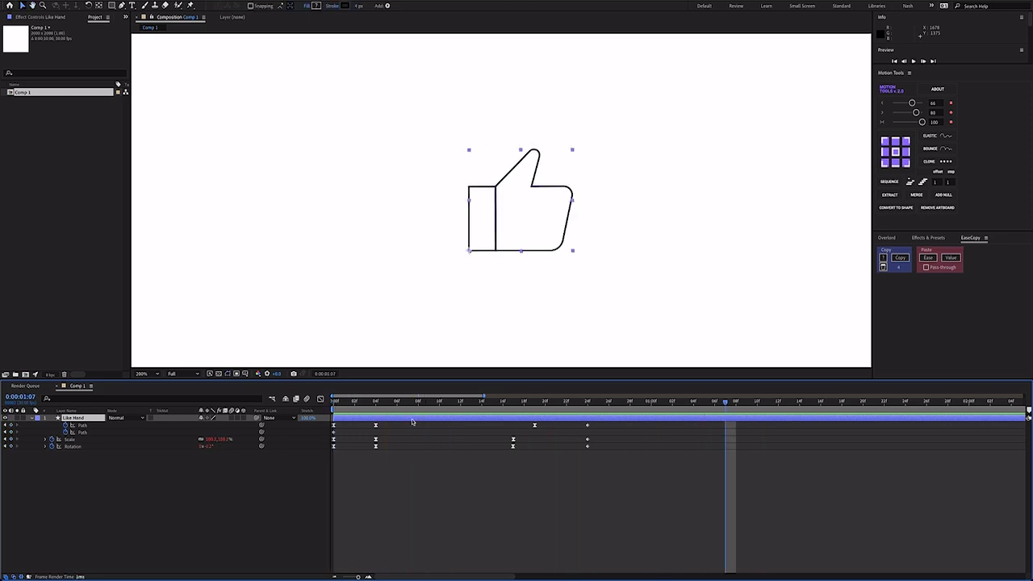
Reveal the Like Hand layer's Position and set its first keyframe at 0:00:00:00.
key("p")
left_click(65, 426)
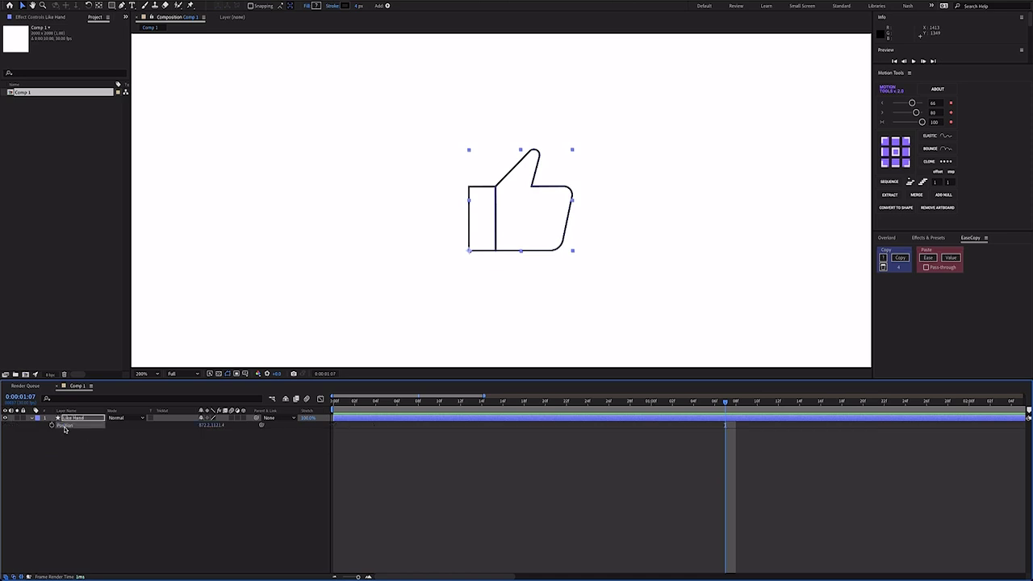
left_click_drag(362, 411, 329, 410)
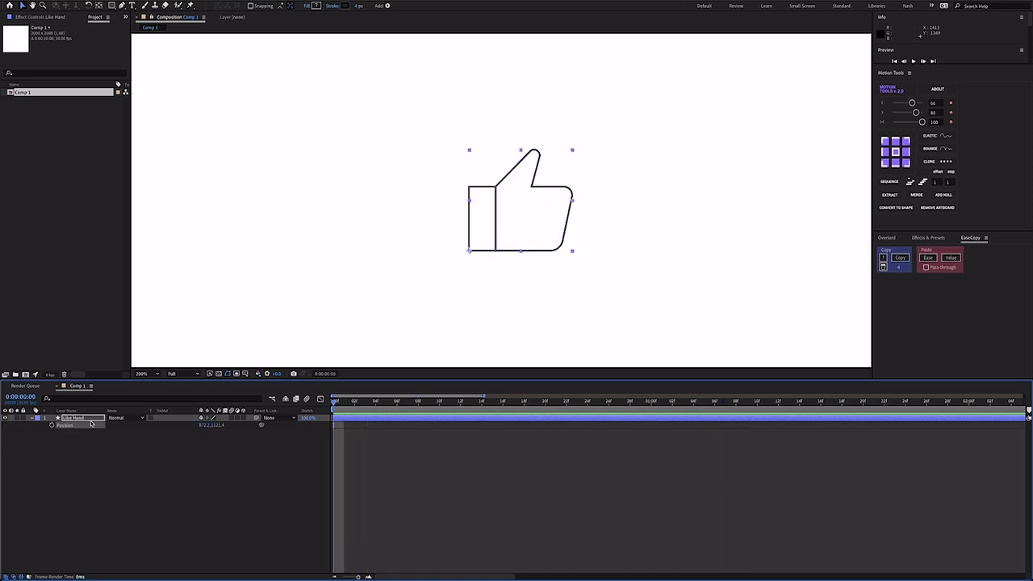
left_click(50, 426)
left_click(77, 424)
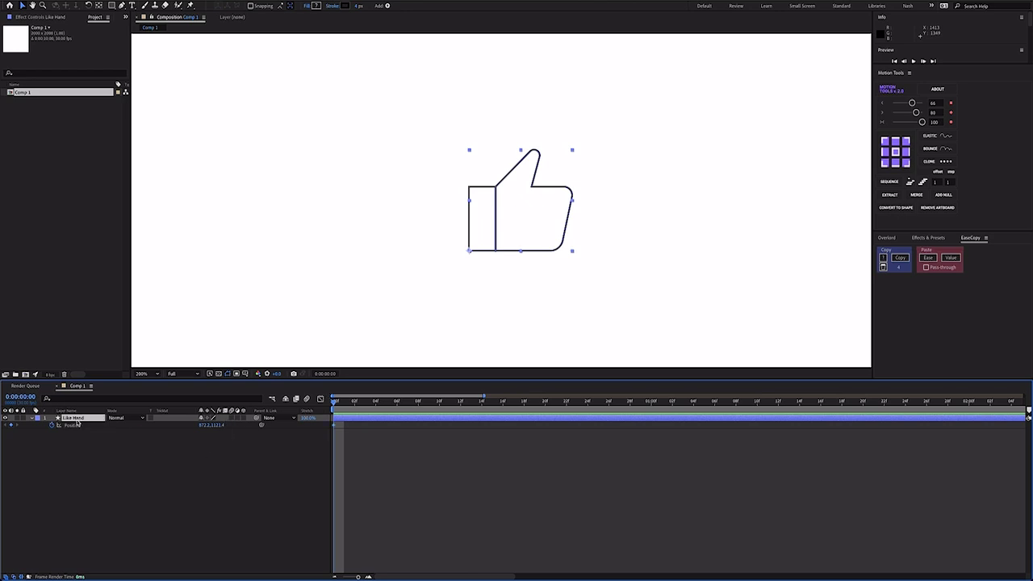
Show the Scale keyframes alongside Position and lower the hand to Y position 1152.4 at 0:00:00:04.
key("shift+s")
left_click_drag(334, 403, 378, 409)
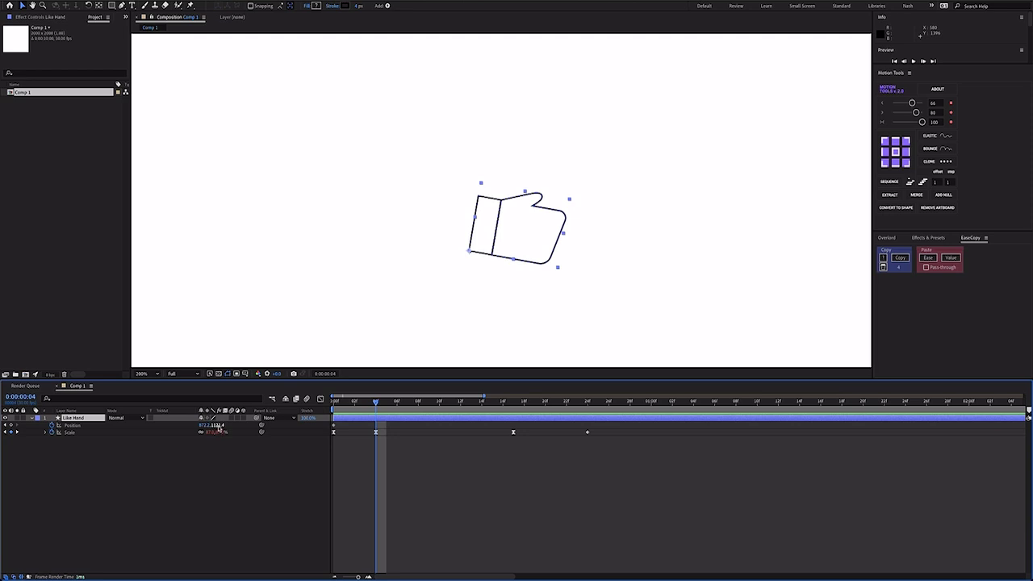
left_click_drag(218, 427, 230, 426)
mouse_move(376, 403)
left_mouse_down()
mouse_move(334, 408)
mouse_move(375, 421)
left_mouse_up()
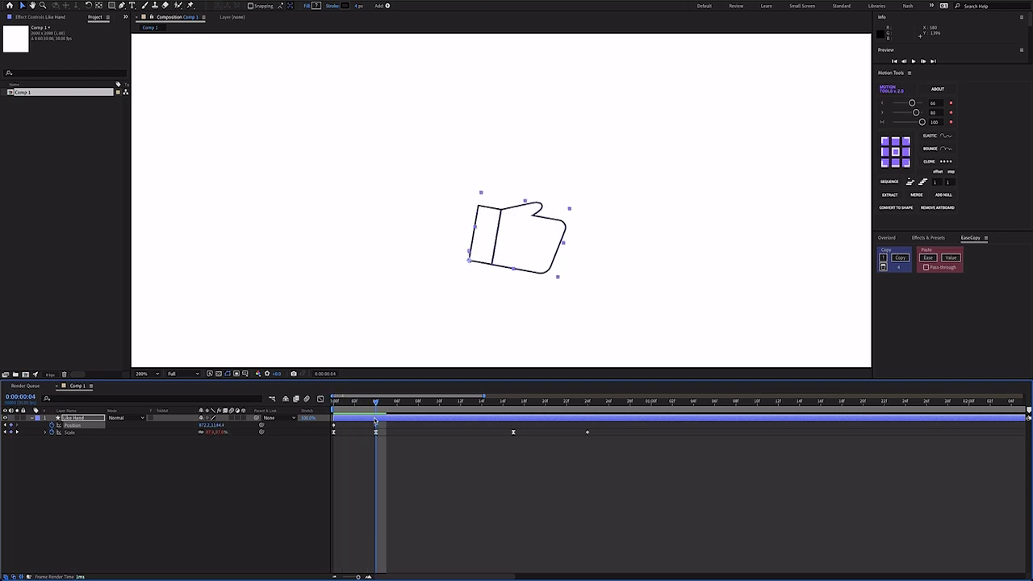
left_click_drag(216, 427, 220, 428)
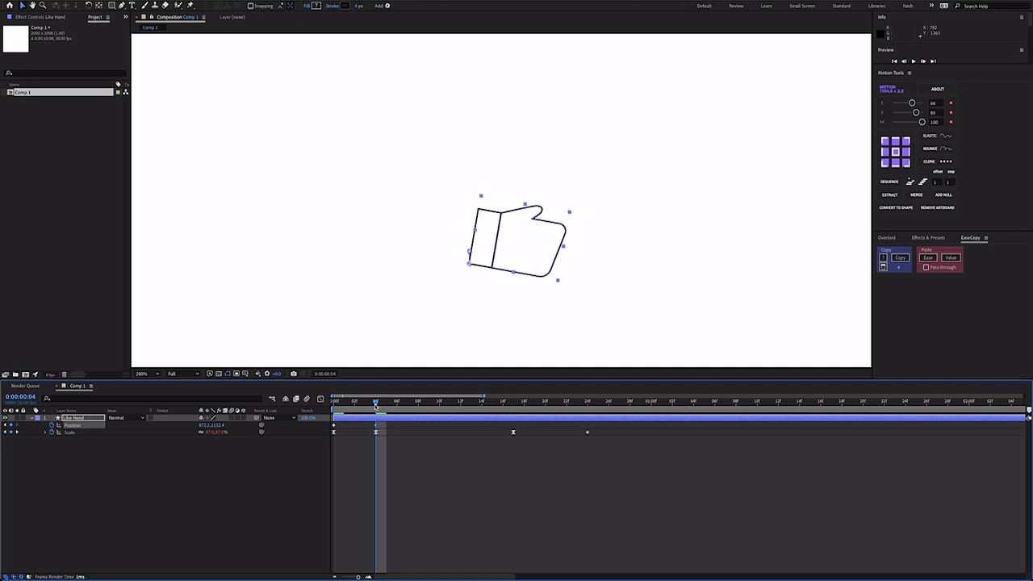
Raise the hand to Y position 1091.4 at 0:00:00:17 and duplicate the first Position keyframe at 0:00:00:24.
left_click_drag(375, 403, 513, 404)
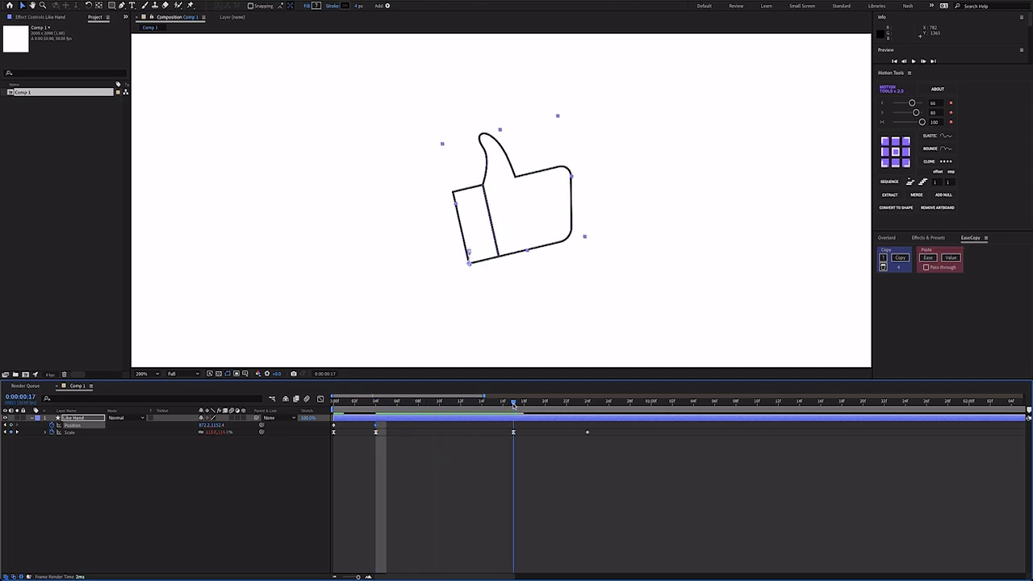
left_click_drag(216, 430, 189, 428)
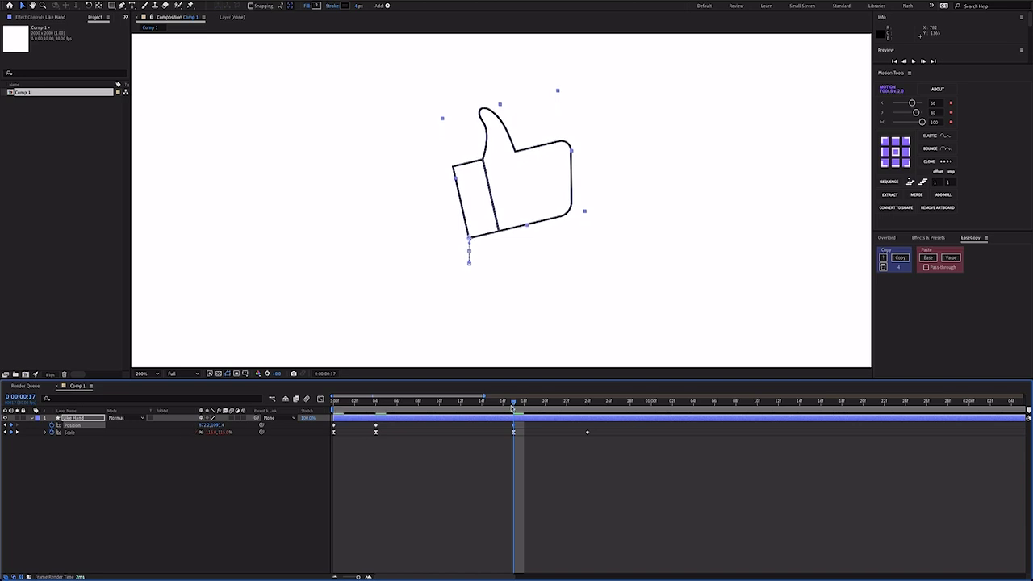
left_click_drag(512, 408, 583, 413)
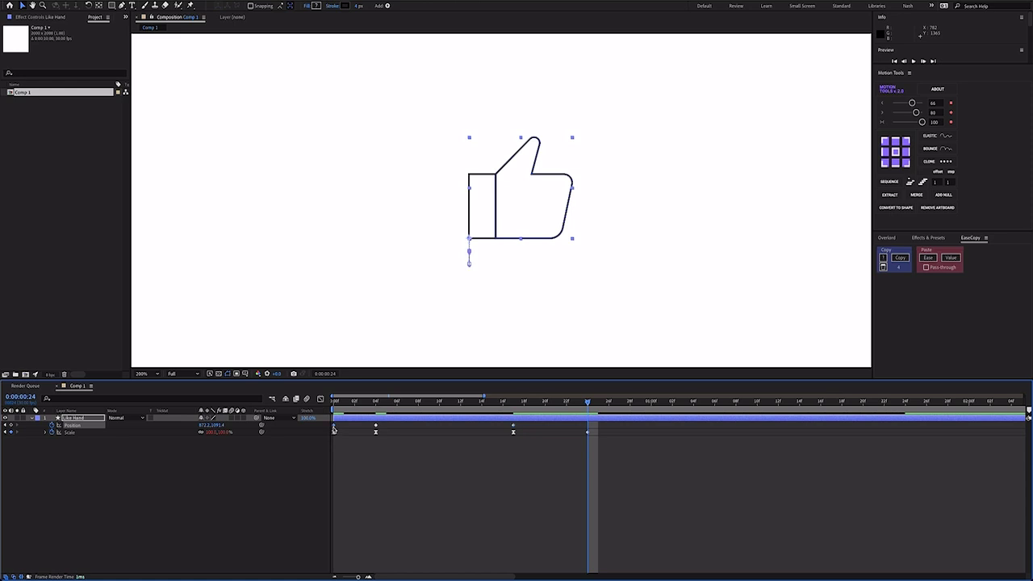
mouse_move(584, 411)
left_mouse_down()
mouse_move(365, 409)
mouse_move(583, 411)
mouse_move(591, 427)
left_mouse_up()
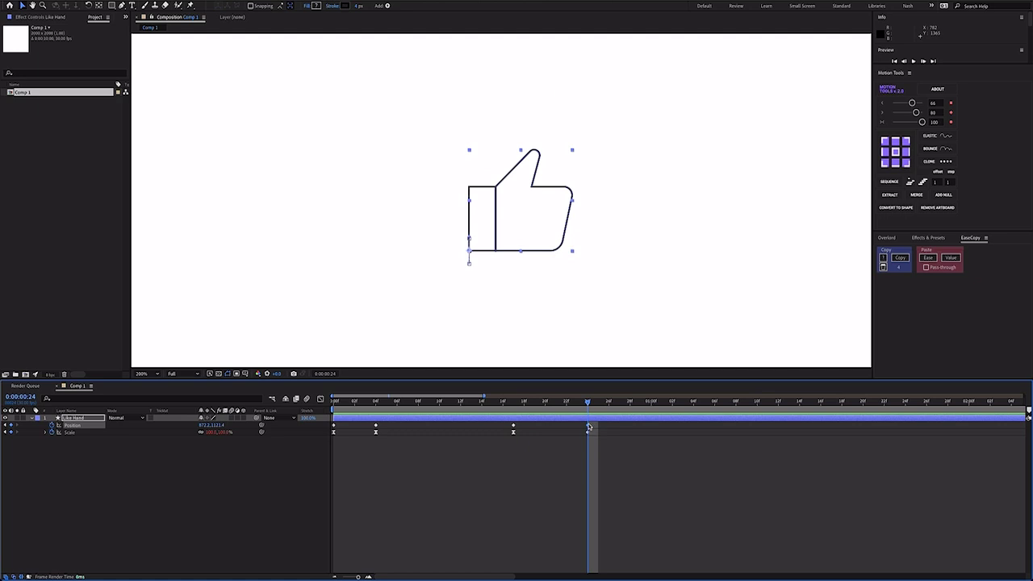
Clear the stored easing in EaseCopy, copy the Scale keyframes' easing, and paste it onto the four Position keyframes.
left_click(70, 434)
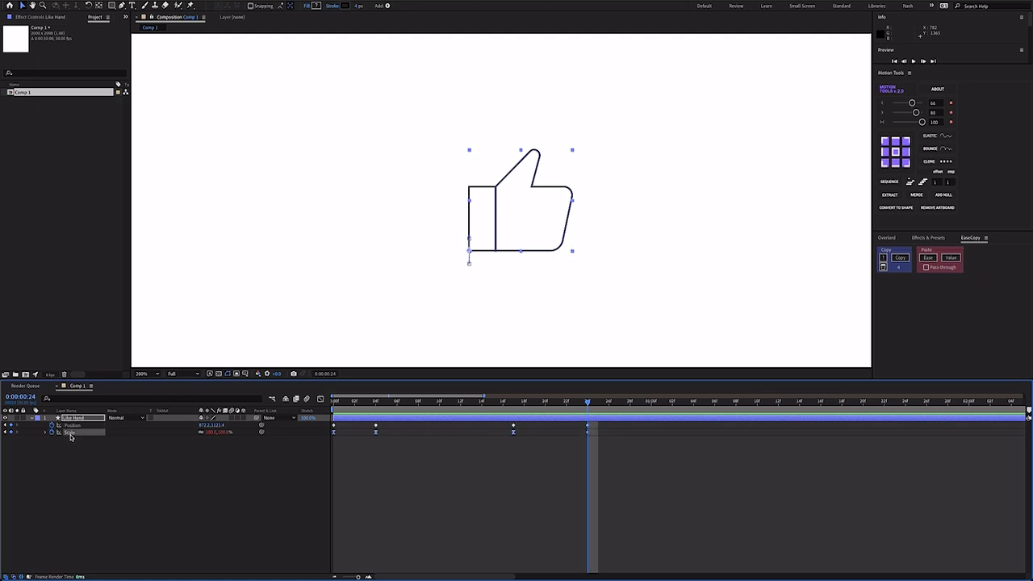
left_click(883, 269)
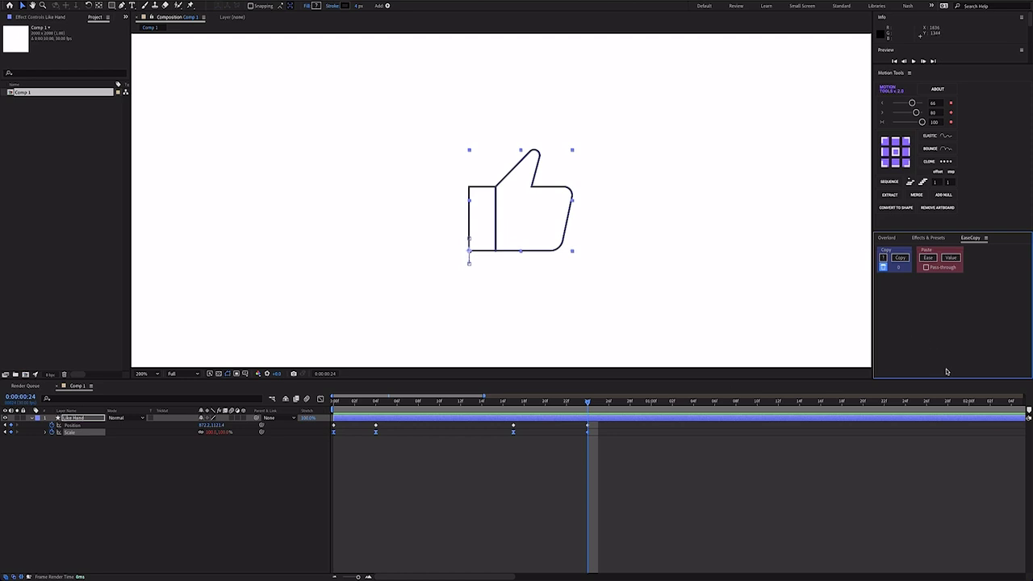
left_click(899, 258)
left_click(71, 428)
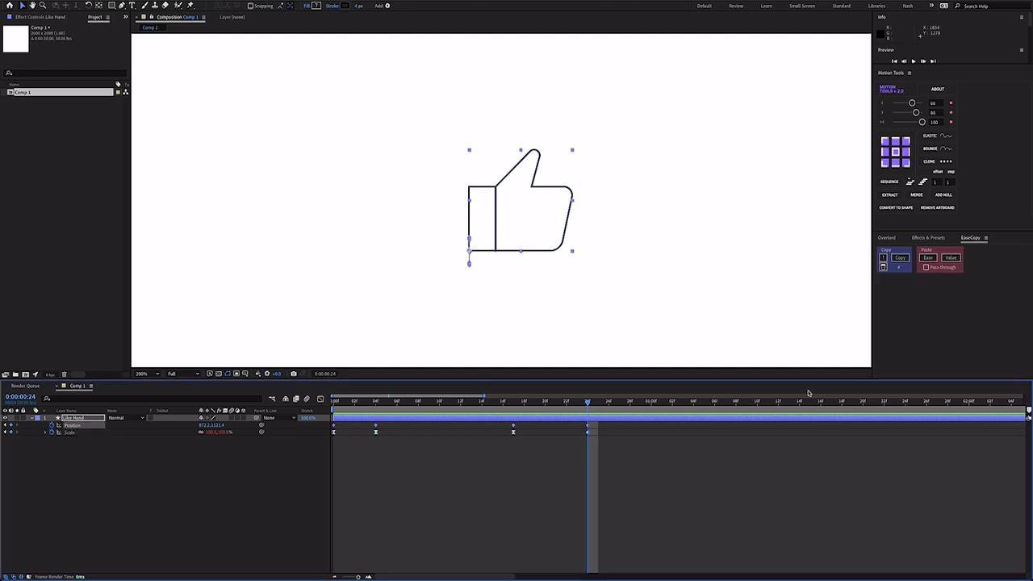
left_click(928, 257)
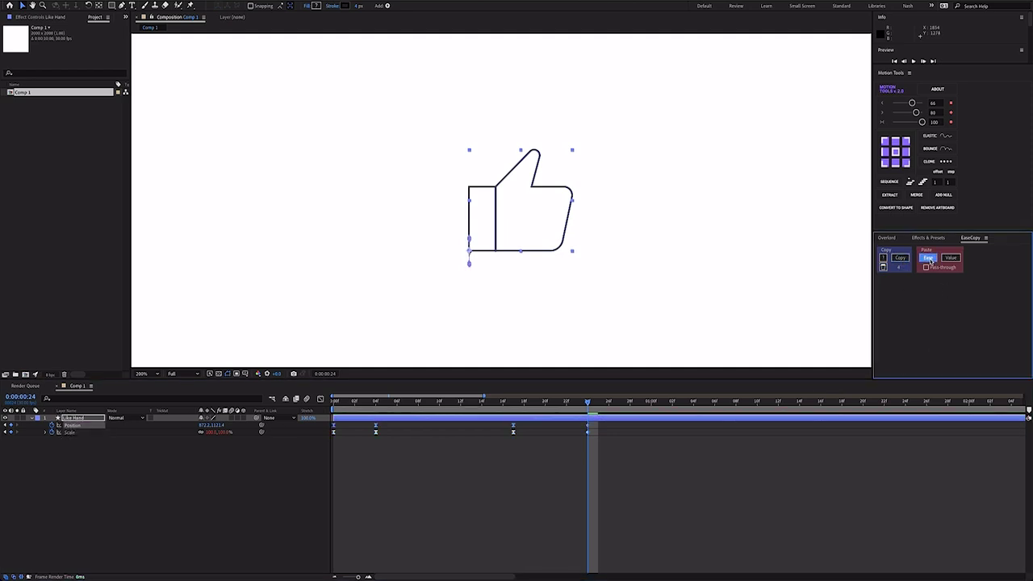
Play the animation from the first frame to check the eased vertical movement of the hand.
left_click(482, 481)
key("Home")
key("space")
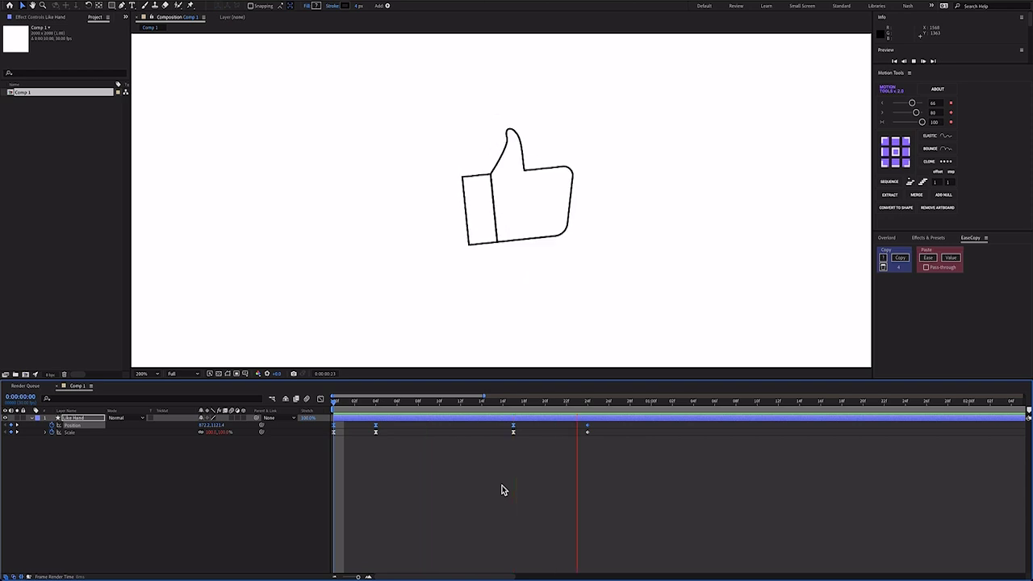
key("space")
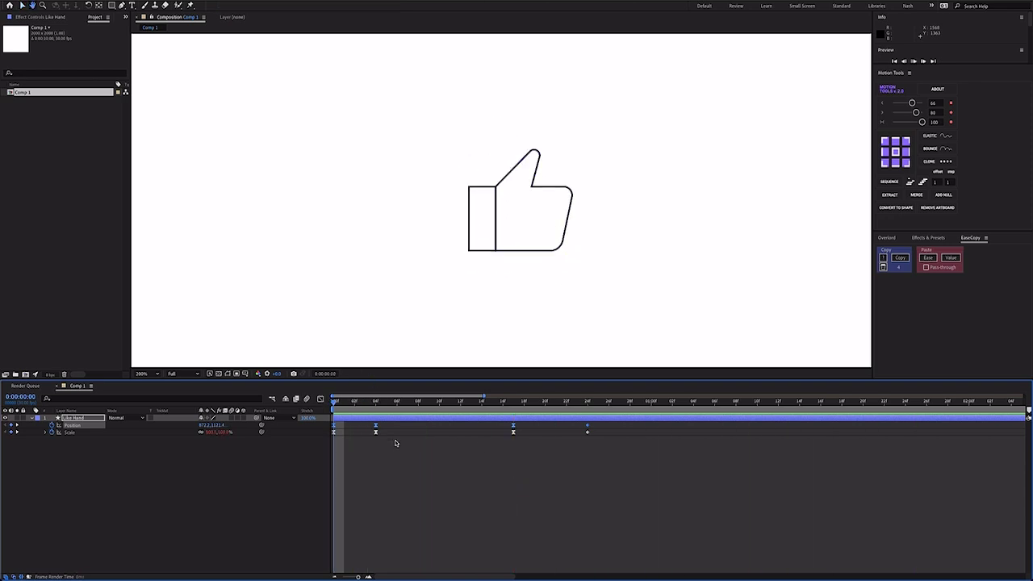
key("space")
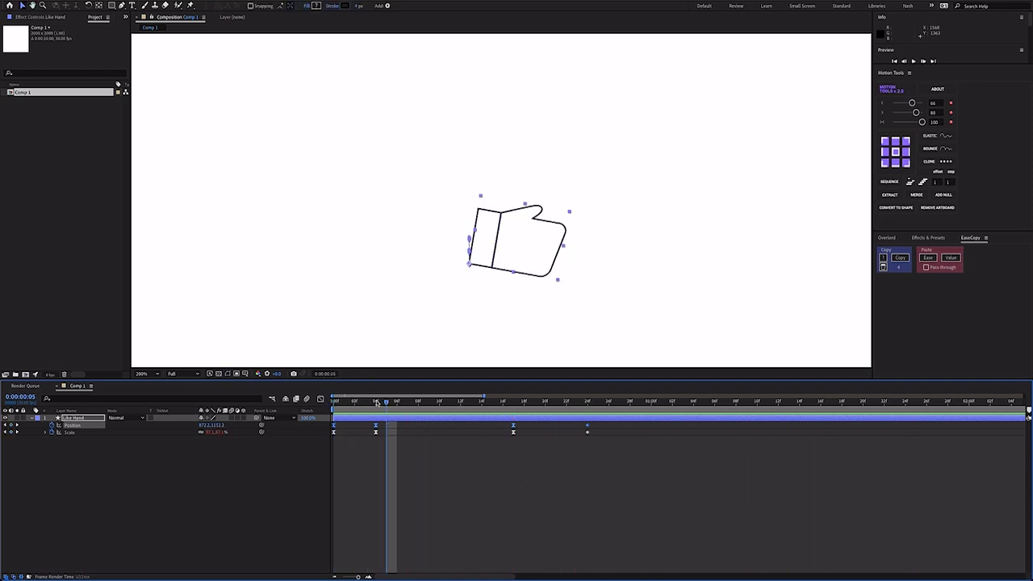
key("space")
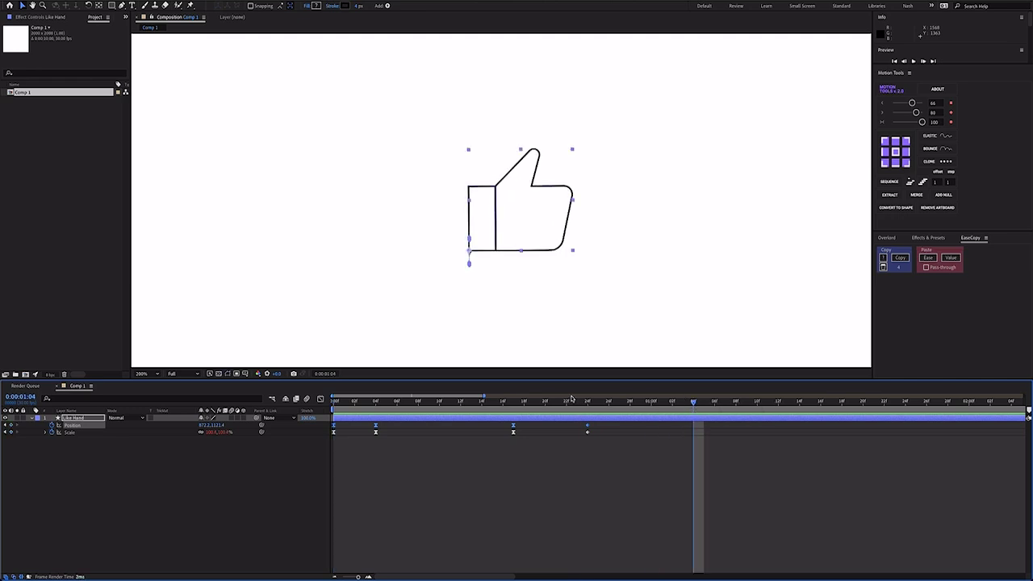
Pull the handle of the hand's lowest Position motion-path point out sideways, curving the straight vertical path into a narrow loop.
left_click(82, 432)
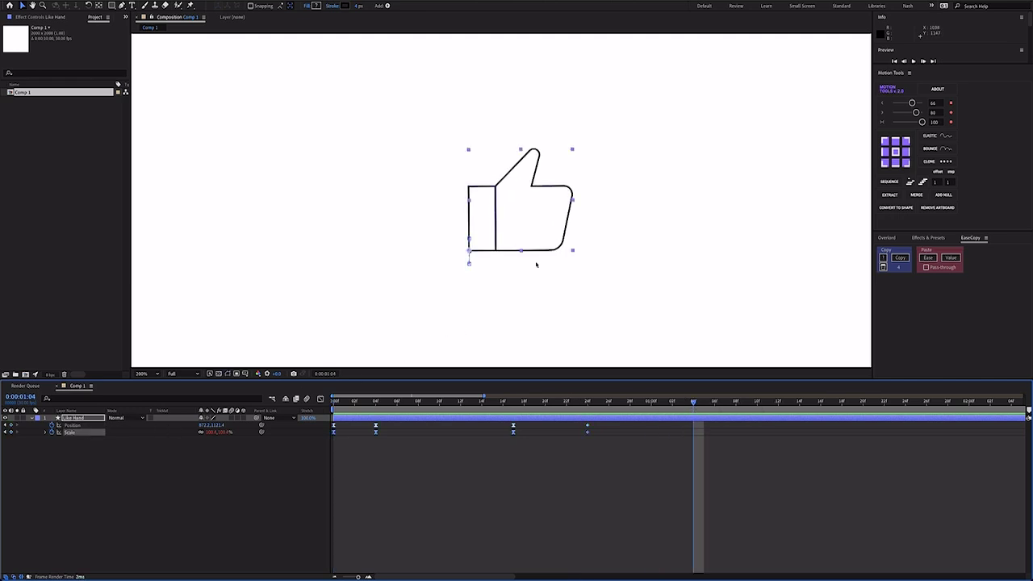
key("period")
key("period")
left_click_drag(537, 338, 616, 194)
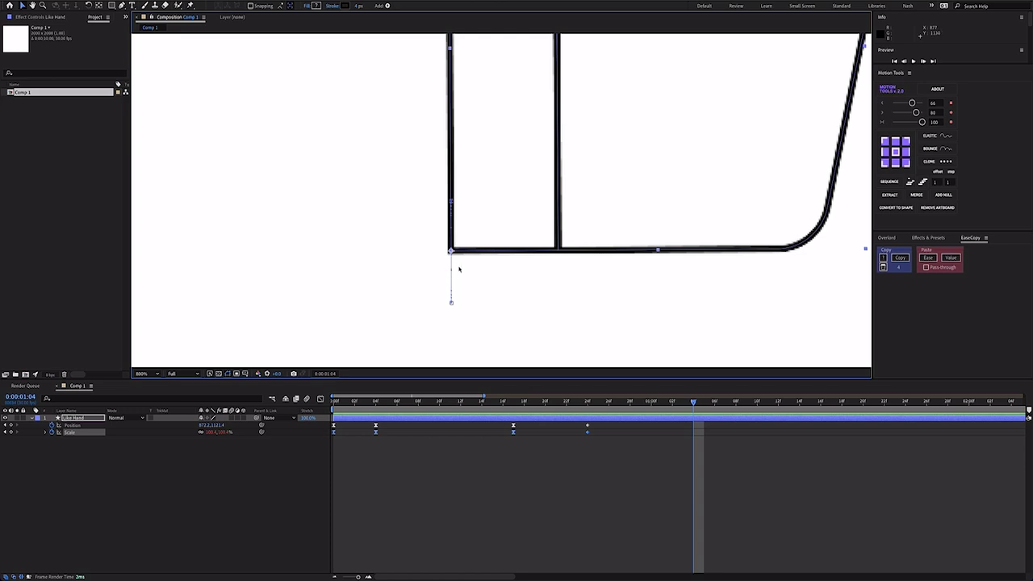
left_click(84, 425)
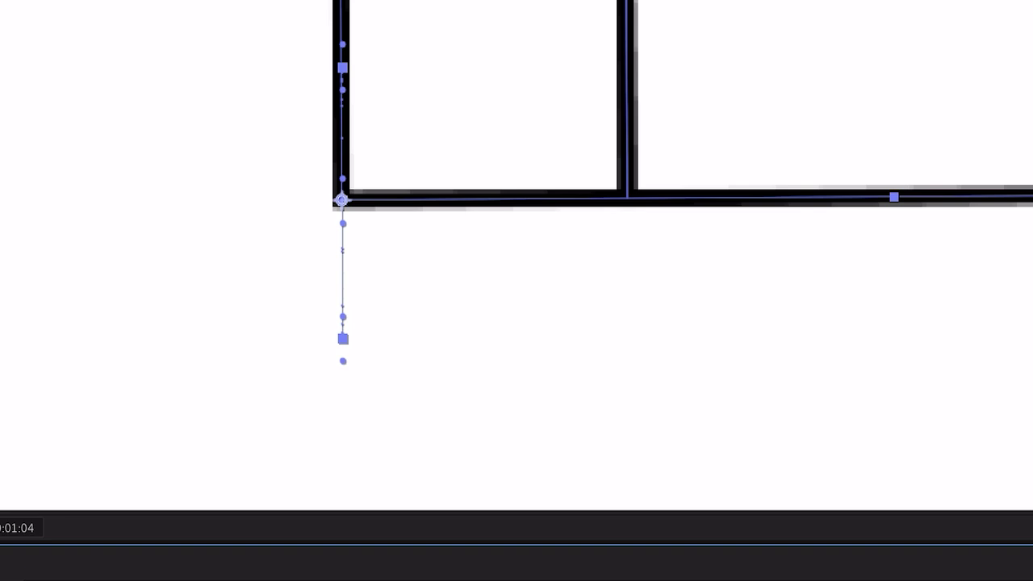
left_click_drag(342, 359, 300, 349)
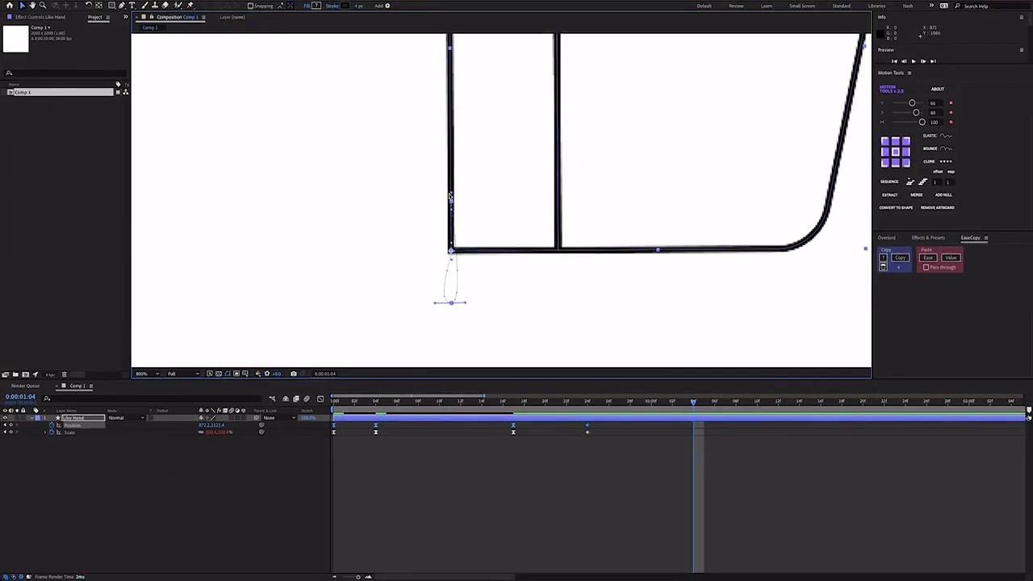
Pull both handles of the upper Position path point outward and extend the lowest point's right handle, shaping a figure-eight path.
left_click_drag(450, 197, 431, 208)
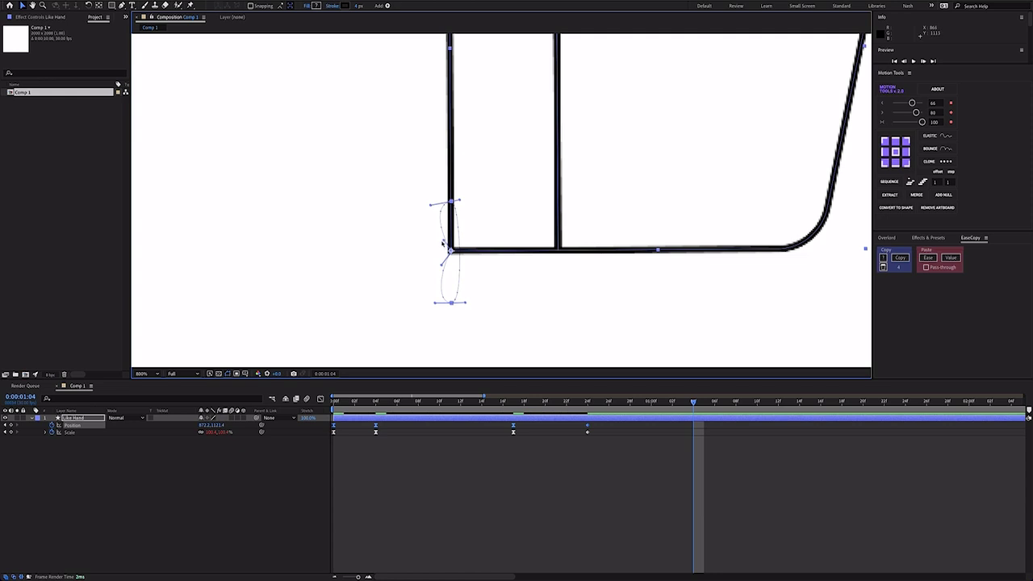
left_click_drag(460, 203, 476, 201)
left_click_drag(465, 303, 472, 304)
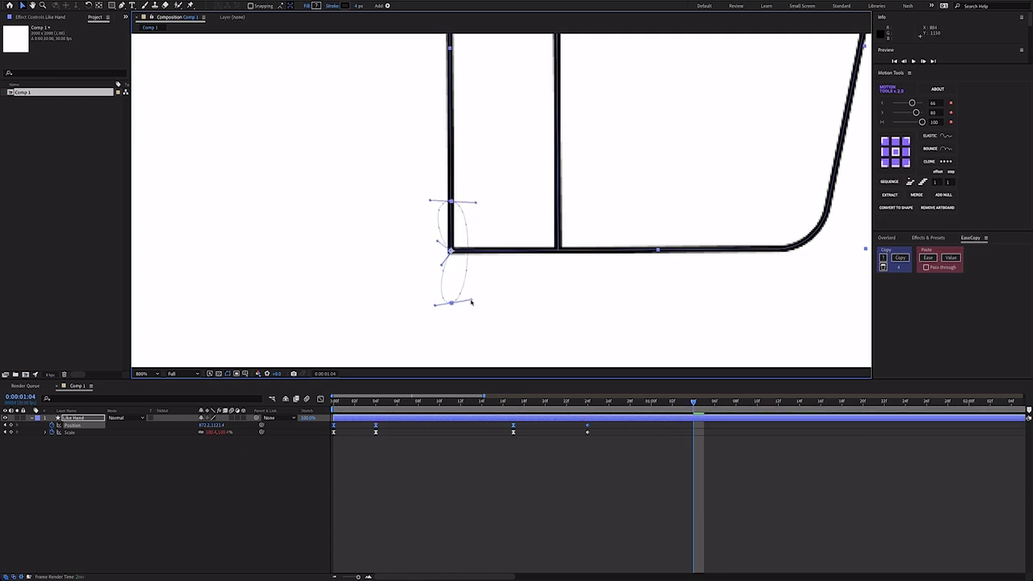
Deselect the hand layer and play the animation from the first frame to check the curved Position path.
key("comma")
key("comma")
left_click(567, 292)
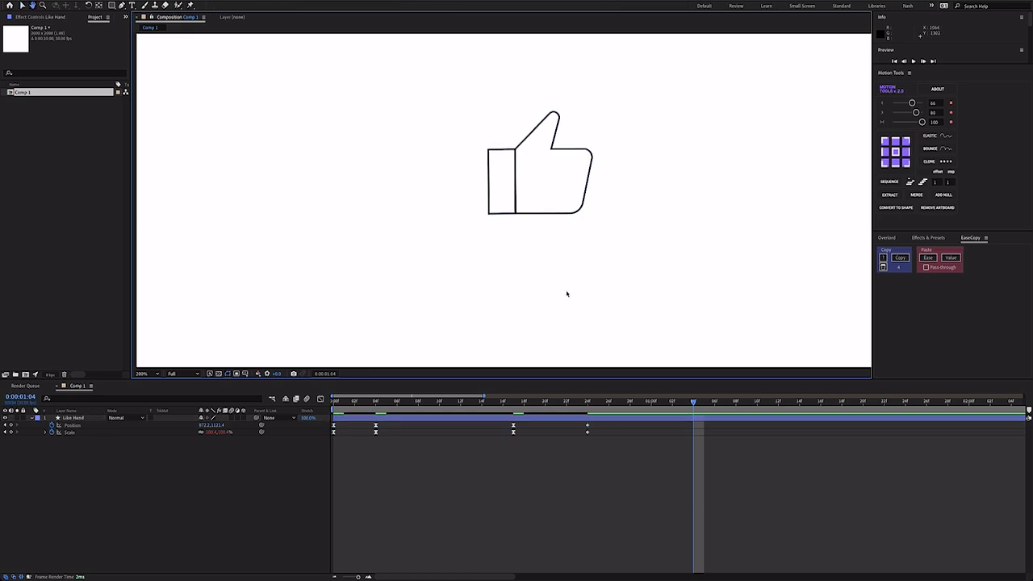
key("space")
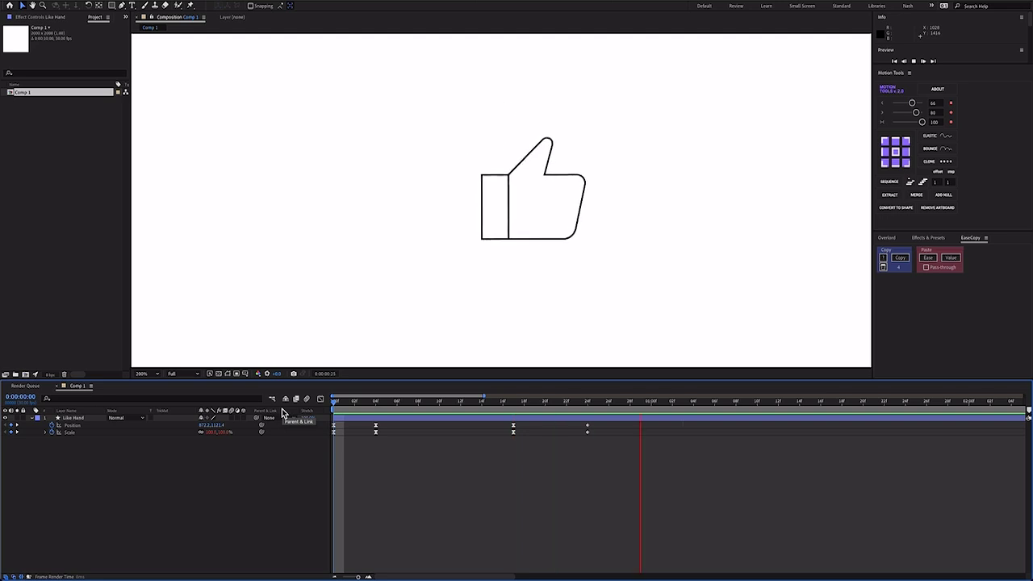
key("space")
left_click_drag(344, 398, 307, 401)
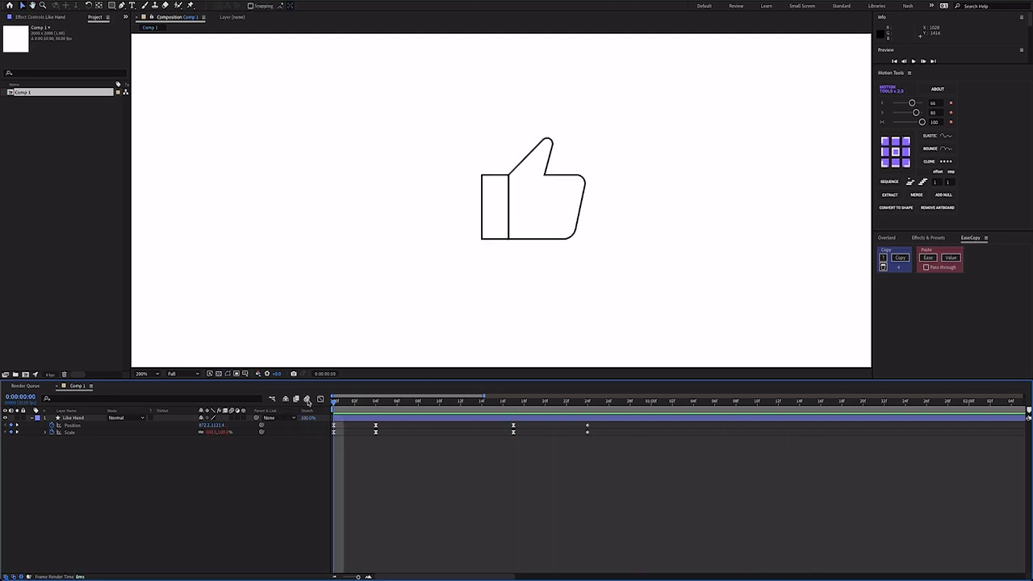
key("space")
key("space")
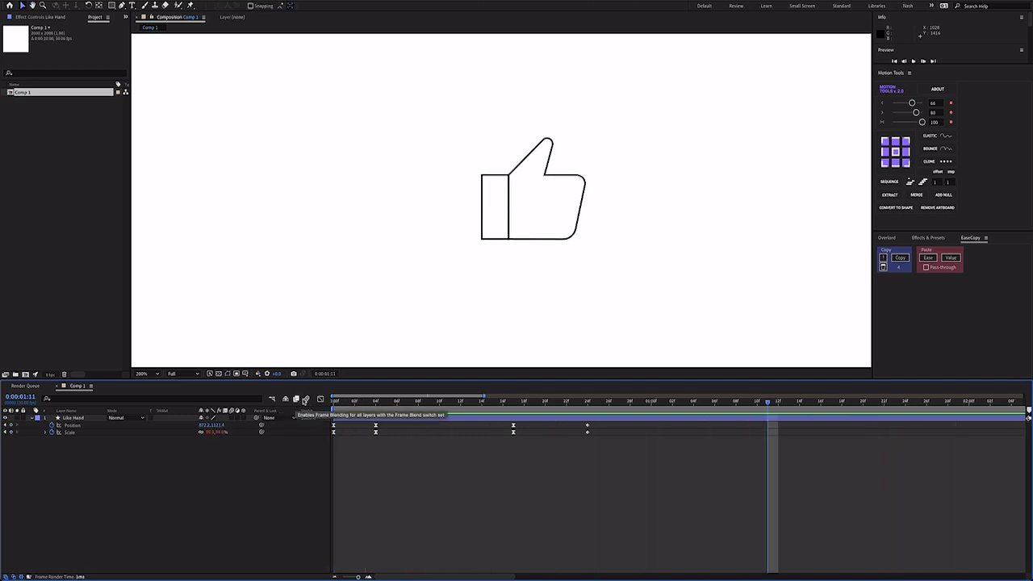
Angle both handles of the upper Position path point downward to round off the top of the figure-eight path.
left_click(73, 426)
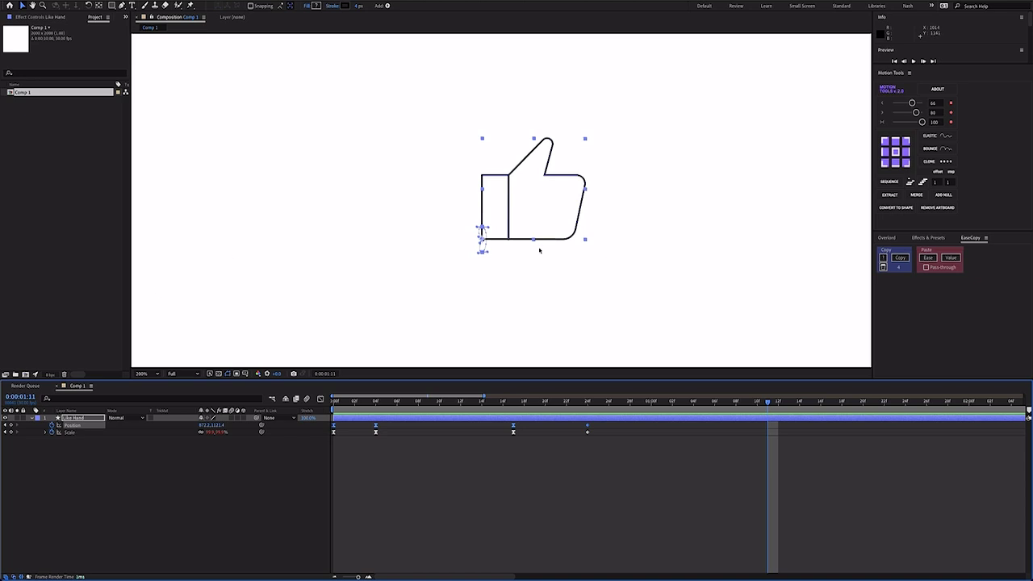
scroll(498, 230, "up", 3)
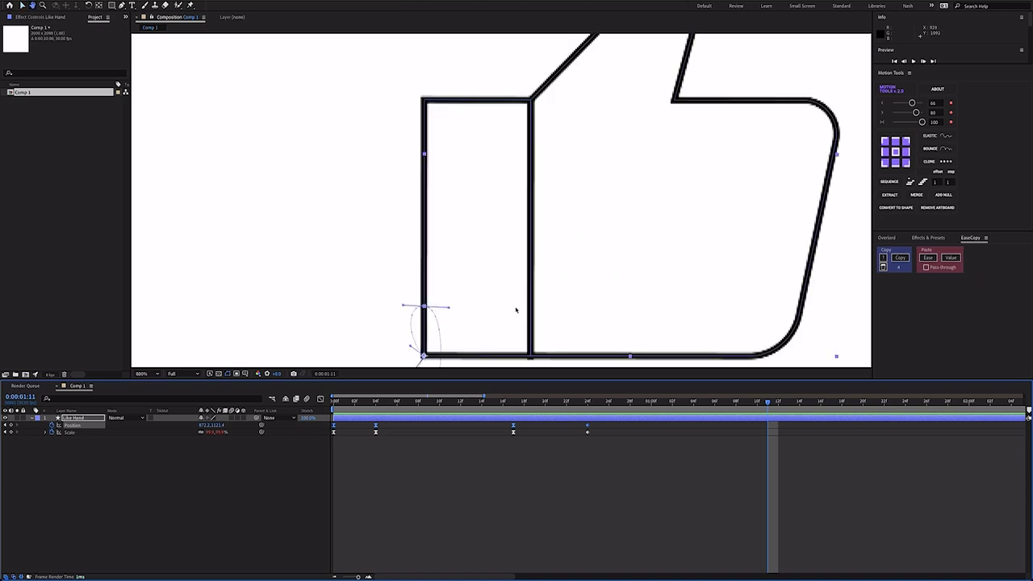
left_click_drag(514, 307, 528, 258)
left_click_drag(422, 262, 461, 264)
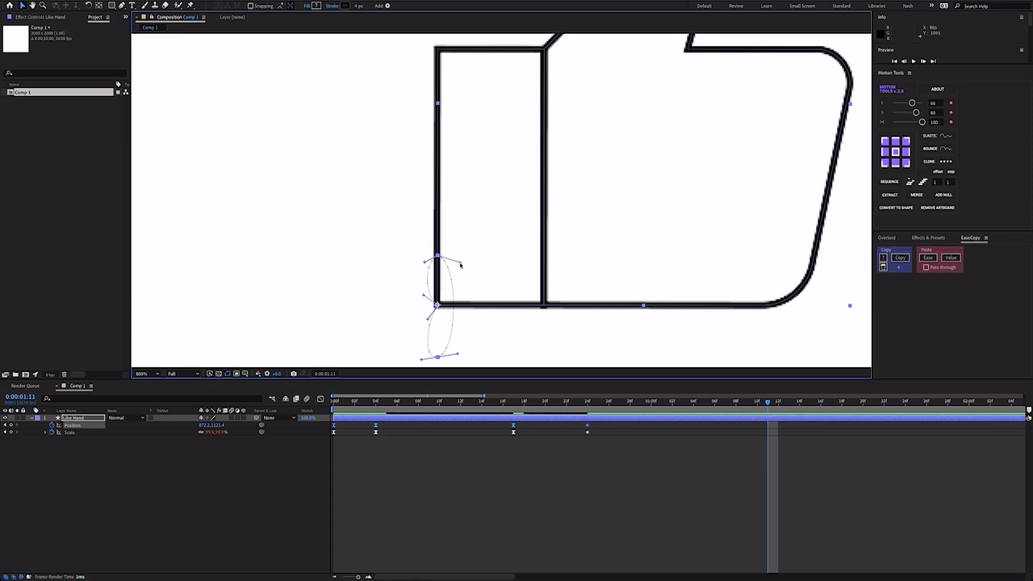
scroll(519, 272, "down", 4)
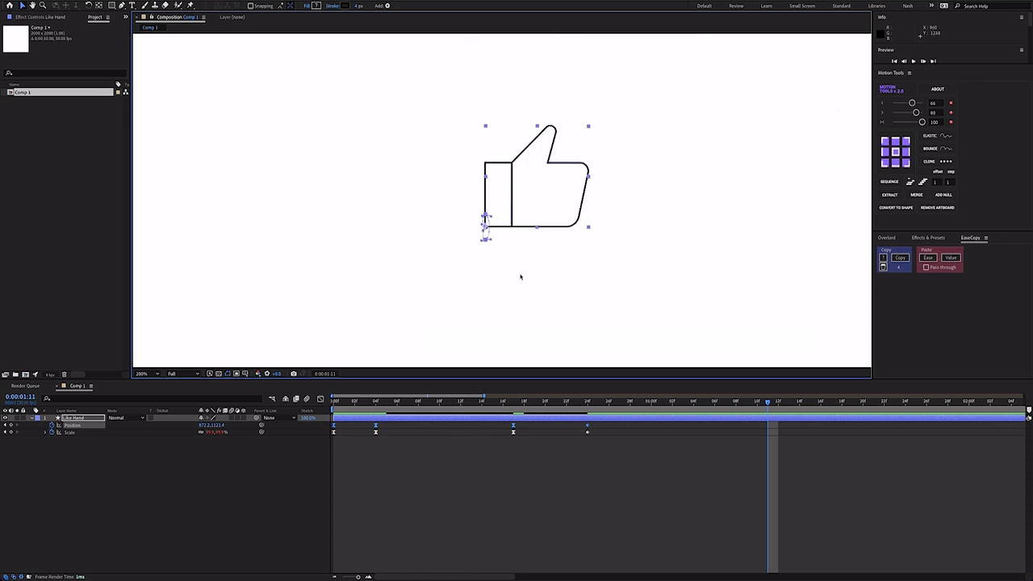
Deselect the hand layer and preview the animation with the reshaped motion path.
left_click(535, 300)
left_click_drag(535, 299, 499, 311)
key("space")
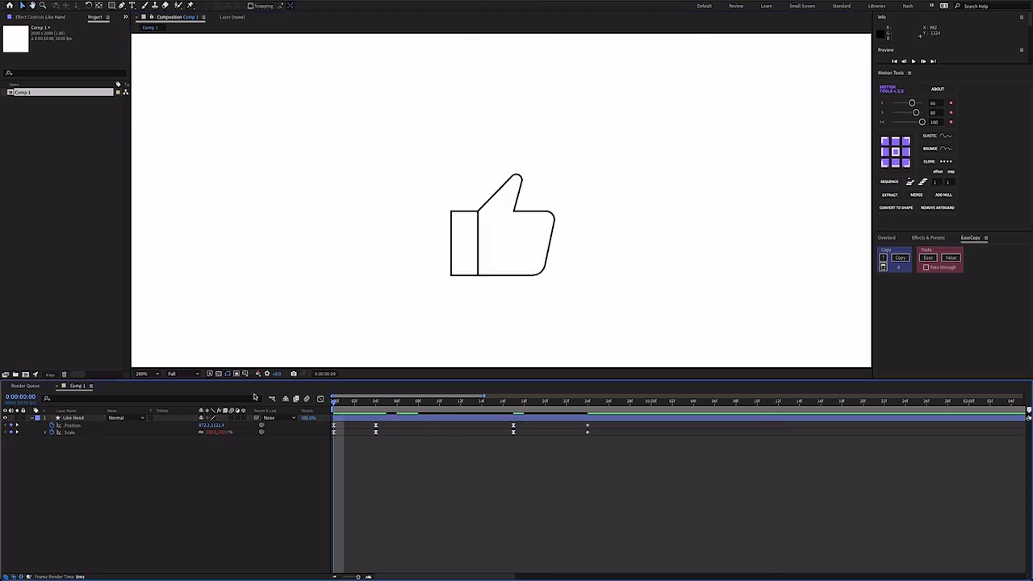